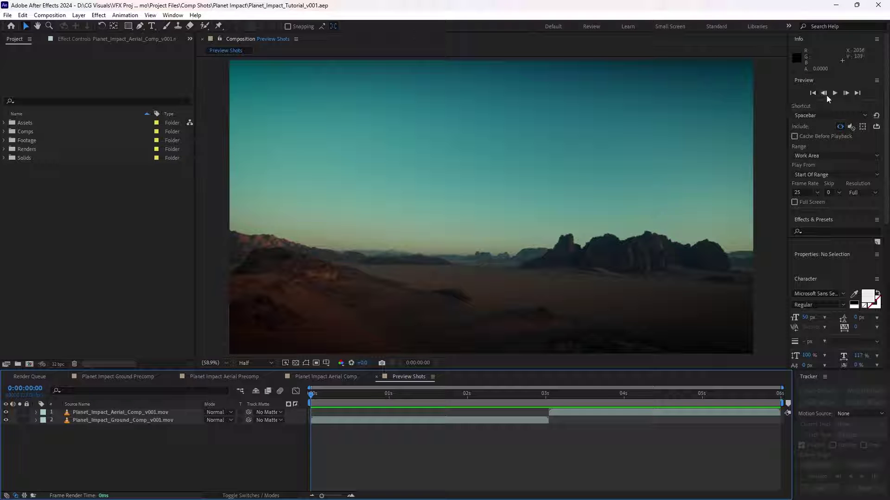
- Play back the Preview Shots sequence and list the footage files in the Assets folder
{"action": "left_click", "coordinate": [835, 93]}
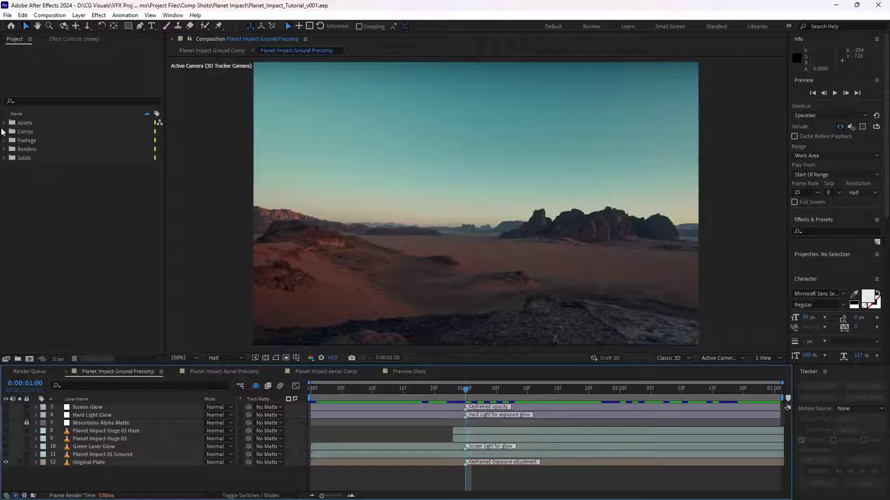
{"action": "left_click", "coordinate": [3, 122]}
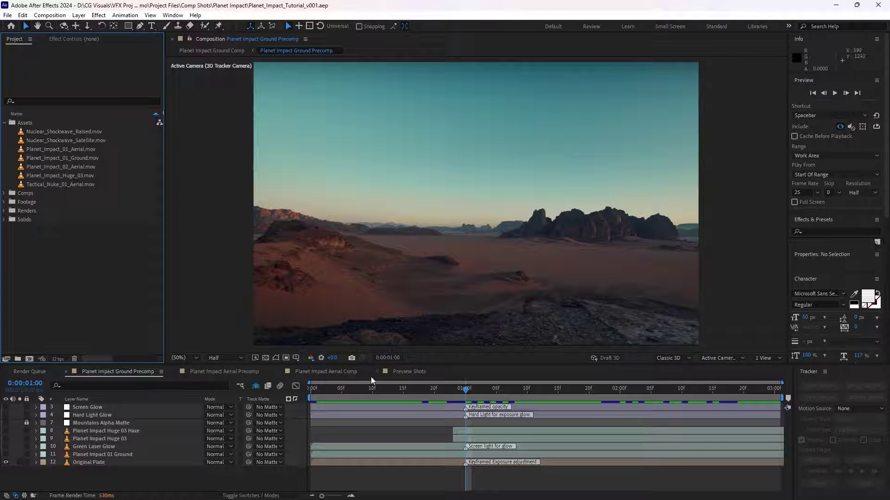
- Show the Planet Impact 01 Ground dome explosion and nudge it right over the desert
{"action": "left_click", "coordinate": [92, 454]}
{"action": "left_click", "coordinate": [6, 454]}
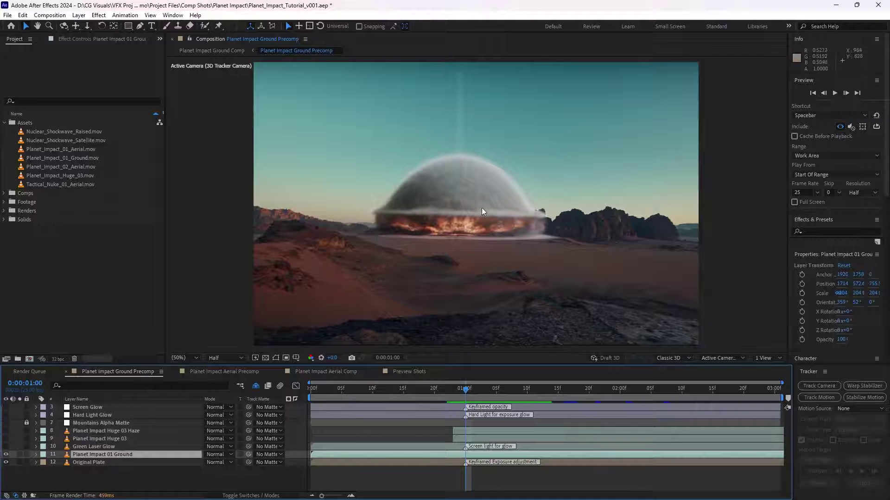
{"action": "mouse_move", "coordinate": [462, 203]}
{"action": "left_mouse_down"}
{"action": "mouse_move", "coordinate": [482, 195]}
{"action": "mouse_move", "coordinate": [474, 206]}
{"action": "left_mouse_up"}
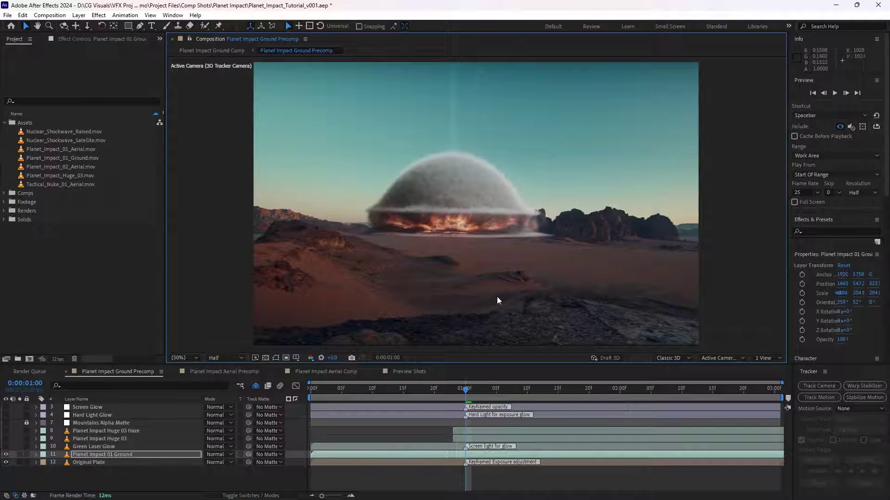
- Advance time, test a larger explosion scale around 227%, and revert it to 204%
{"action": "left_click_drag", "start_coordinate": [471, 390], "coordinate": [588, 391]}
{"action": "key", "text": "s"}
{"action": "left_click_drag", "start_coordinate": [218, 462], "coordinate": [164, 464]}
{"action": "key", "text": "ctrl+z"}
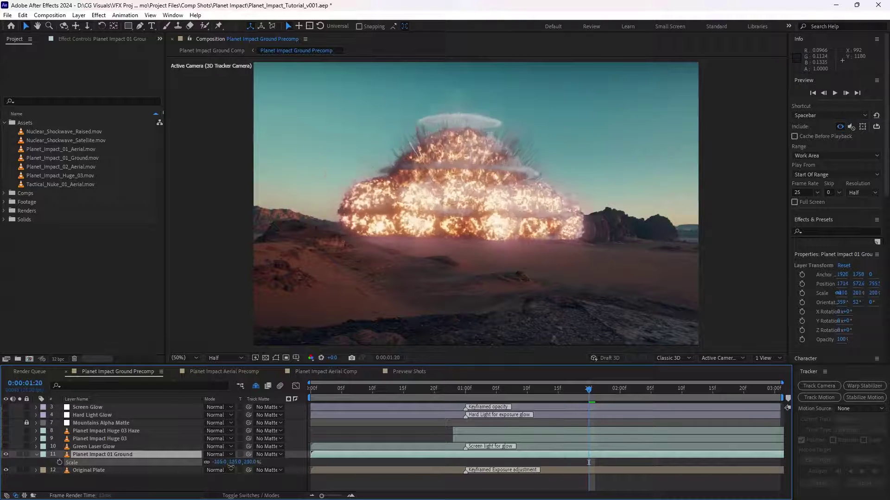
{"action": "mouse_move", "coordinate": [570, 391]}
{"action": "left_mouse_down"}
{"action": "mouse_move", "coordinate": [722, 392]}
{"action": "mouse_move", "coordinate": [315, 399]}
{"action": "mouse_move", "coordinate": [655, 390]}
{"action": "mouse_move", "coordinate": [344, 396]}
{"action": "mouse_move", "coordinate": [583, 393]}
{"action": "left_mouse_up"}
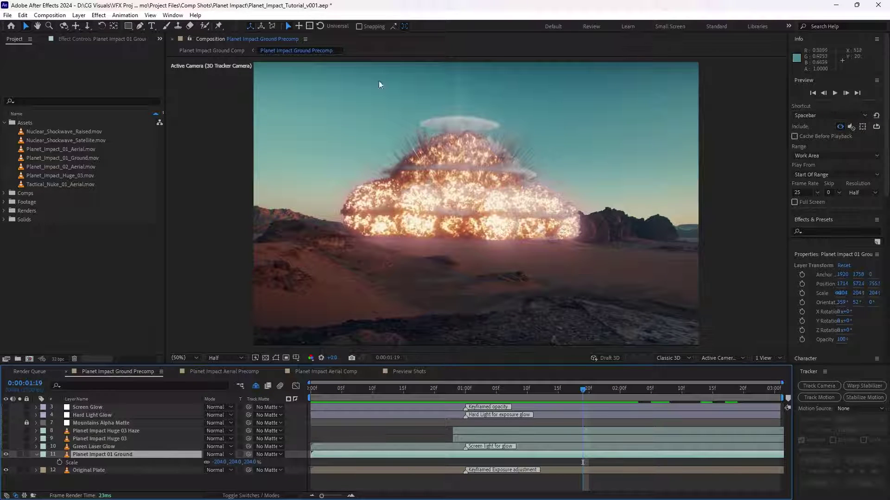
- Show and select Planet Impact Huge 03, review the impact glow, and check its 256% scale
{"action": "left_click", "coordinate": [5, 438]}
{"action": "left_click", "coordinate": [84, 440]}
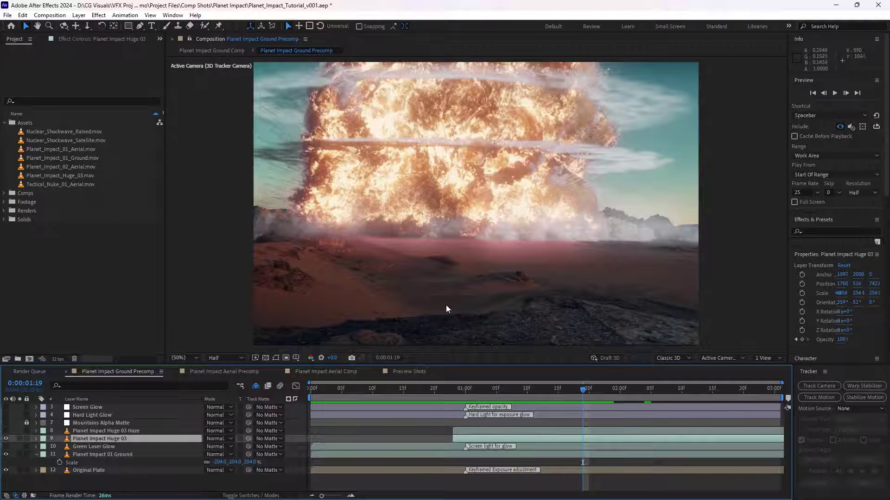
{"action": "left_click_drag", "start_coordinate": [443, 391], "coordinate": [573, 397]}
{"action": "key", "text": "s"}
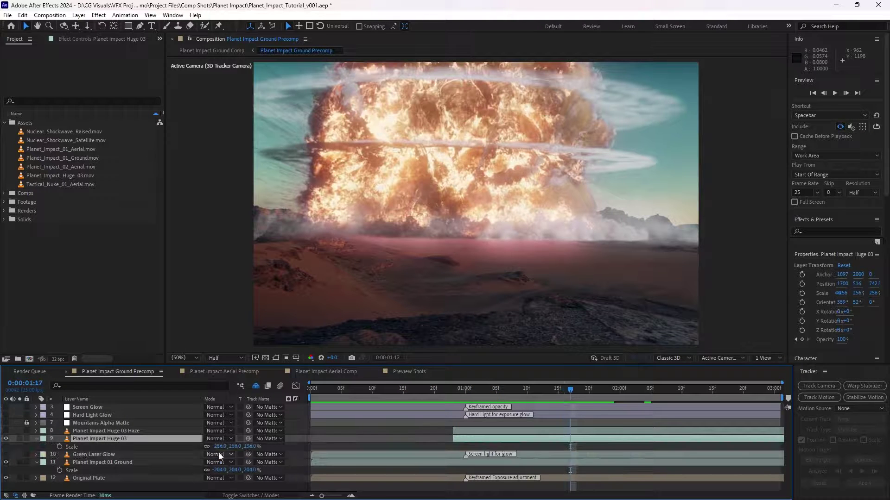
{"action": "left_click_drag", "start_coordinate": [219, 446], "coordinate": [574, 399]}
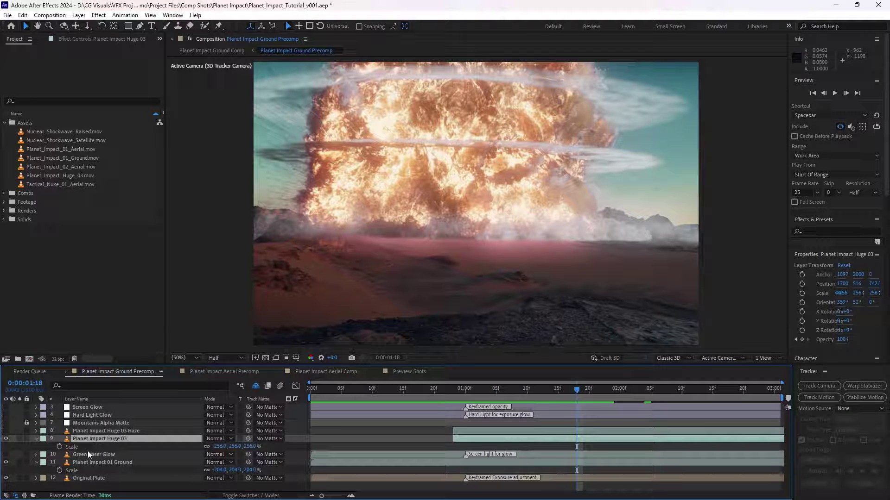
- Preview the matte shape, then matte both explosions with Mountains Alpha Matte
{"action": "left_click", "coordinate": [5, 423]}
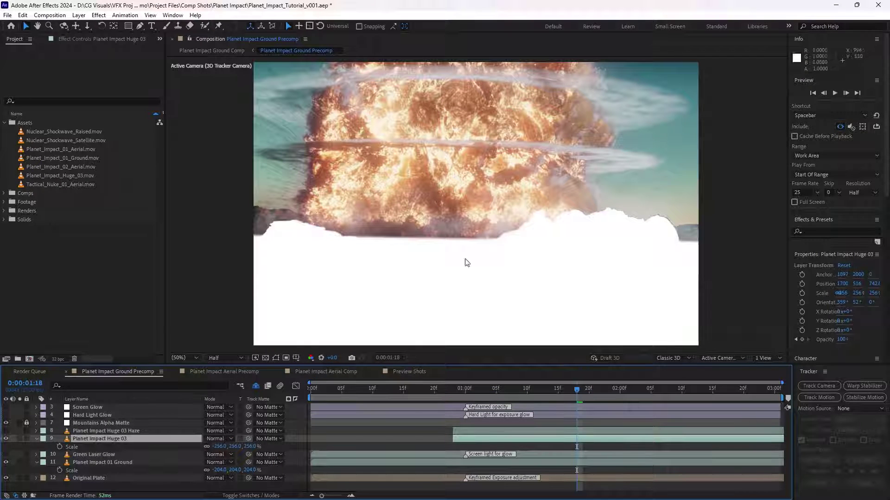
{"action": "left_click", "coordinate": [6, 423]}
{"action": "left_click", "coordinate": [92, 462], "text": "ctrl"}
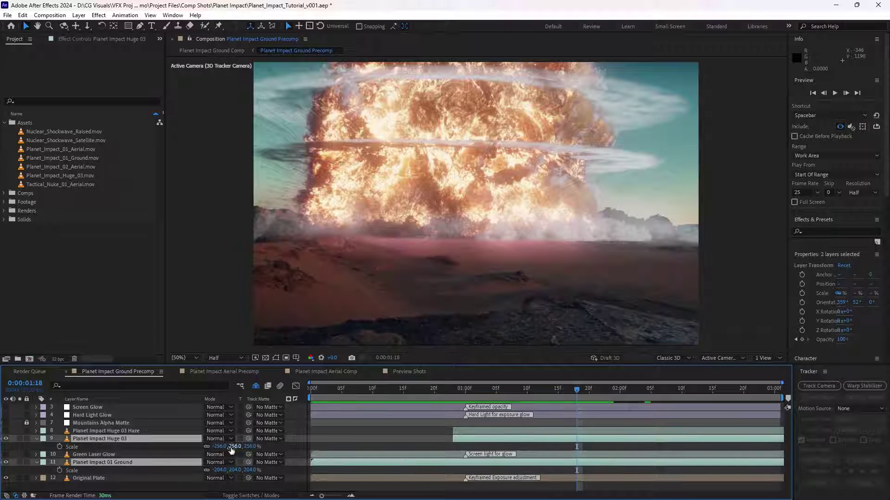
{"action": "left_click", "coordinate": [268, 439]}
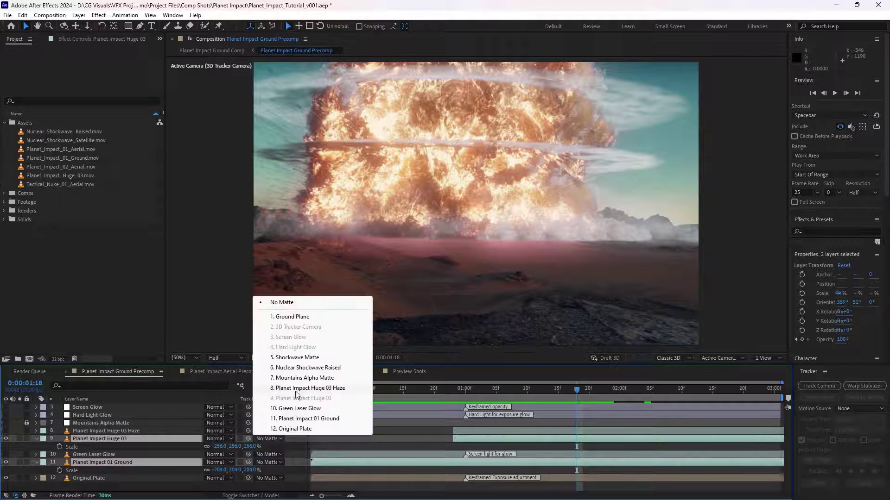
{"action": "left_click", "coordinate": [304, 377]}
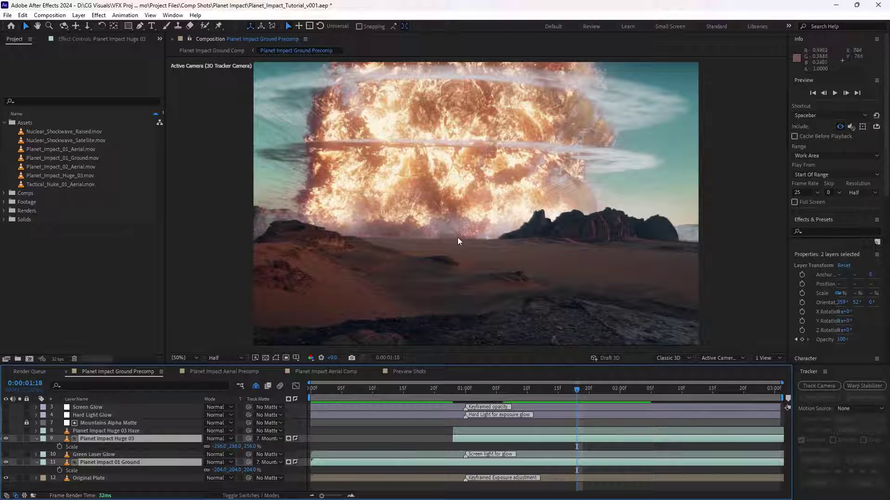
- Turn on the Planet Impact Huge 03 Haze layer, view its Gaussian Blur, and compare it on and off
{"action": "left_click", "coordinate": [91, 431]}
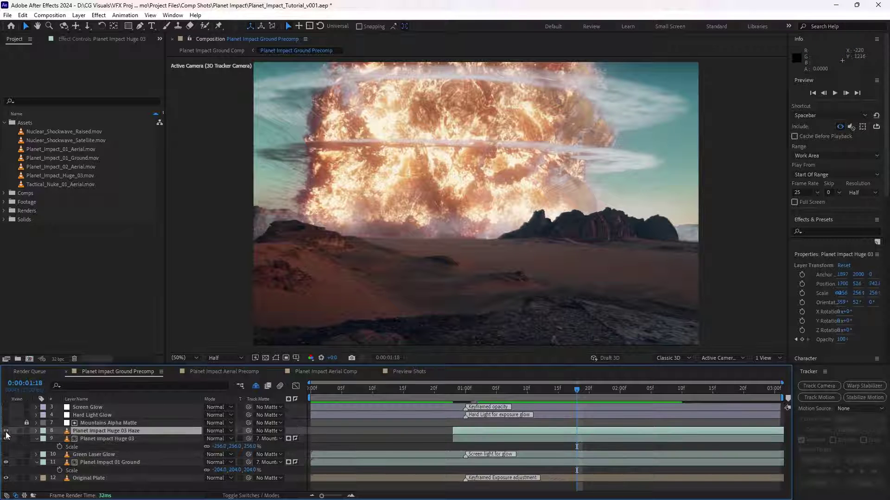
{"action": "left_click", "coordinate": [6, 431]}
{"action": "left_click", "coordinate": [117, 40]}
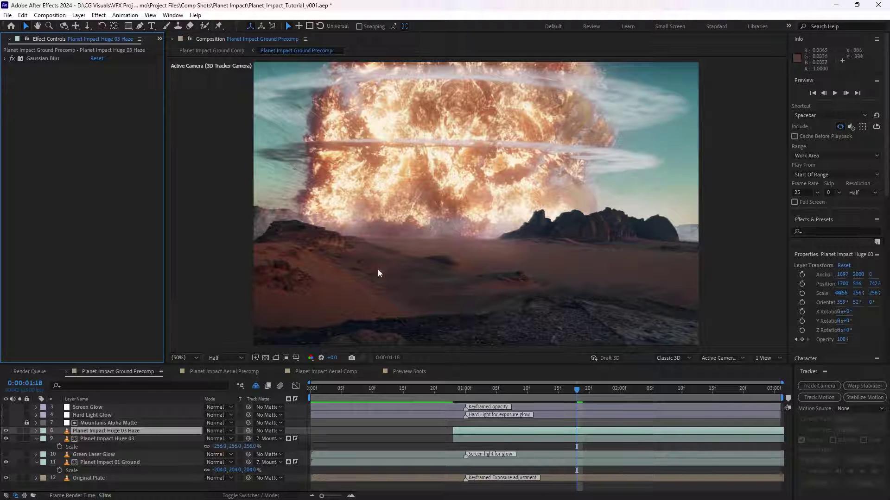
{"action": "left_click", "coordinate": [6, 431]}
{"action": "left_click", "coordinate": [6, 431]}
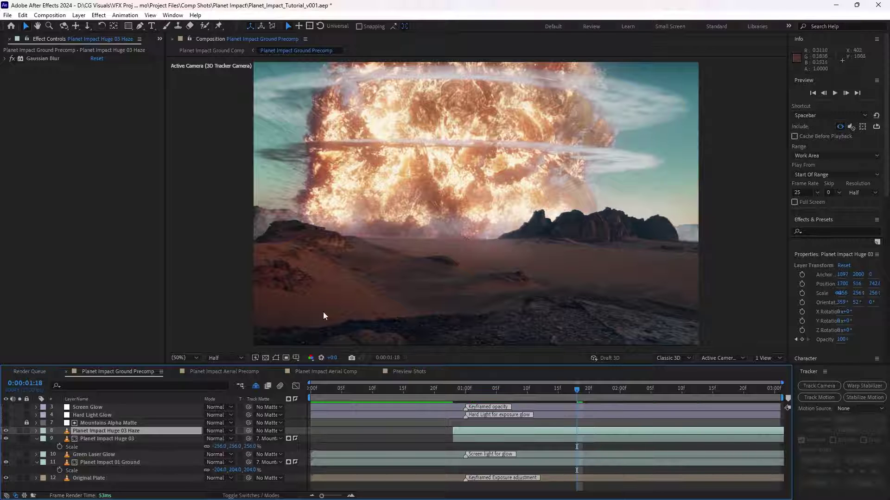
{"action": "left_click", "coordinate": [36, 439]}
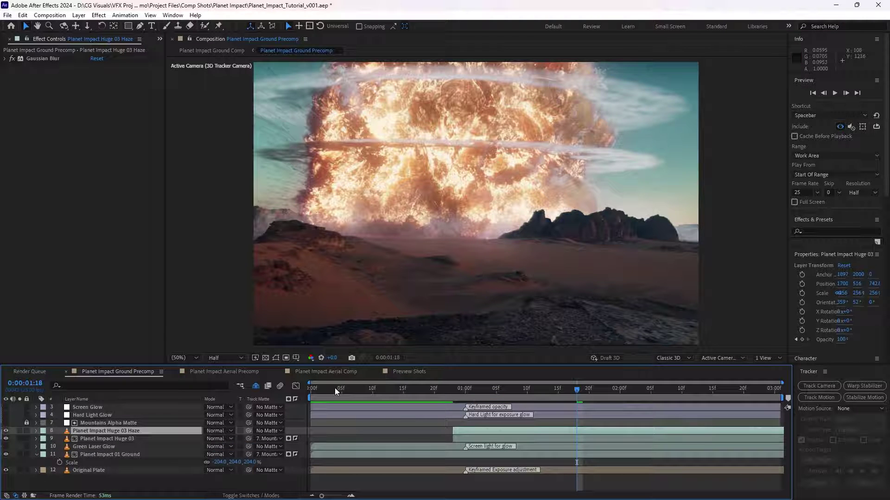
- Enable the Original Plate's Lumetri Color effect and reveal its Exposure keyframes
{"action": "left_click_drag", "start_coordinate": [324, 388], "coordinate": [588, 374]}
{"action": "left_click", "coordinate": [88, 470]}
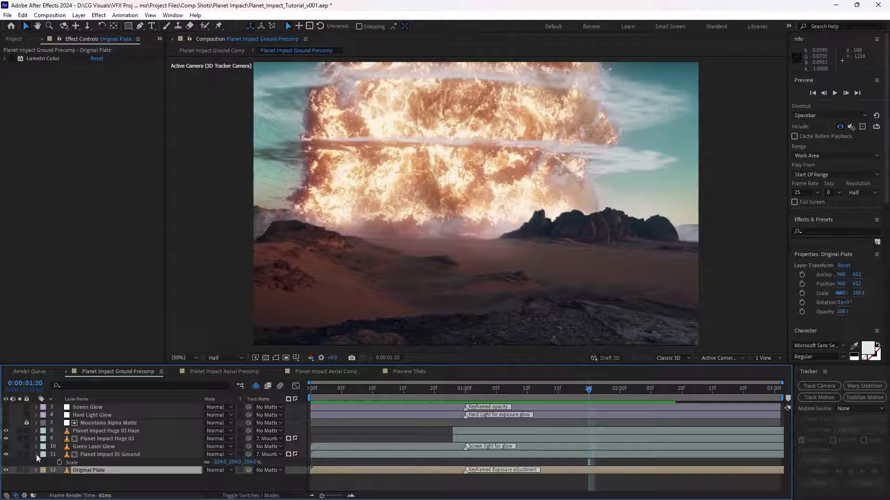
{"action": "left_click", "coordinate": [36, 455]}
{"action": "left_click", "coordinate": [4, 59]}
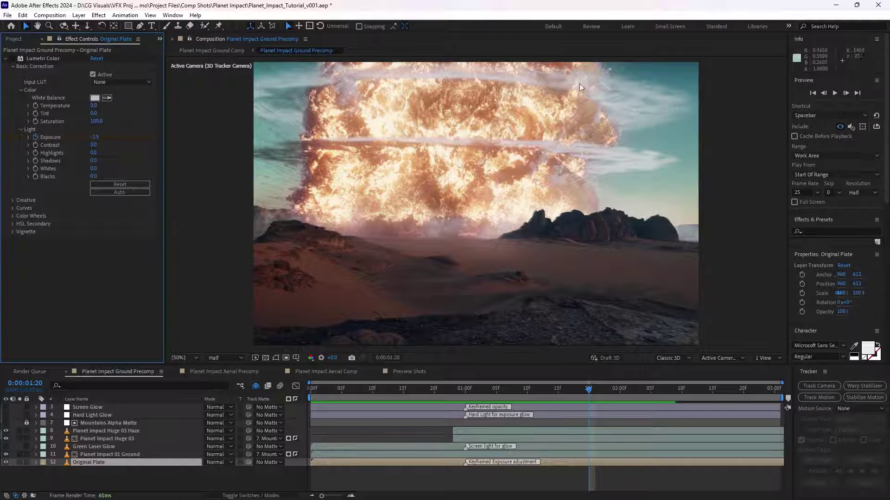
{"action": "left_click", "coordinate": [34, 59]}
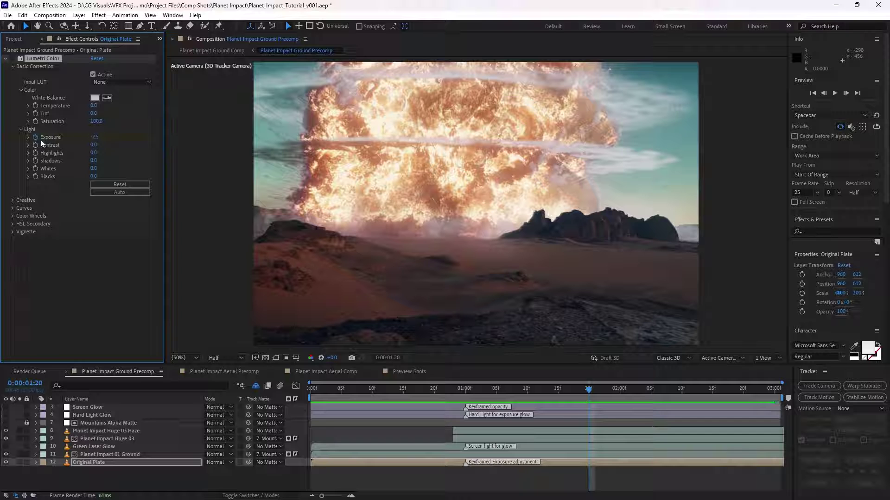
{"action": "left_click", "coordinate": [12, 59]}
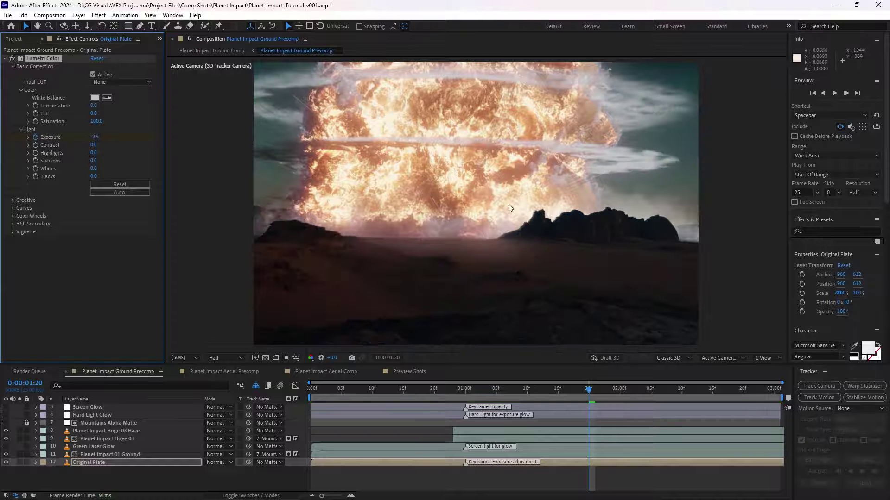
{"action": "key", "text": "u"}
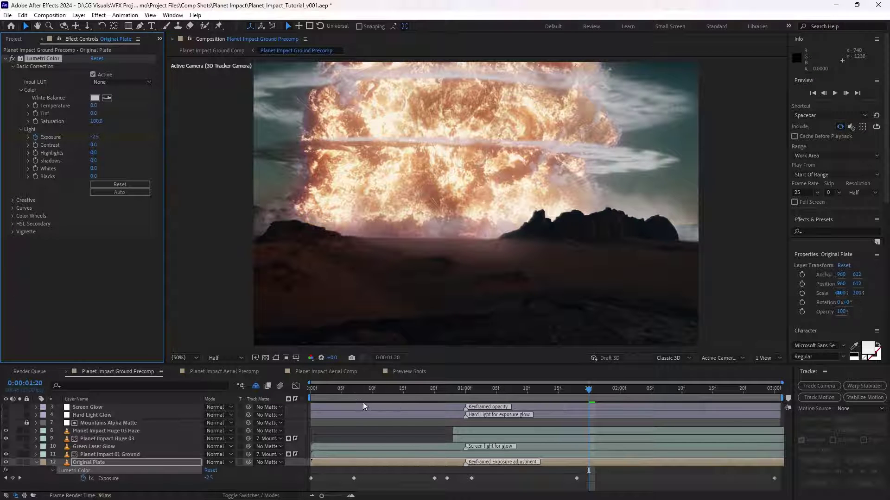
- Compare the grade on and off at 0:00:00:07 and 0:00:00:22, then advance to about two seconds
{"action": "left_click", "coordinate": [347, 392]}
{"action": "left_click_drag", "start_coordinate": [347, 394], "coordinate": [354, 393]}
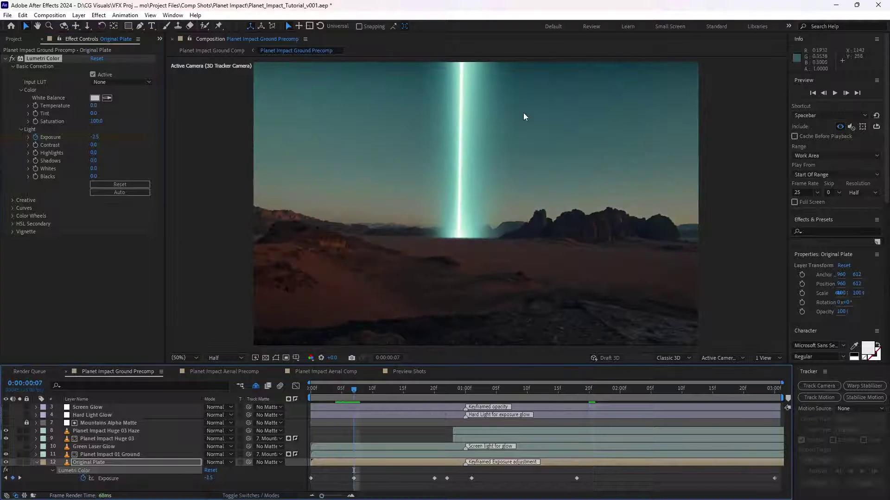
{"action": "left_click", "coordinate": [12, 58]}
{"action": "left_click", "coordinate": [12, 58]}
{"action": "left_click", "coordinate": [444, 391]}
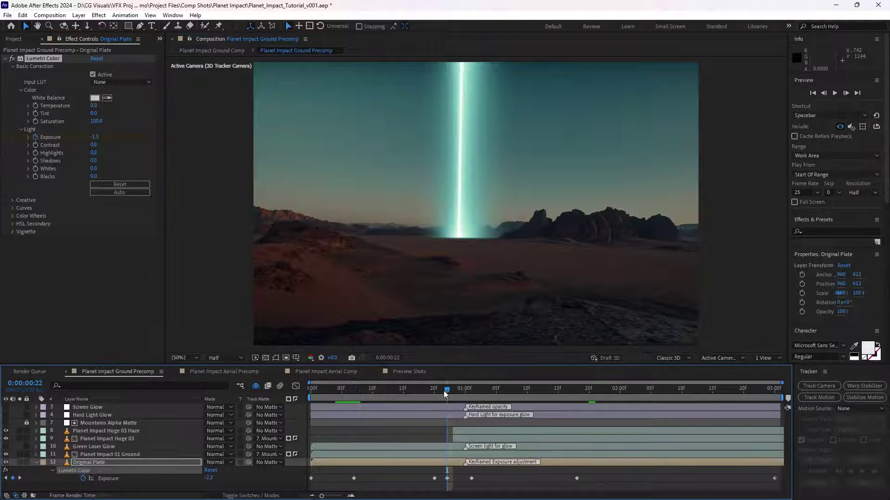
{"action": "left_click", "coordinate": [11, 59]}
{"action": "left_click", "coordinate": [12, 59]}
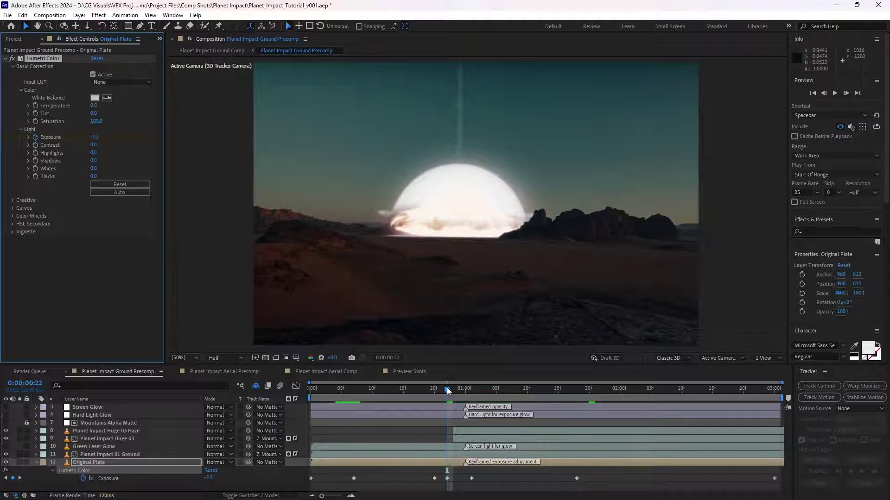
{"action": "mouse_move", "coordinate": [447, 387]}
{"action": "left_mouse_down"}
{"action": "mouse_move", "coordinate": [730, 388]}
{"action": "mouse_move", "coordinate": [488, 392]}
{"action": "mouse_move", "coordinate": [622, 394]}
{"action": "mouse_move", "coordinate": [528, 393]}
{"action": "mouse_move", "coordinate": [588, 394]}
{"action": "left_mouse_up"}
{"action": "left_click", "coordinate": [35, 463]}
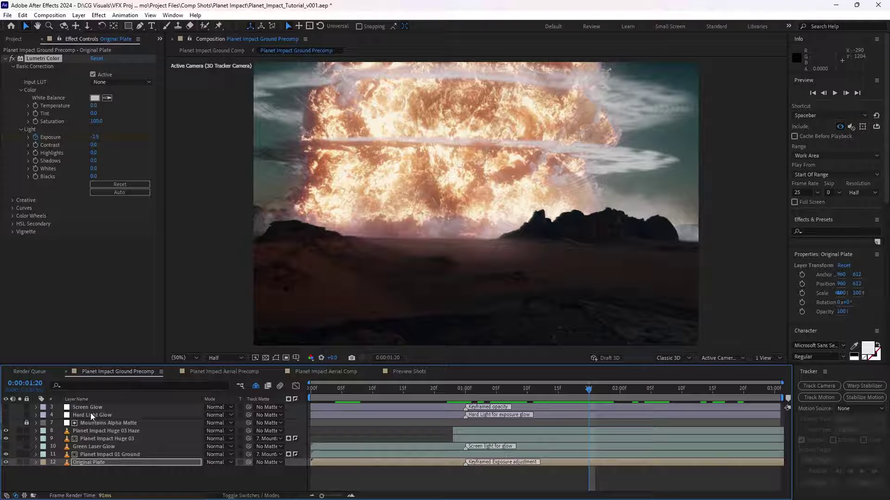
- Show the Hard Light Glow layer and switch on its radial and heavy Gaussian blurs
{"action": "left_click", "coordinate": [180, 416]}
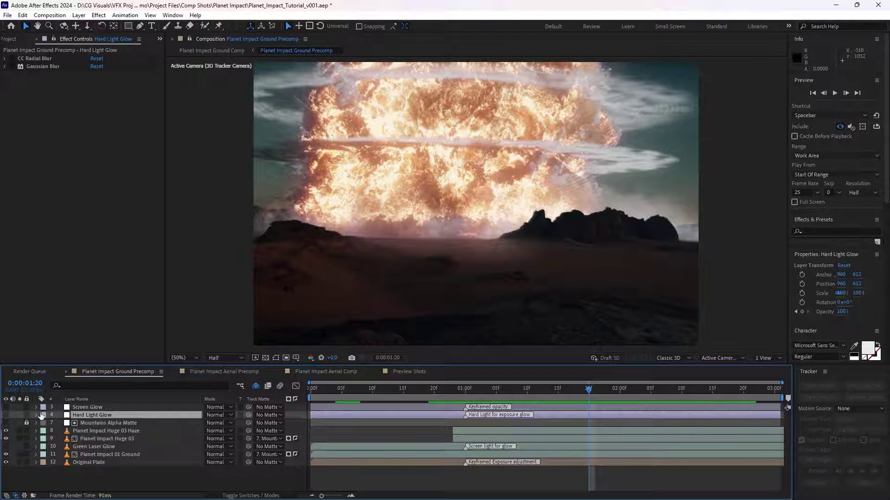
{"action": "left_click", "coordinate": [6, 416]}
{"action": "left_click", "coordinate": [20, 59]}
{"action": "left_click", "coordinate": [4, 58]}
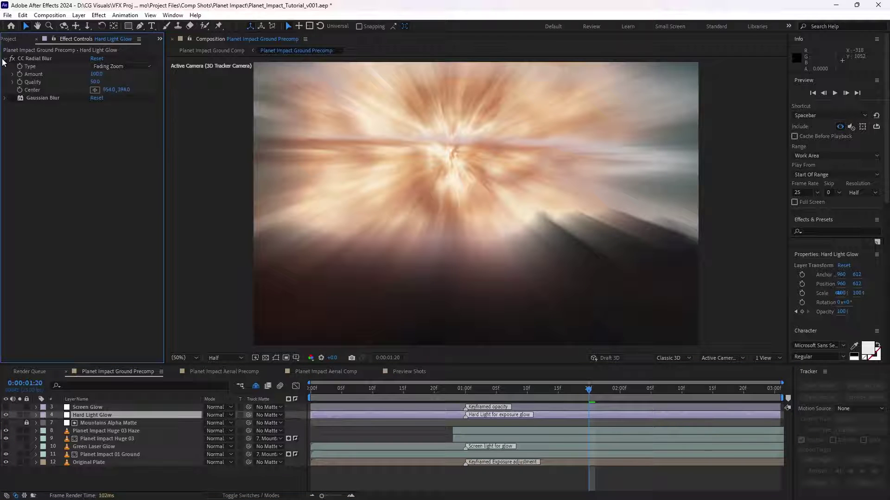
{"action": "left_click", "coordinate": [5, 98]}
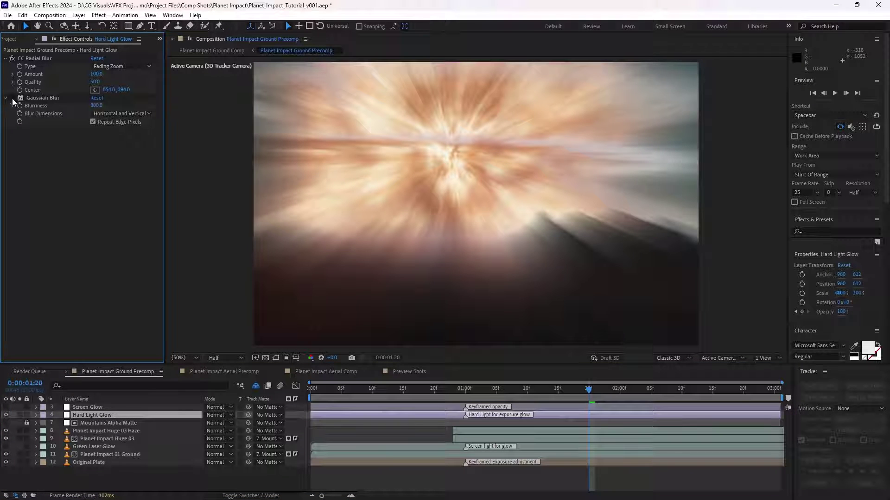
{"action": "left_click", "coordinate": [12, 98]}
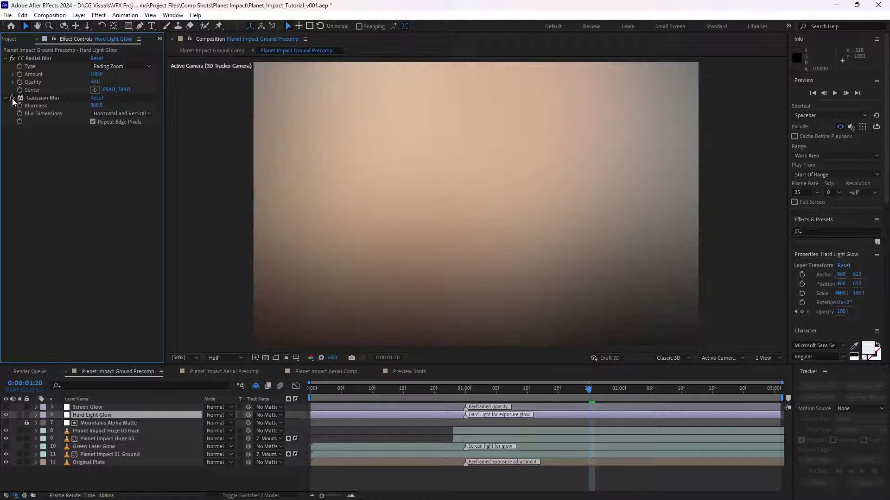
- Set Hard Light Glow to Hard Light blending and toggle it to compare
{"action": "left_click", "coordinate": [215, 416]}
{"action": "left_click", "coordinate": [263, 283]}
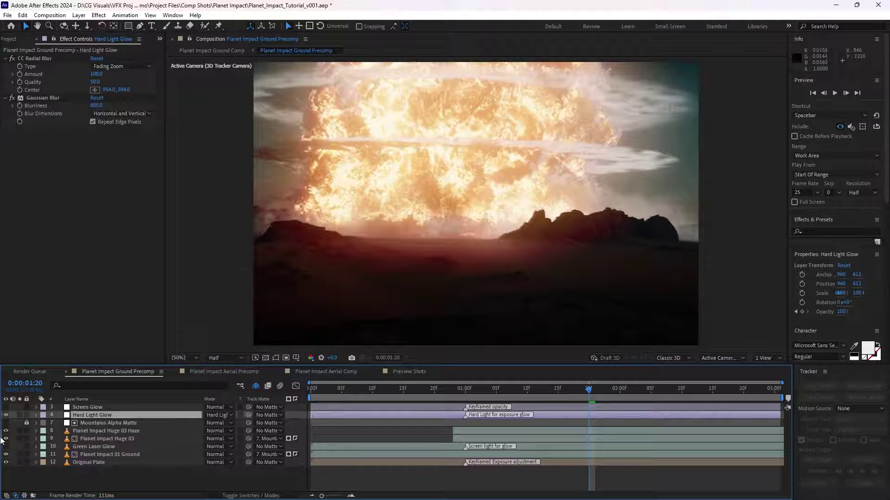
{"action": "left_click", "coordinate": [8, 416]}
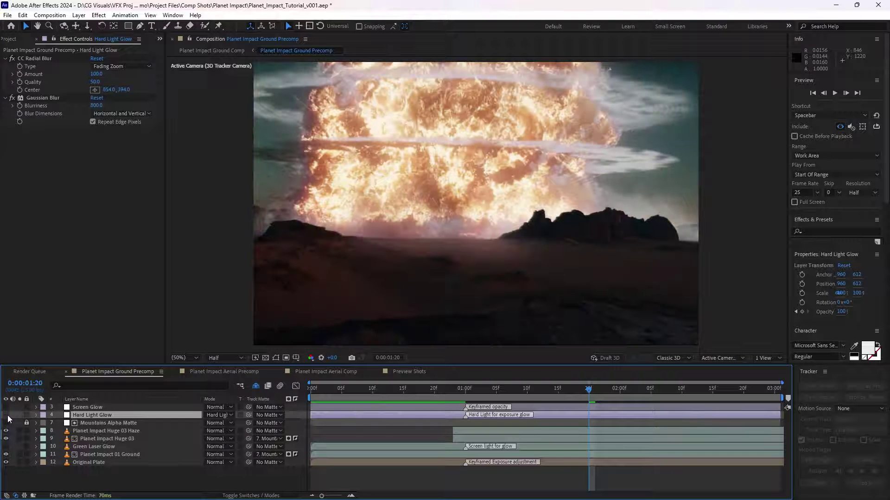
{"action": "left_click", "coordinate": [7, 415]}
{"action": "left_click", "coordinate": [8, 415]}
{"action": "left_click", "coordinate": [7, 416]}
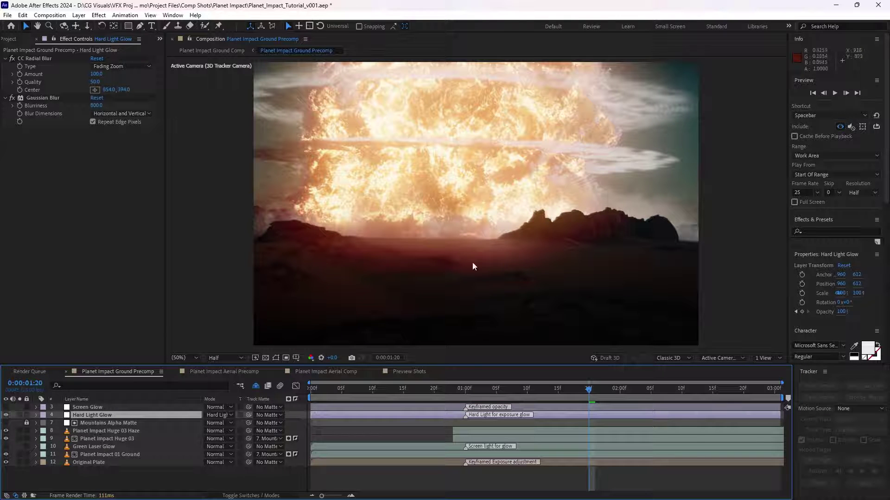
- Confirm the project is set to 32 bits per channel (float) in Project Settings
{"action": "left_click", "coordinate": [12, 39]}
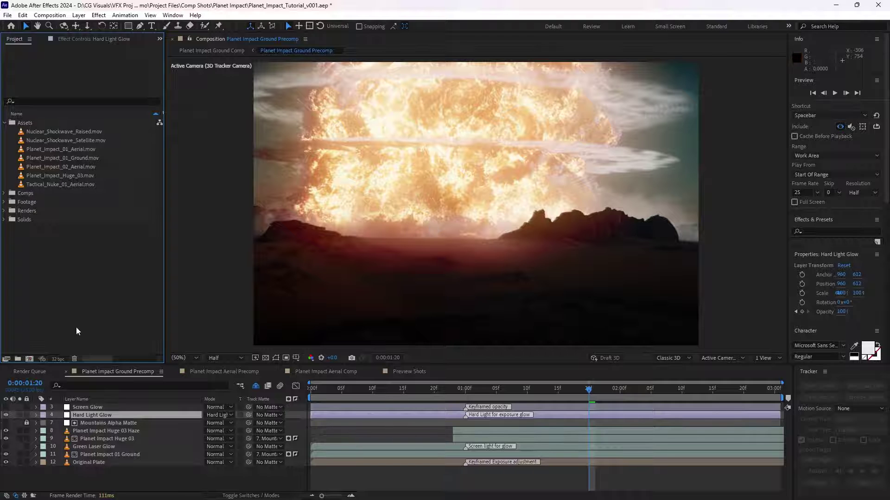
{"action": "left_click", "coordinate": [58, 359]}
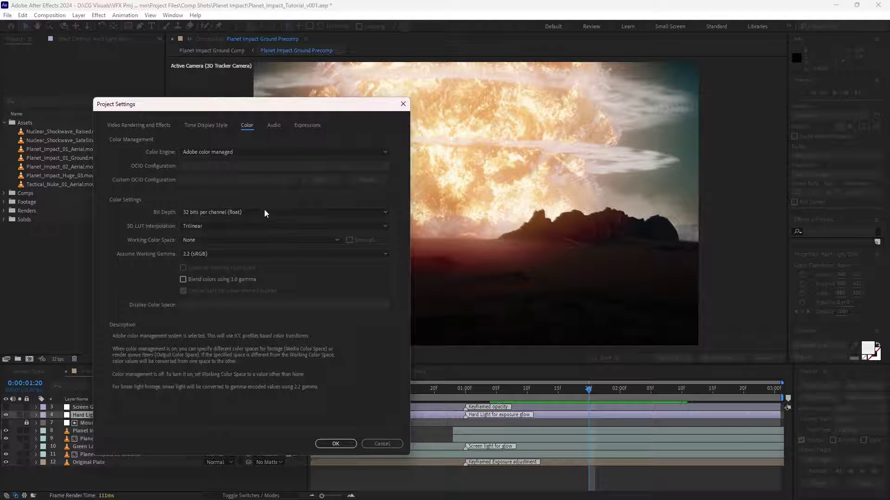
{"action": "left_click", "coordinate": [342, 444]}
- At frame 02:01, switch on Screen Glow's CC Light Burst 2.5 effect and fit the viewer
{"action": "left_click", "coordinate": [93, 407]}
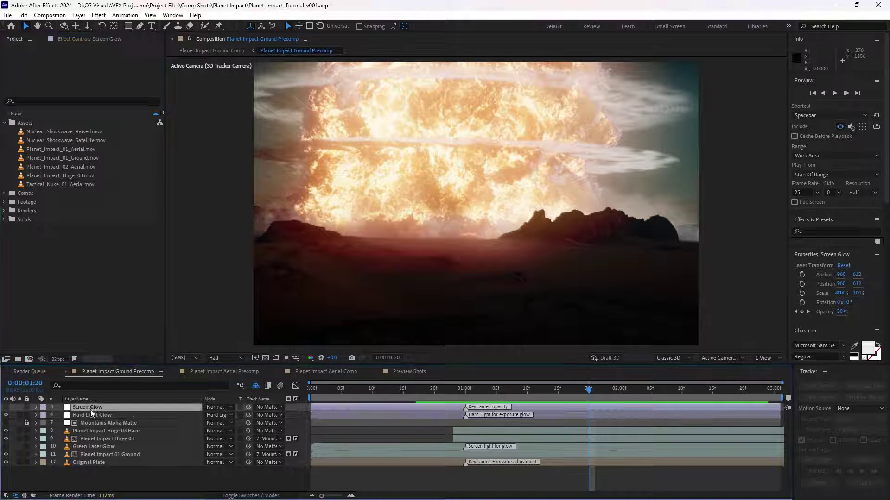
{"action": "left_click_drag", "start_coordinate": [679, 393], "coordinate": [626, 390]}
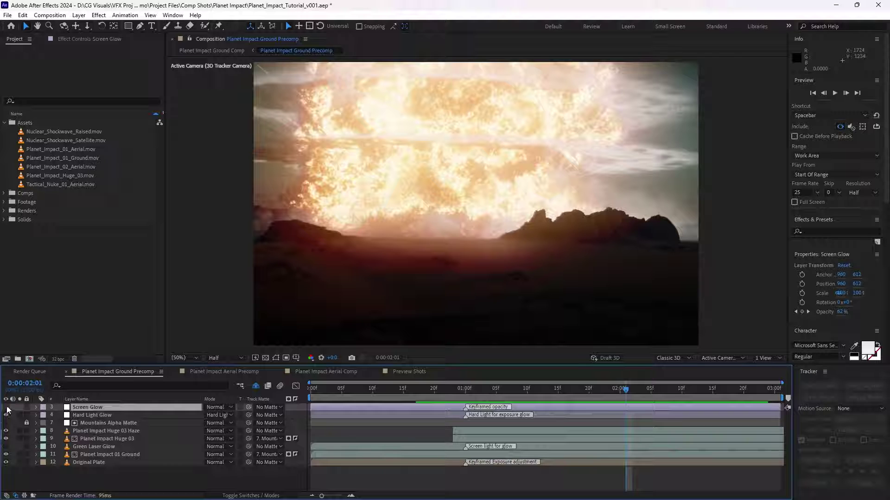
{"action": "left_click", "coordinate": [60, 39]}
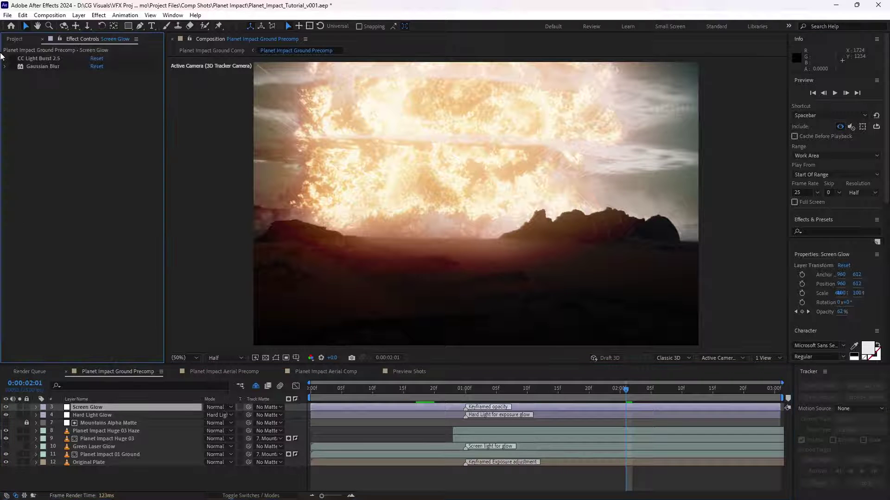
{"action": "left_click", "coordinate": [5, 59]}
{"action": "left_click", "coordinate": [12, 59]}
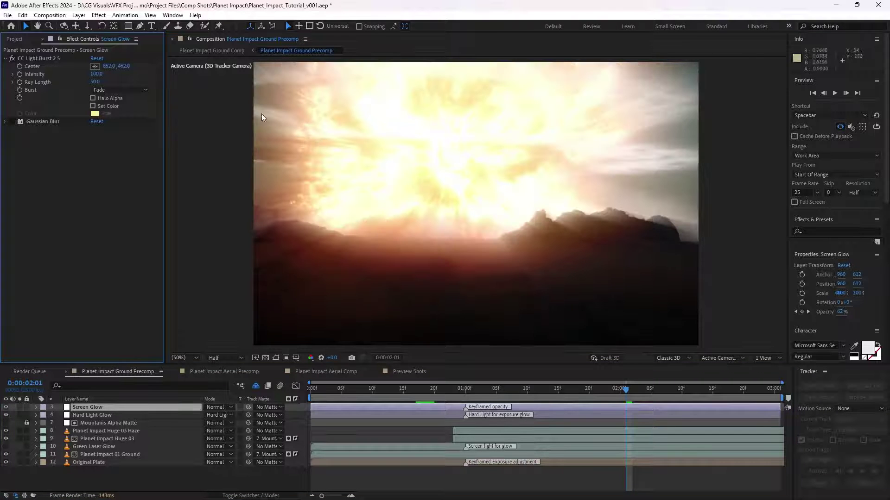
{"action": "left_click", "coordinate": [6, 122]}
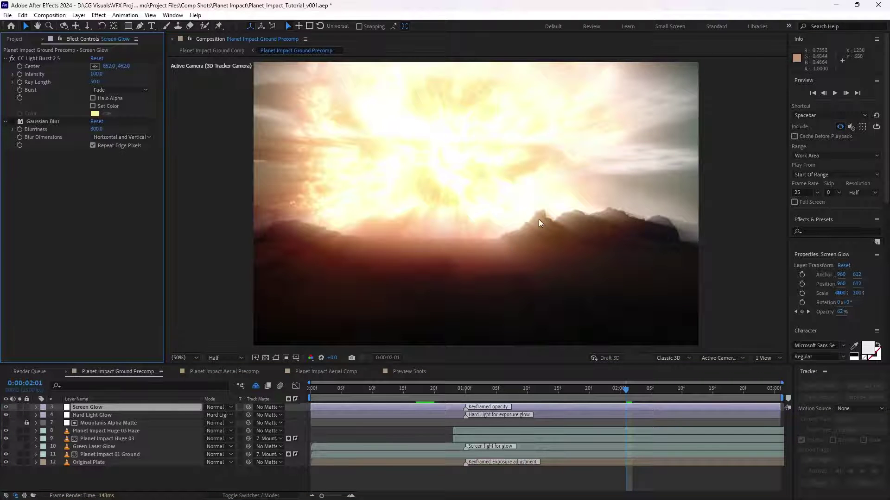
{"action": "scroll", "coordinate": [552, 221], "scroll_direction": "up", "scroll_amount": 1}
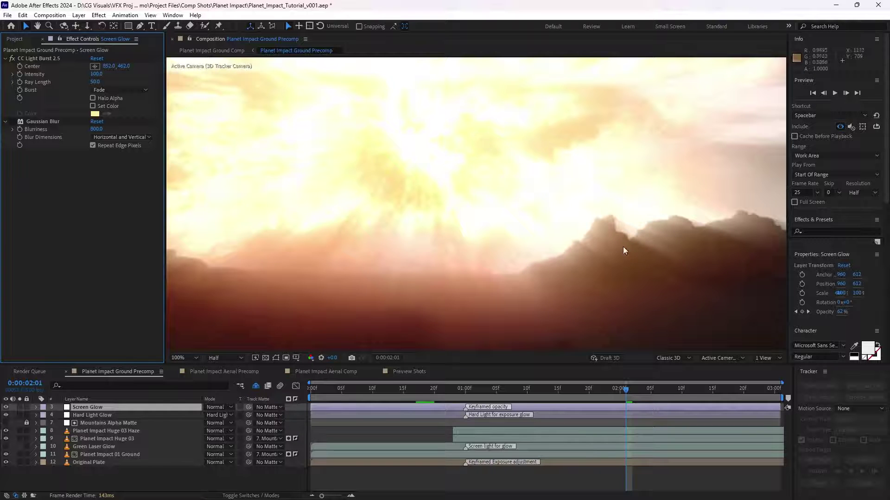
{"action": "left_click", "coordinate": [183, 356]}
{"action": "left_click", "coordinate": [190, 199]}
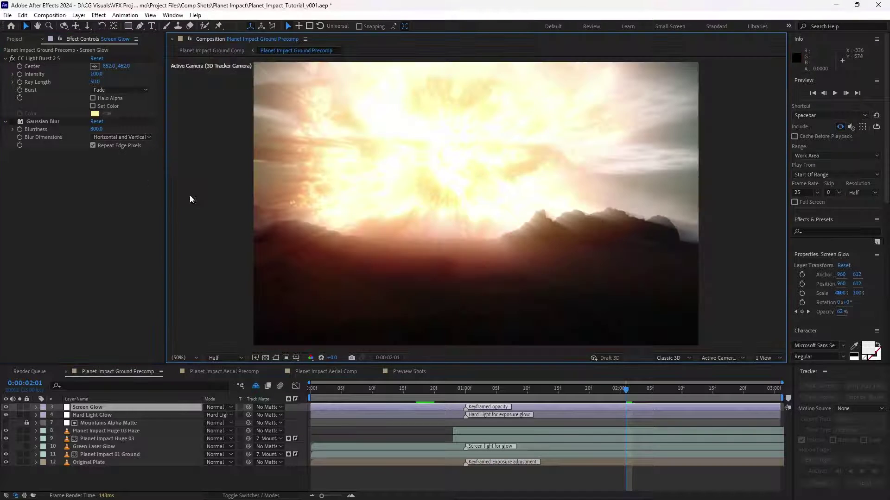
{"action": "left_click", "coordinate": [13, 124]}
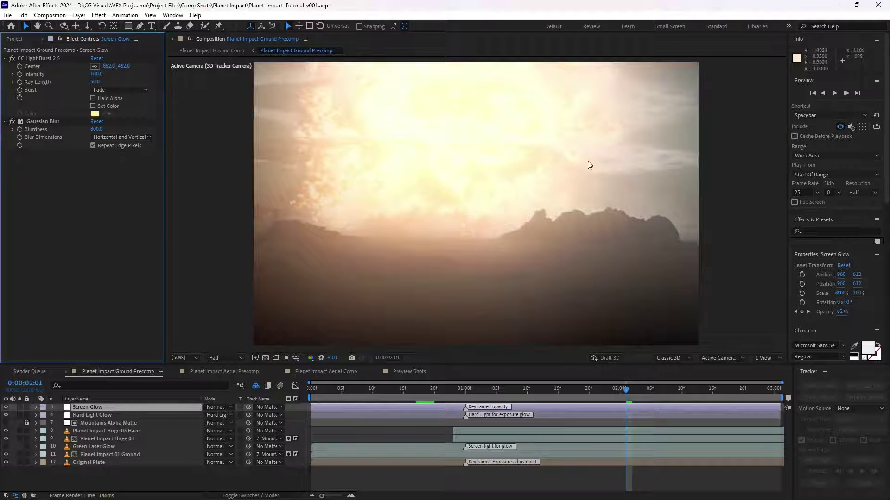
- Blend Screen Glow in Screen mode after testing Add, checking frames 01:16 and 02:01
{"action": "left_click", "coordinate": [210, 407]}
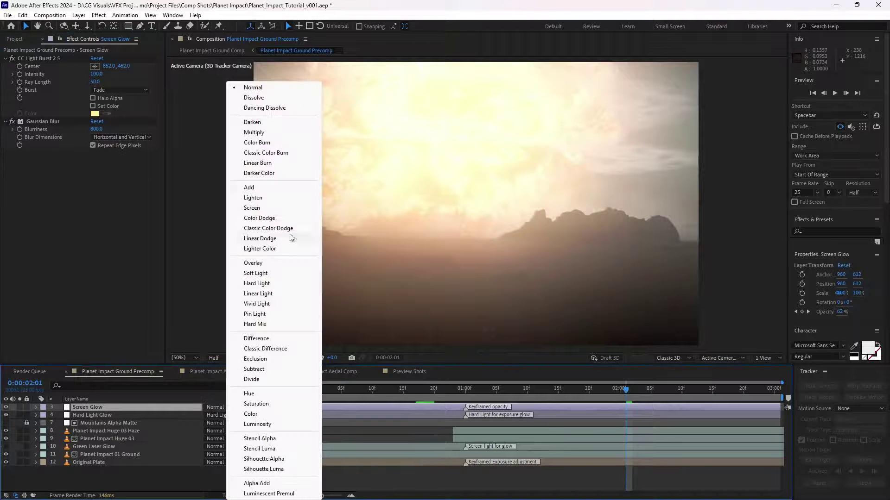
{"action": "left_click", "coordinate": [256, 208]}
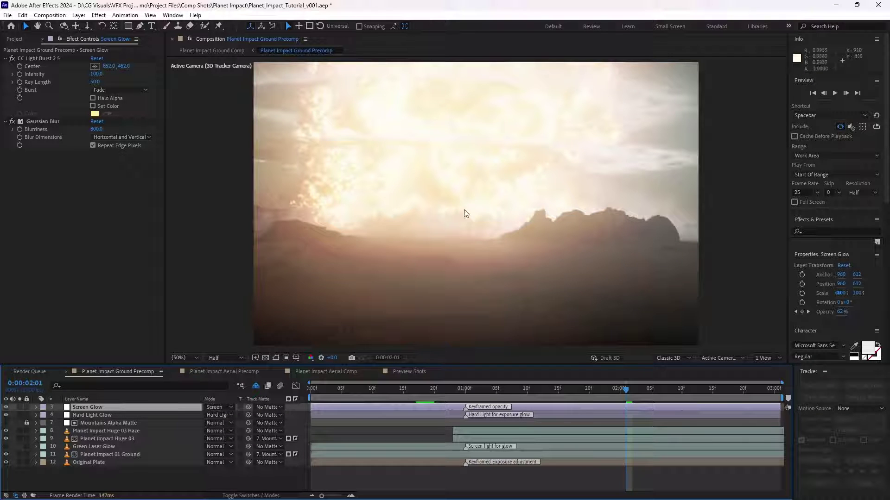
{"action": "left_click", "coordinate": [216, 407]}
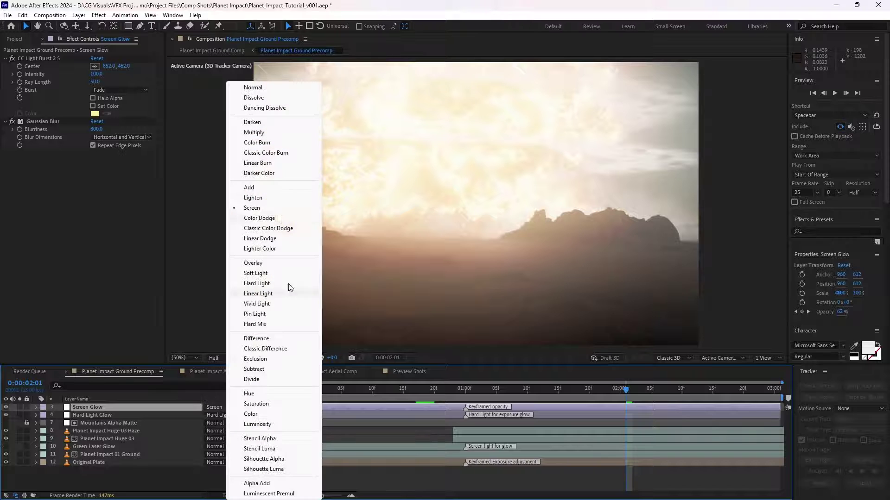
{"action": "left_click", "coordinate": [249, 188]}
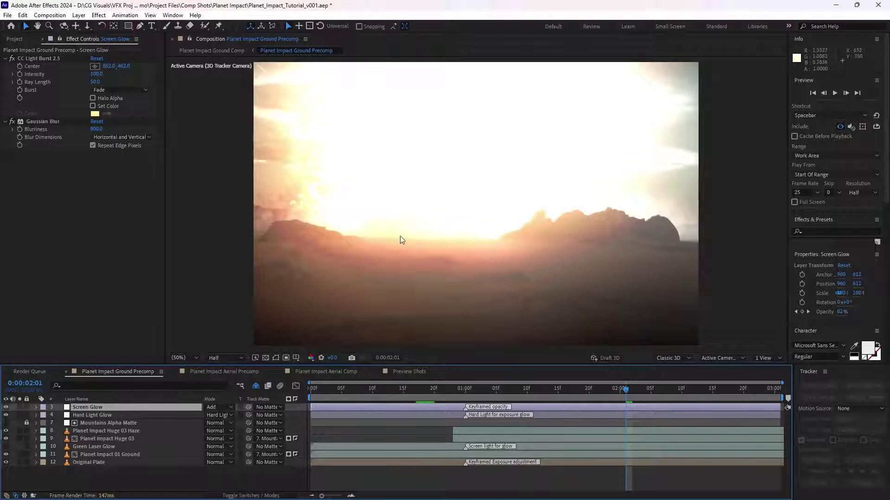
{"action": "left_click", "coordinate": [215, 406]}
{"action": "left_click", "coordinate": [266, 207]}
{"action": "left_click", "coordinate": [564, 389]}
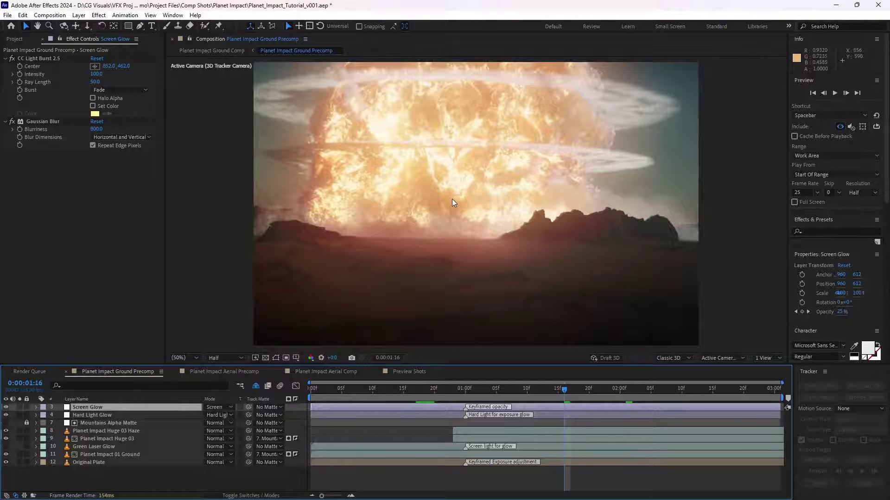
{"action": "left_click", "coordinate": [627, 388]}
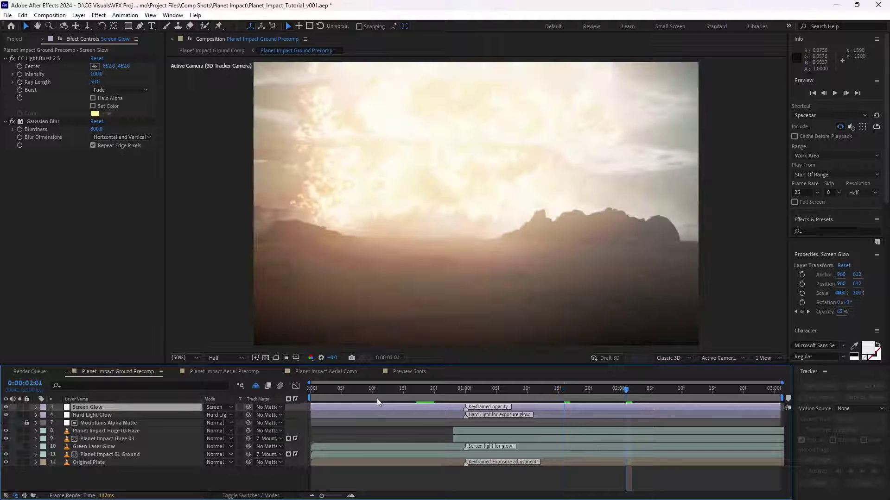
- Reveal Screen Glow's opacity keyframes and check the glow from 00:20 through 01:11
{"action": "key", "text": "u"}
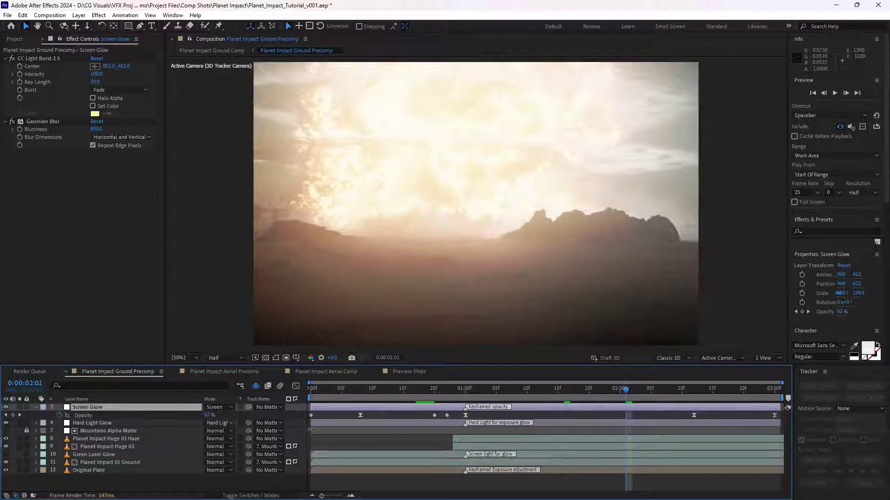
{"action": "left_click", "coordinate": [691, 393]}
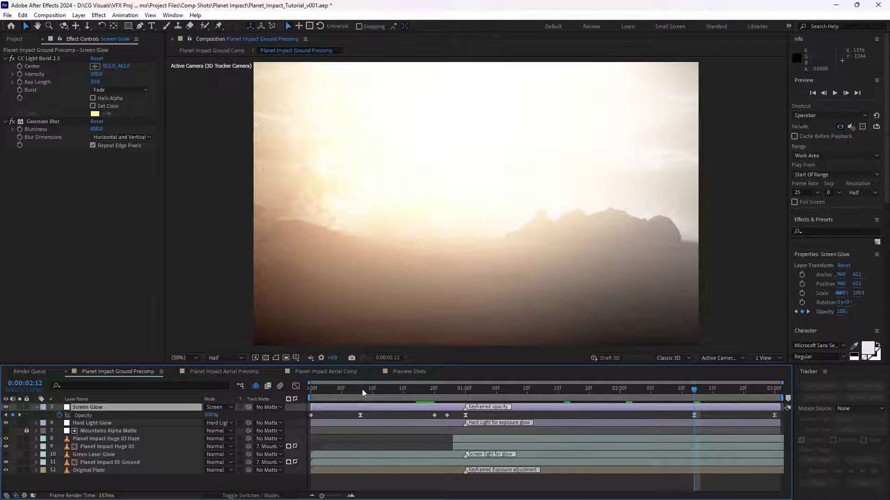
{"action": "left_click_drag", "start_coordinate": [363, 390], "coordinate": [446, 393]}
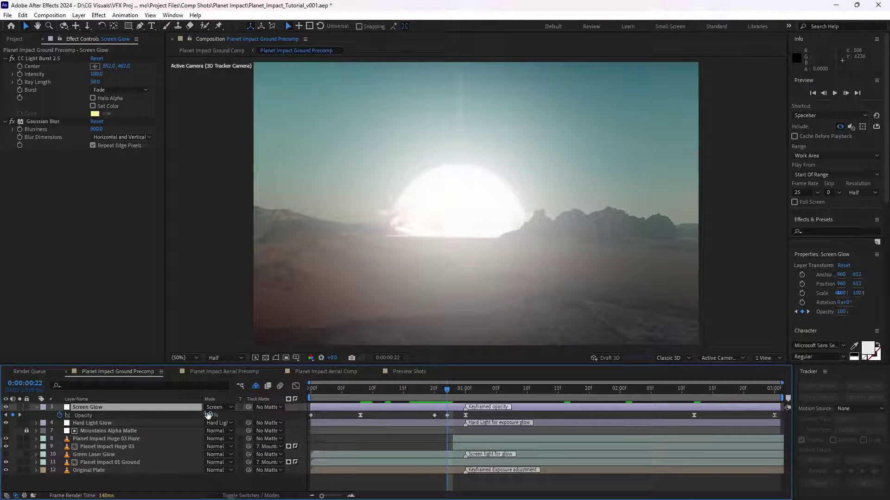
{"action": "left_click", "coordinate": [465, 395]}
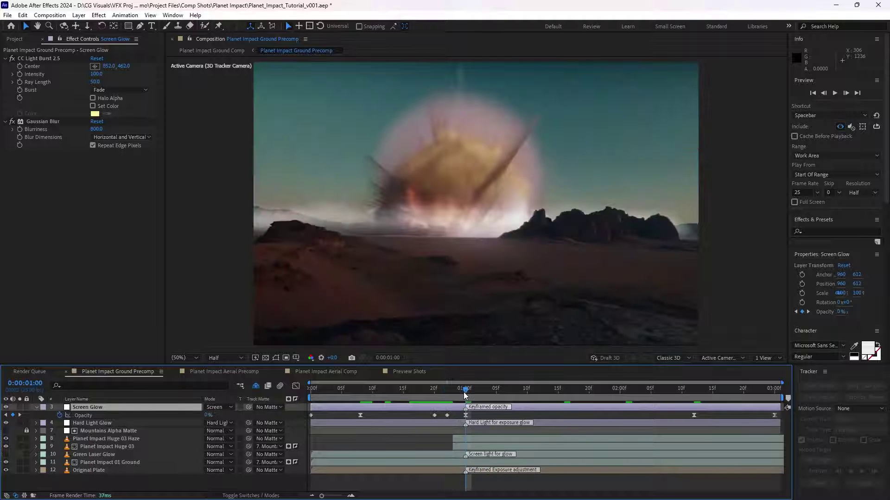
{"action": "left_click", "coordinate": [496, 392]}
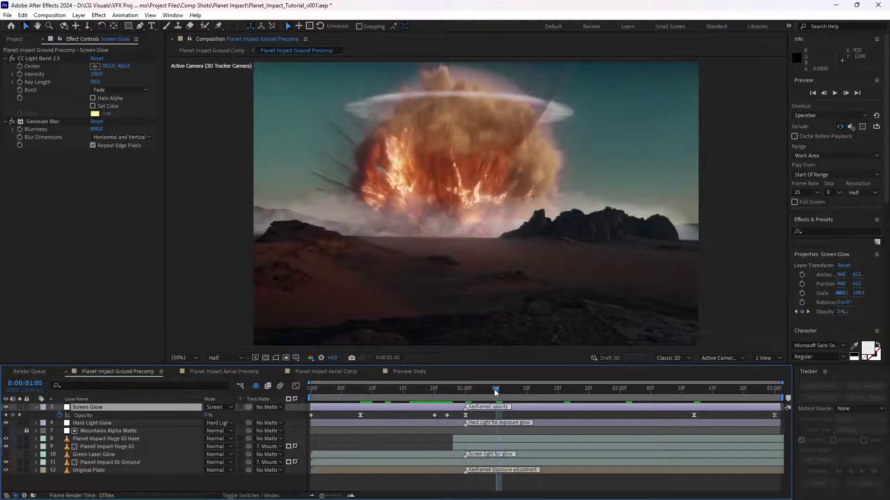
{"action": "left_click", "coordinate": [534, 392]}
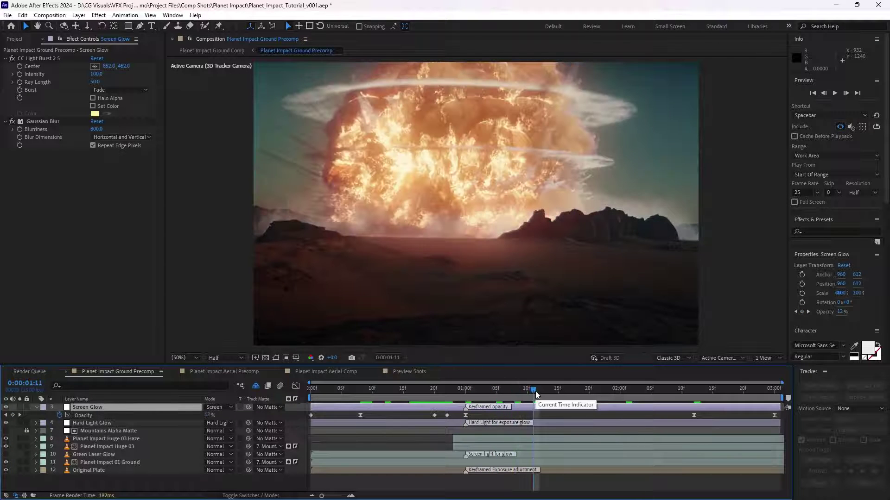
- Review the glow brightening through 01:15, 02:00 and 02:12 to the end, then collapse Opacity
{"action": "left_click", "coordinate": [557, 391]}
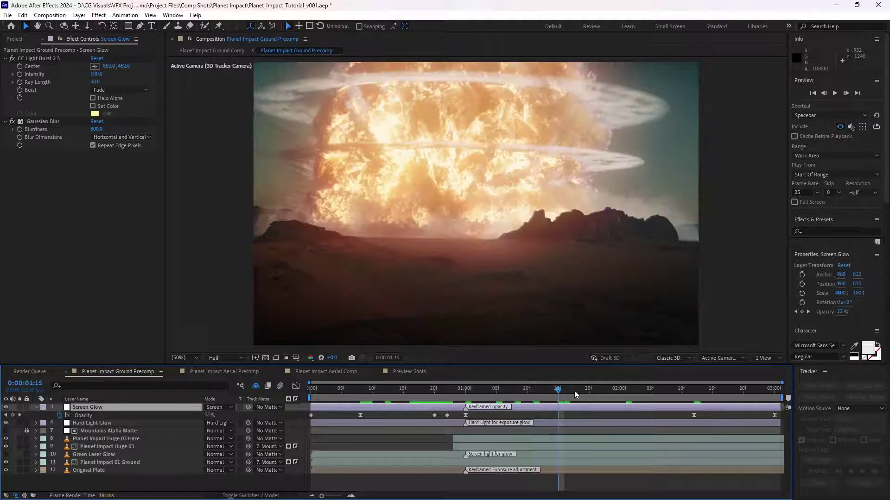
{"action": "left_click", "coordinate": [578, 391]}
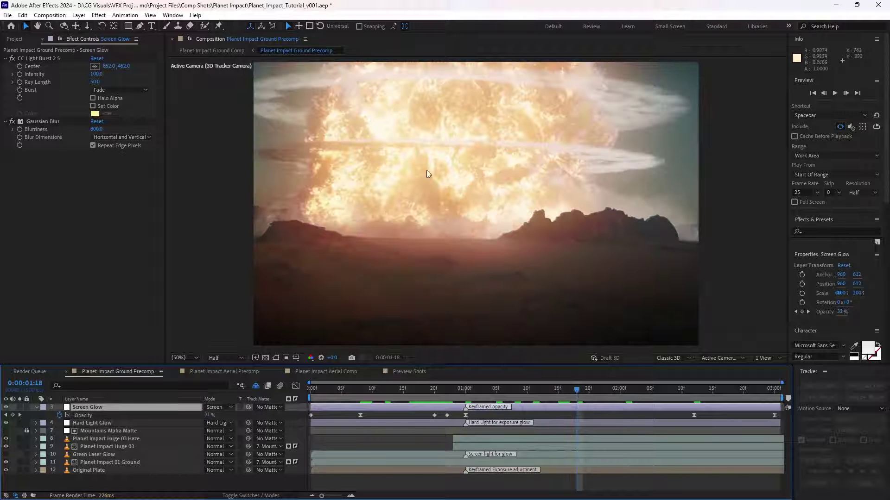
{"action": "left_click", "coordinate": [615, 390]}
{"action": "left_click", "coordinate": [645, 390]}
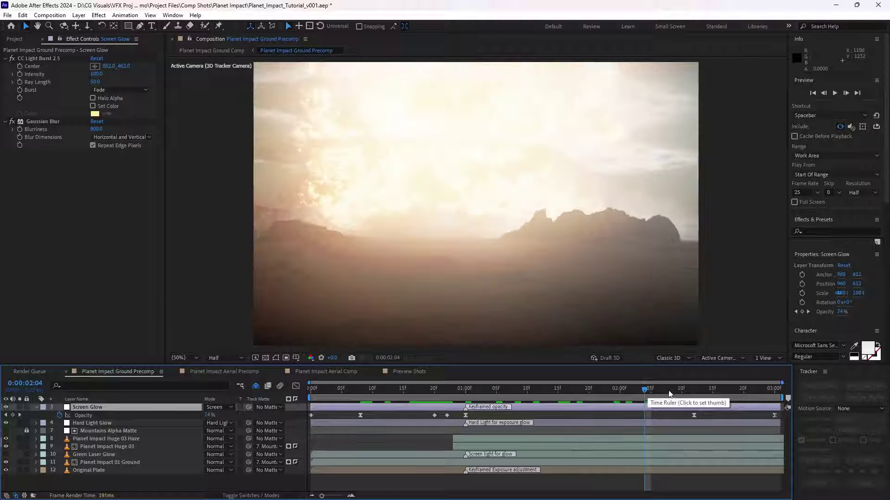
{"action": "left_click", "coordinate": [694, 390]}
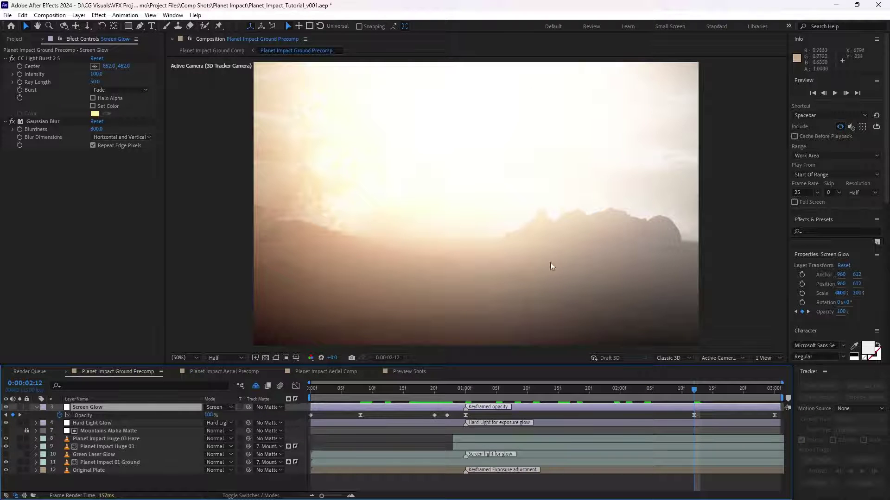
{"action": "left_click", "coordinate": [772, 392]}
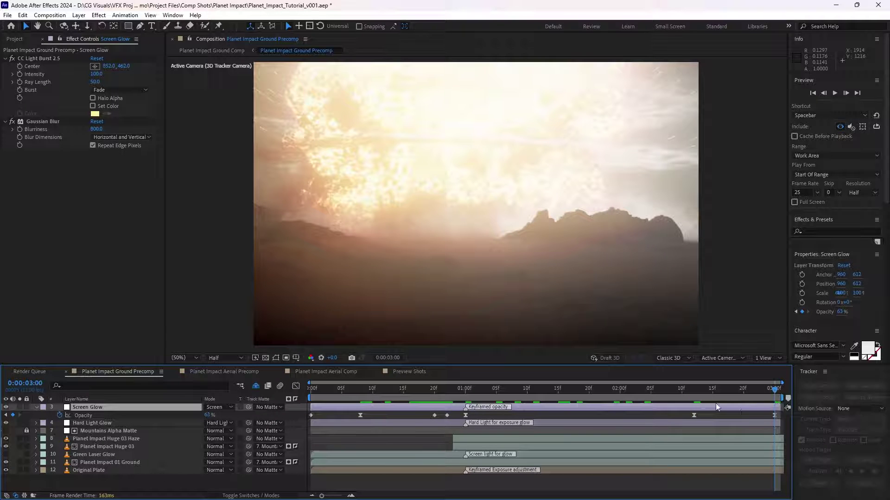
{"action": "left_click", "coordinate": [36, 408]}
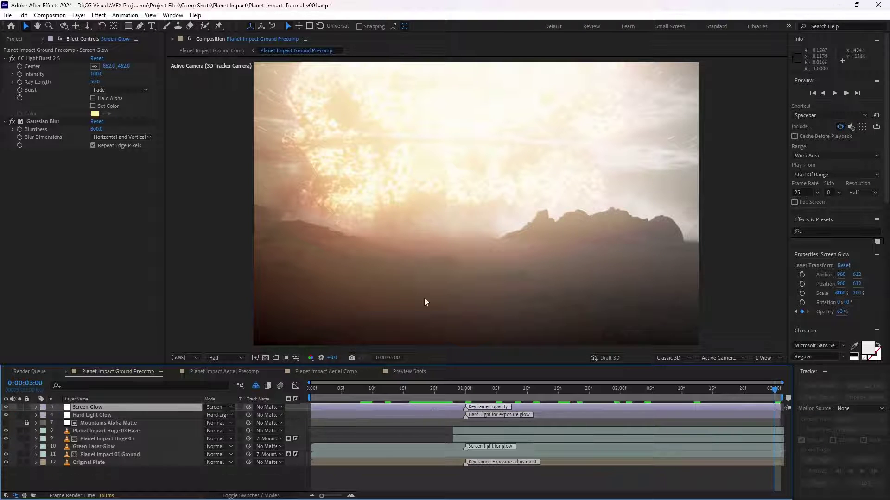
- Review the explosion frames in Preview Shots and show the project's asset list
{"action": "left_click", "coordinate": [217, 373]}
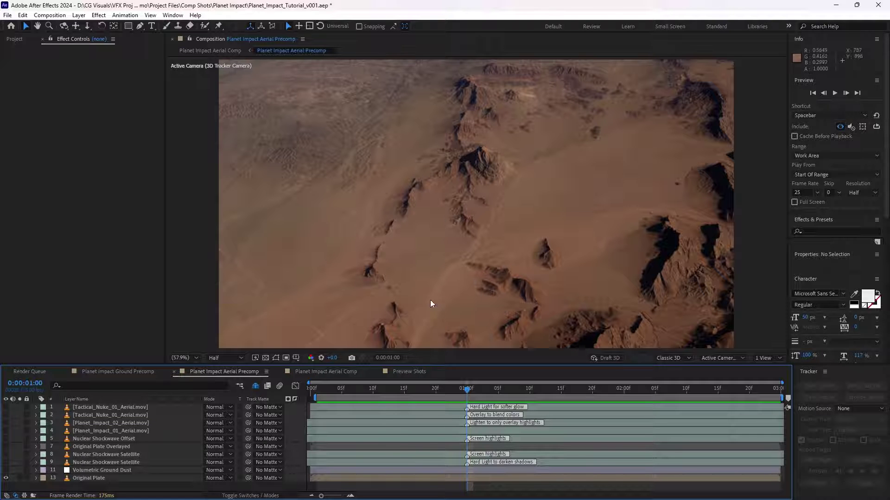
{"action": "left_click", "coordinate": [404, 373]}
{"action": "mouse_move", "coordinate": [319, 391]}
{"action": "left_mouse_down"}
{"action": "mouse_move", "coordinate": [651, 388]}
{"action": "mouse_move", "coordinate": [332, 396]}
{"action": "left_mouse_up"}
{"action": "left_click", "coordinate": [19, 39]}
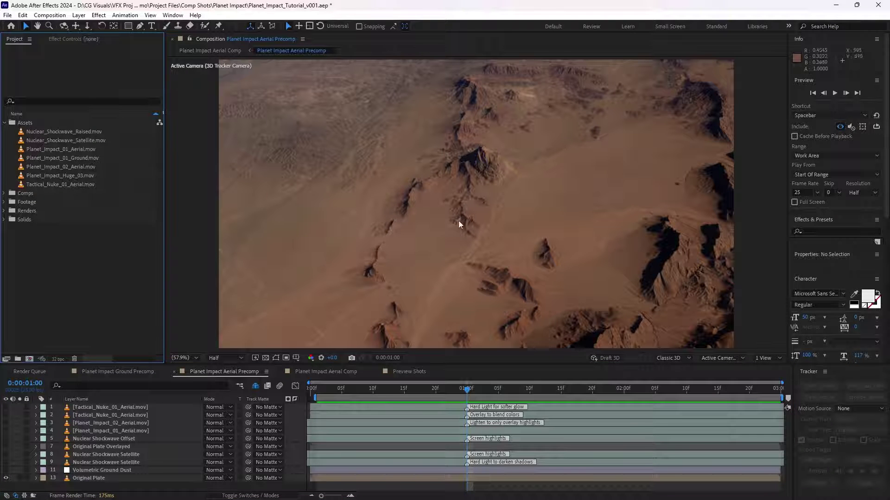
{"action": "left_click", "coordinate": [408, 371]}
{"action": "left_click_drag", "start_coordinate": [613, 388], "coordinate": [645, 391]}
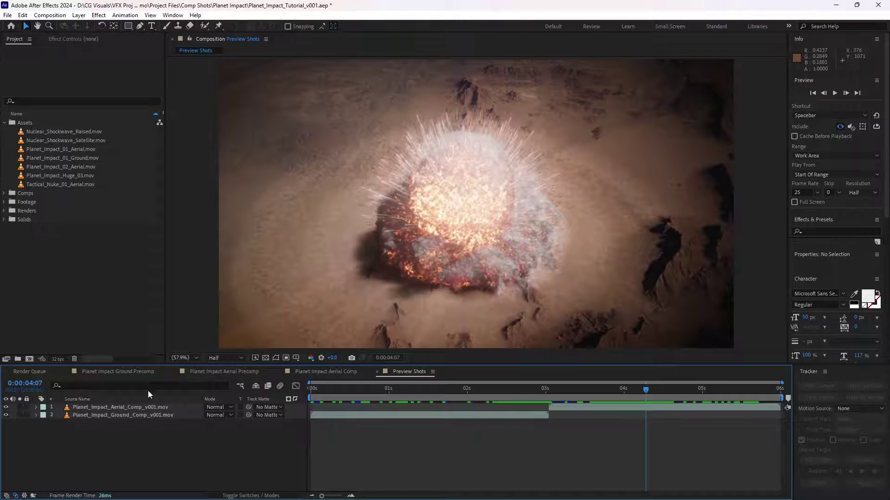
- Return to the Planet Impact Aerial Precomp, select Original Plate and play it
{"action": "left_click", "coordinate": [232, 372]}
{"action": "left_click", "coordinate": [99, 478]}
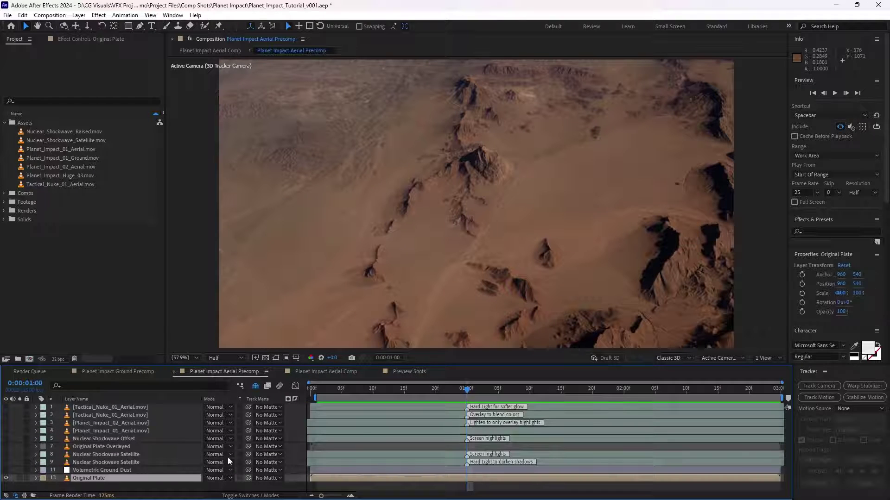
{"action": "key", "text": "space"}
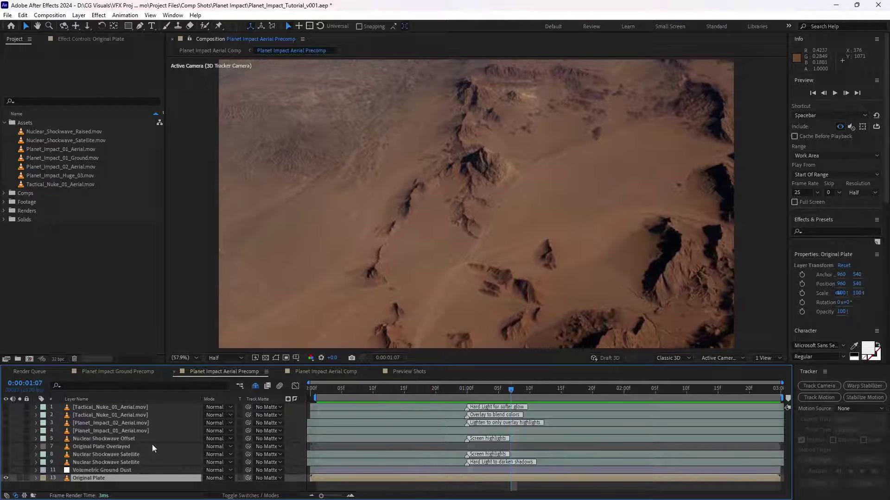
- Select Volumetric Ground Dust and inspect the Nuclear_Shockwave_Satellite.mov and Planet_Impact_02_Aerial.mov footage
{"action": "left_click", "coordinate": [96, 470]}
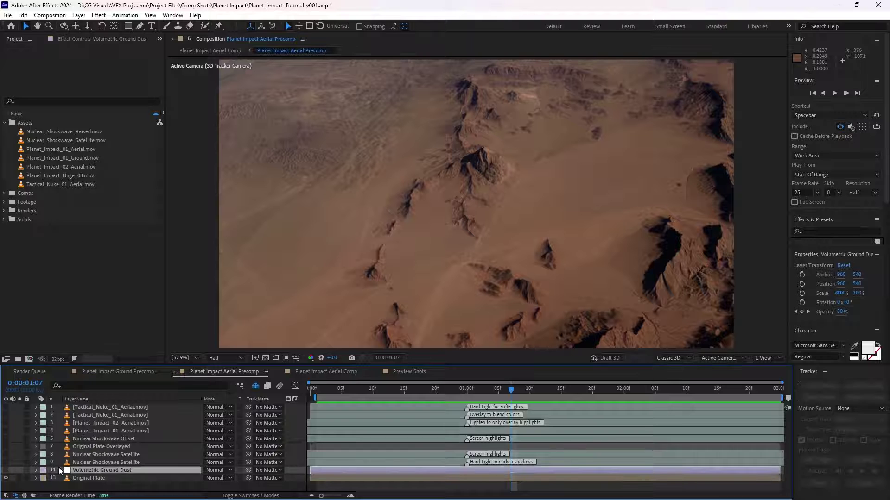
{"action": "left_click", "coordinate": [104, 39]}
{"action": "left_click", "coordinate": [8, 40]}
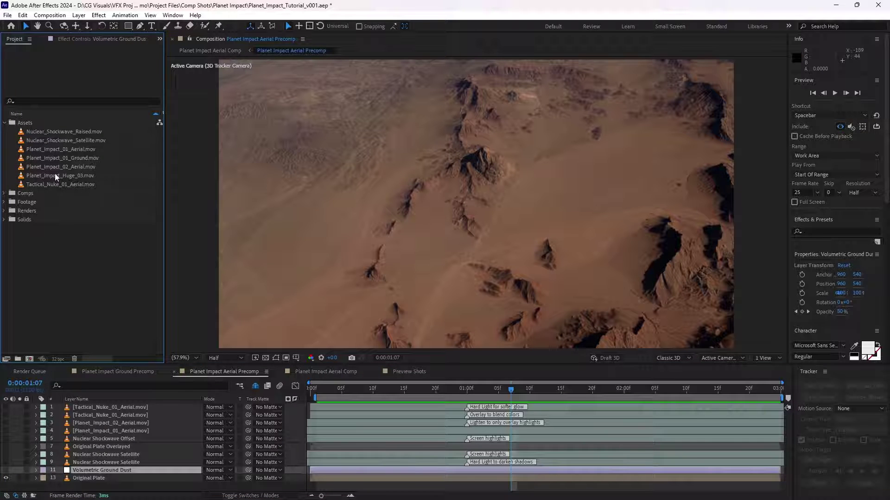
{"action": "left_click", "coordinate": [82, 139]}
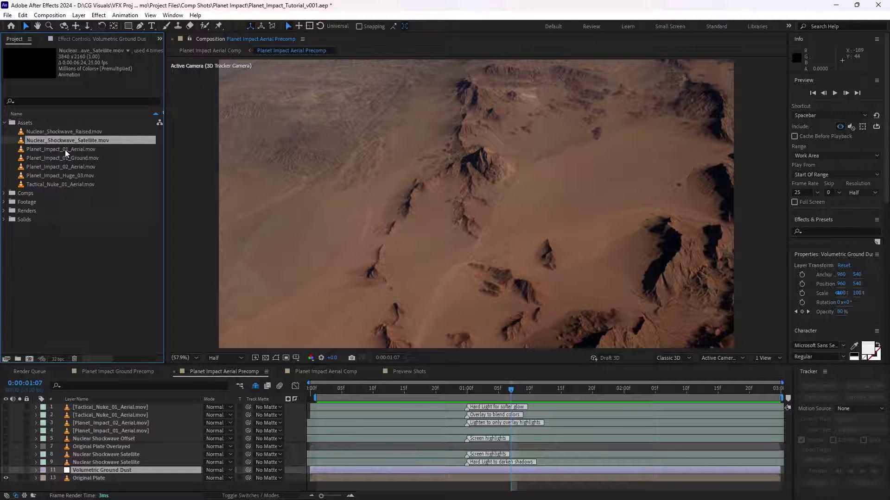
{"action": "left_click", "coordinate": [71, 168]}
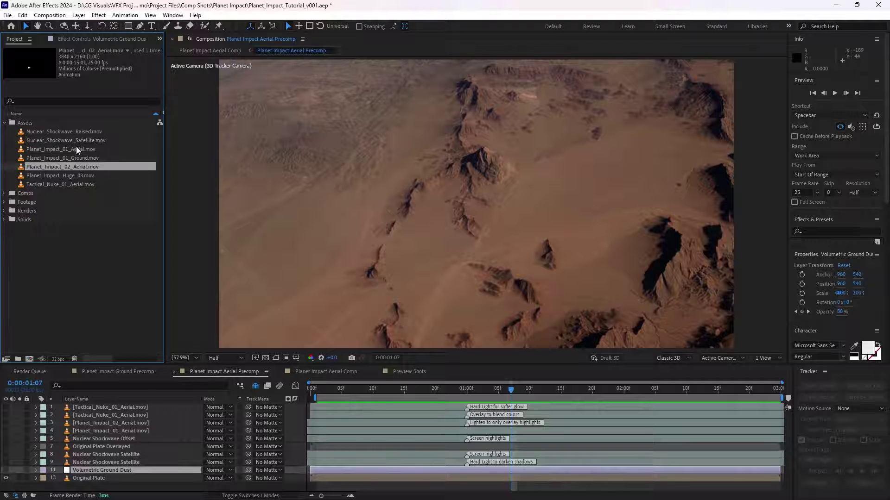
- Compare the Planet_Impact_01 and 02 Aerial footage, then show the lower Nuclear Shockwave Satellite layer
{"action": "left_click", "coordinate": [76, 149]}
{"action": "left_click", "coordinate": [80, 168]}
{"action": "left_click", "coordinate": [78, 149]}
{"action": "left_click", "coordinate": [76, 168]}
{"action": "left_click", "coordinate": [87, 462]}
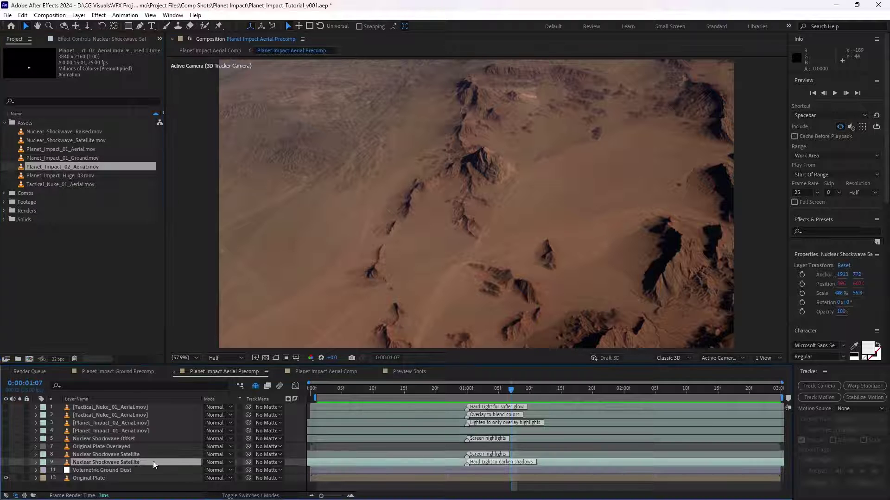
{"action": "left_click", "coordinate": [6, 463]}
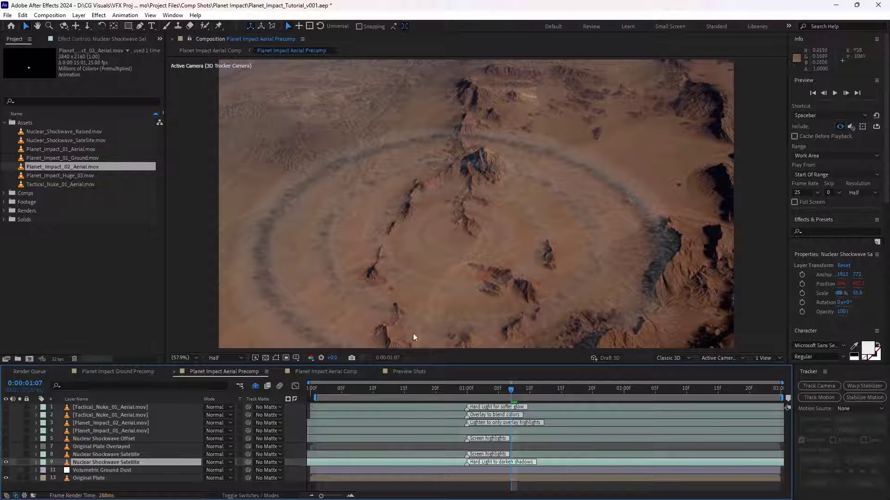
{"action": "right_click", "coordinate": [92, 463]}
{"action": "mouse_move", "coordinate": [153, 236]}
{"action": "left_click", "coordinate": [254, 255]}
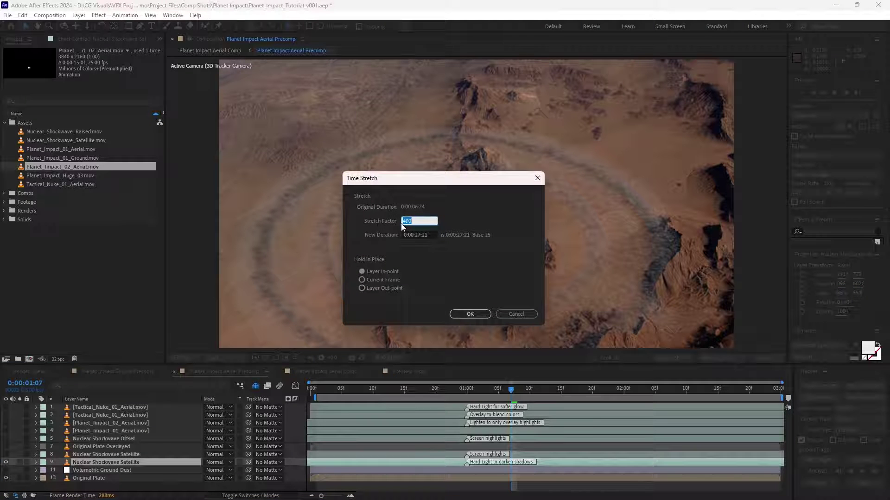
{"action": "left_click", "coordinate": [515, 314]}
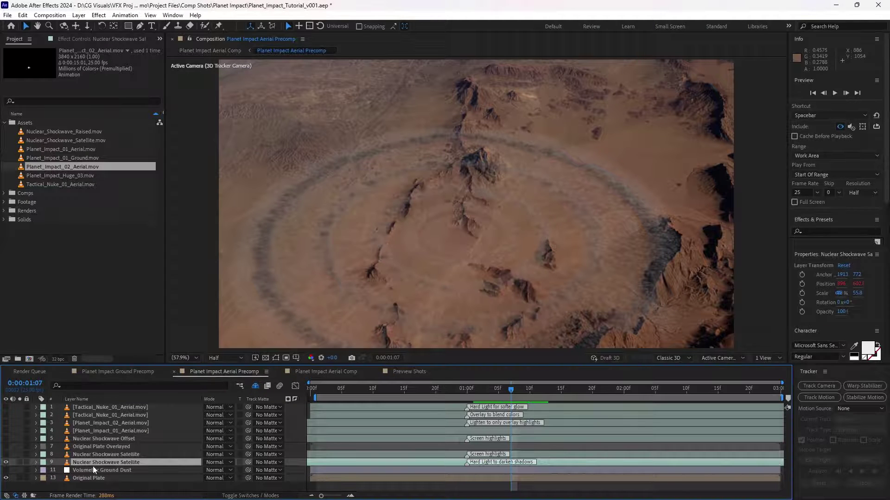
{"action": "right_click", "coordinate": [94, 464]}
{"action": "mouse_move", "coordinate": [142, 246]}
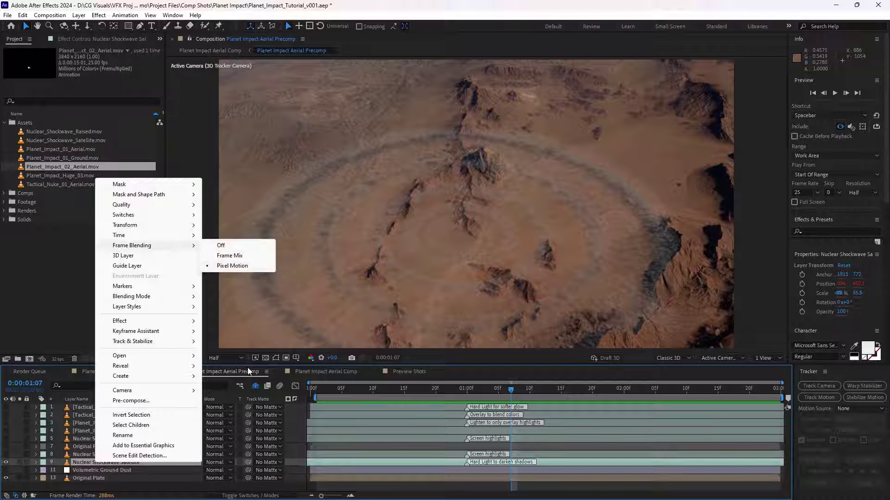
{"action": "left_click", "coordinate": [84, 463]}
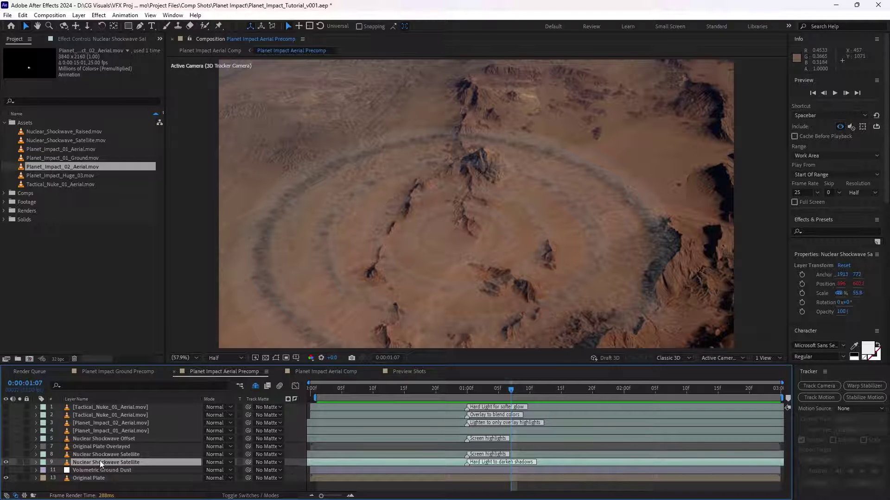
{"action": "left_click", "coordinate": [86, 455]}
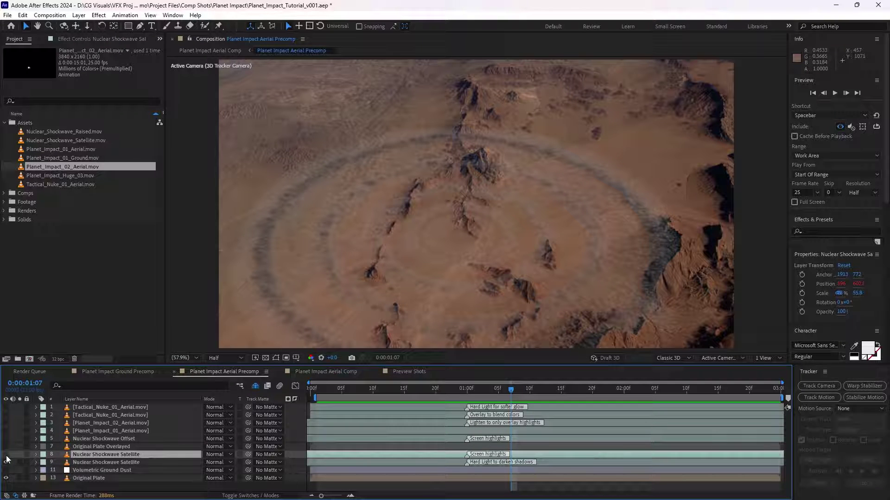
- Show both shockwave layers and set the lower Nuclear Shockwave Satellite layer 9 to Hard Light
{"action": "left_click_drag", "start_coordinate": [6, 456], "coordinate": [7, 463]}
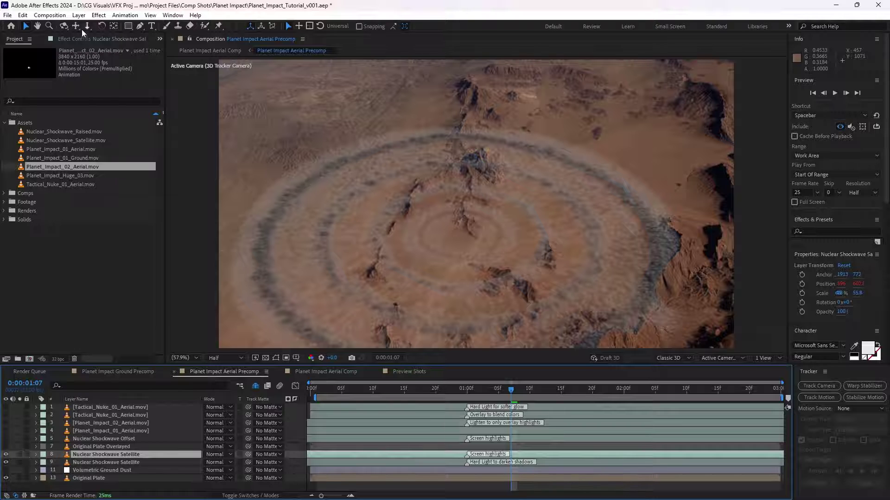
{"action": "left_click", "coordinate": [92, 40]}
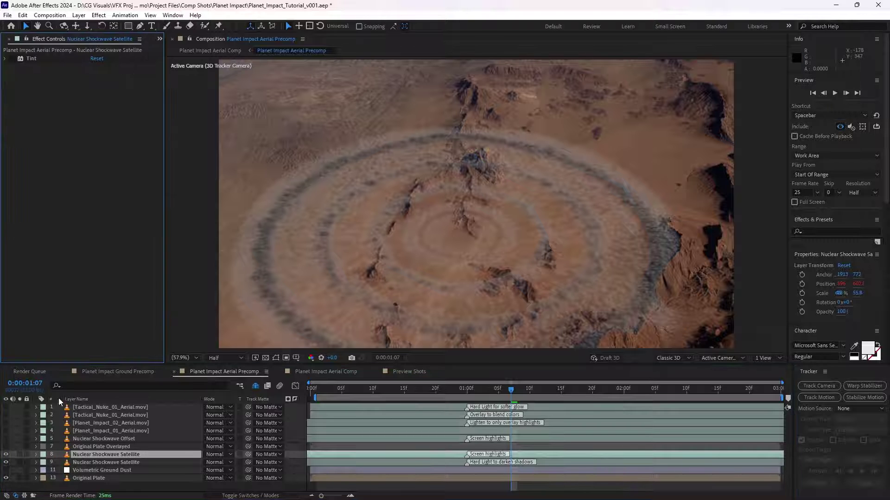
{"action": "left_click", "coordinate": [80, 463]}
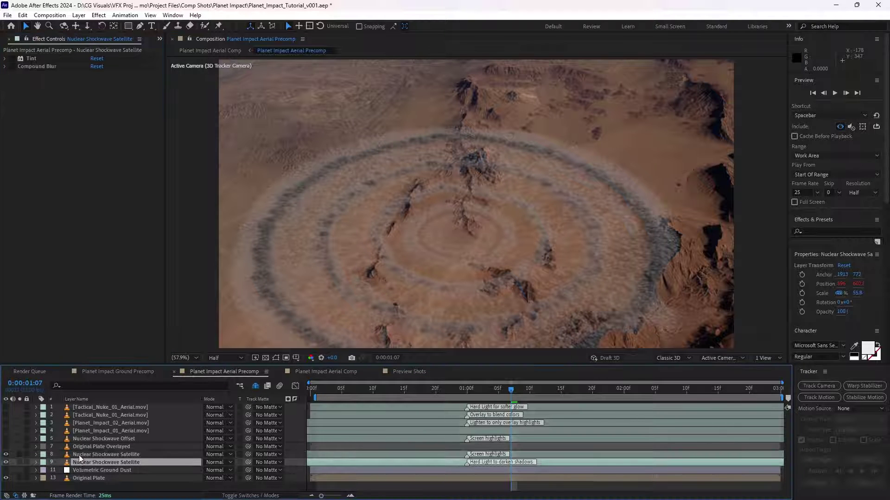
{"action": "left_click", "coordinate": [81, 455]}
{"action": "left_click", "coordinate": [108, 464]}
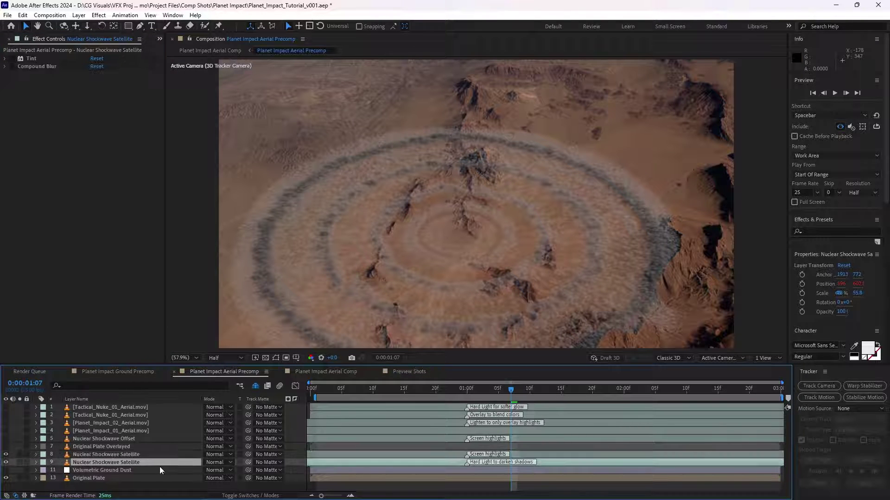
{"action": "left_click", "coordinate": [217, 463]}
{"action": "left_click", "coordinate": [236, 242]}
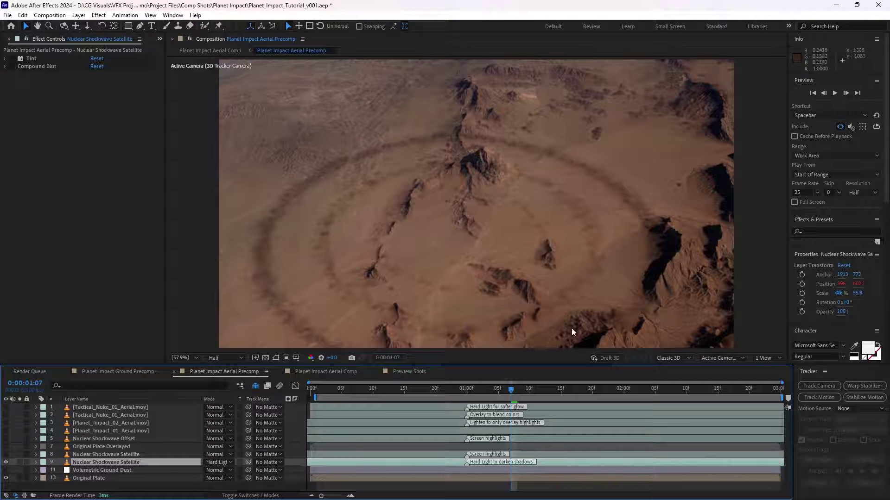
- Expand Tint and Compound Blur in Effect Controls and switch Compound Blur on
{"action": "left_click", "coordinate": [13, 61]}
{"action": "left_click", "coordinate": [5, 59]}
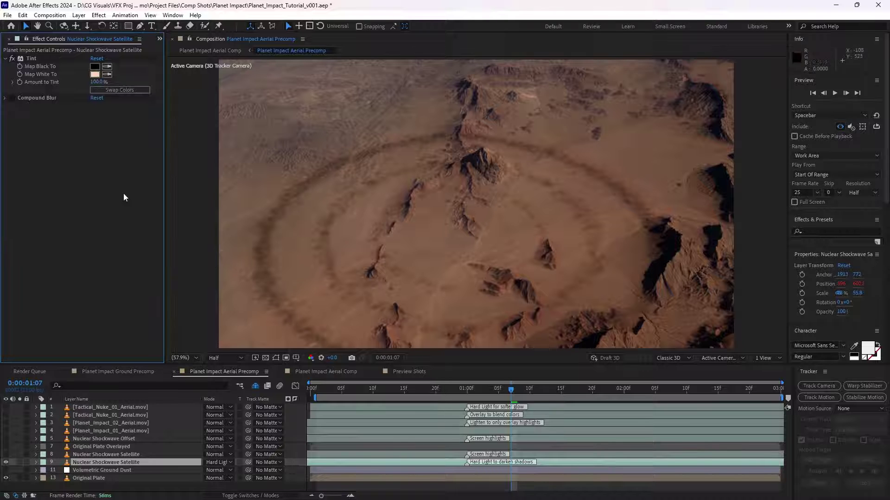
{"action": "left_click", "coordinate": [6, 98]}
{"action": "left_click", "coordinate": [29, 99]}
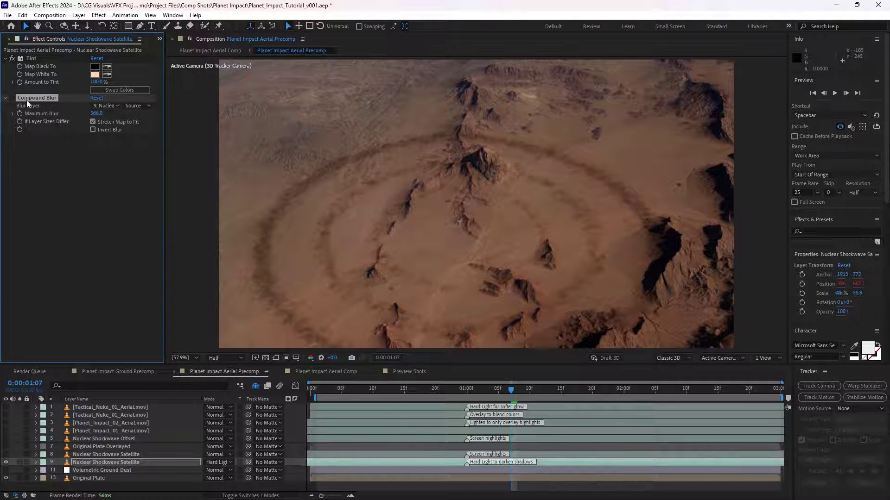
{"action": "left_click", "coordinate": [12, 98]}
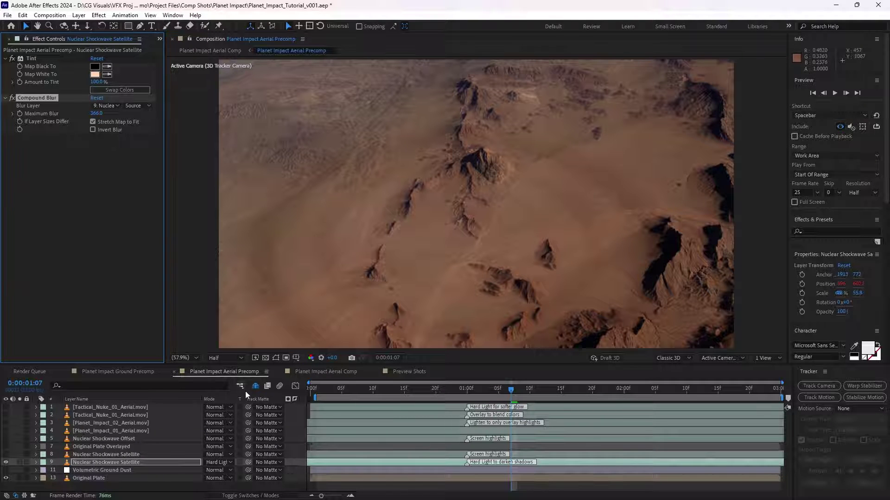
- Make layer 8 visible, blend it in Screen mode, and toggle its visibility to compare
{"action": "left_click", "coordinate": [85, 455]}
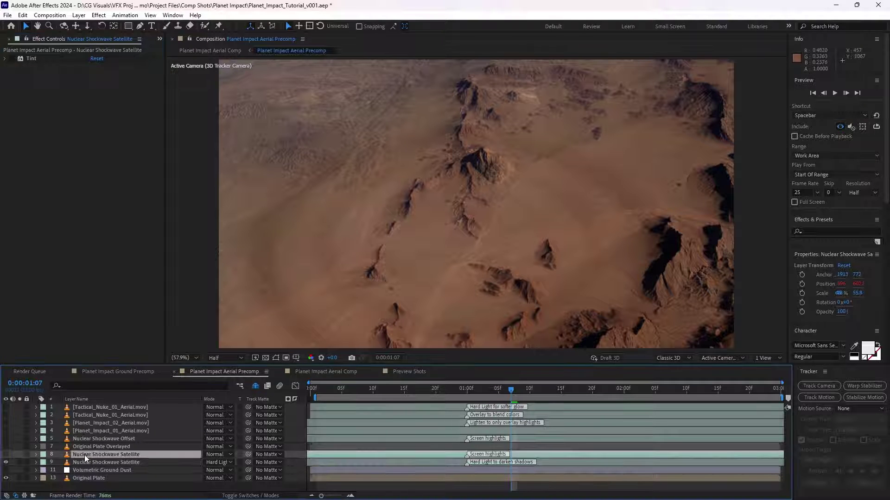
{"action": "left_click", "coordinate": [6, 455]}
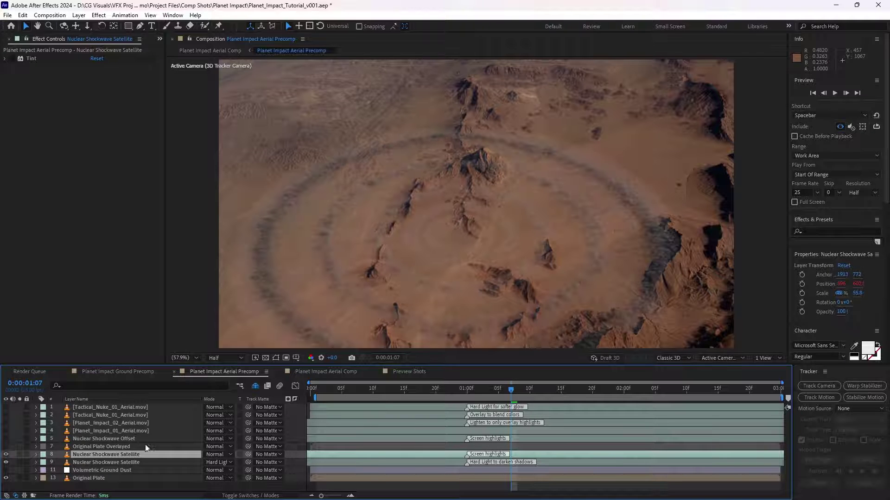
{"action": "left_click", "coordinate": [13, 63]}
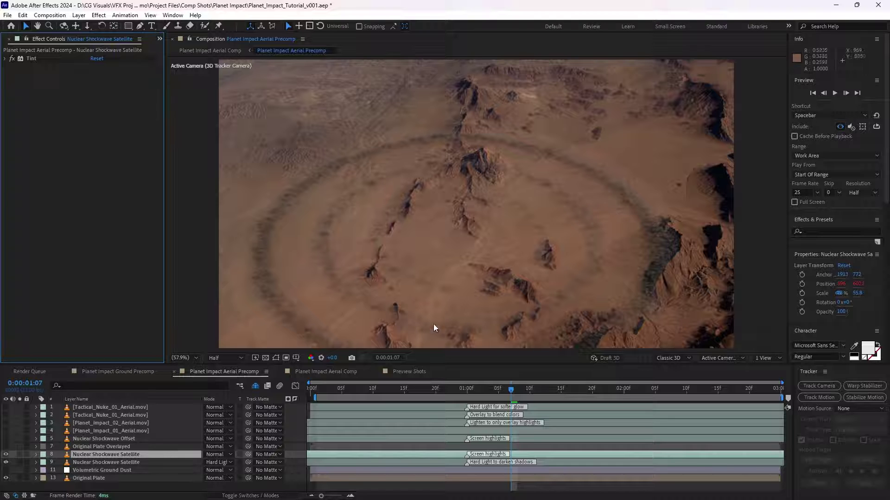
{"action": "left_click", "coordinate": [219, 455]}
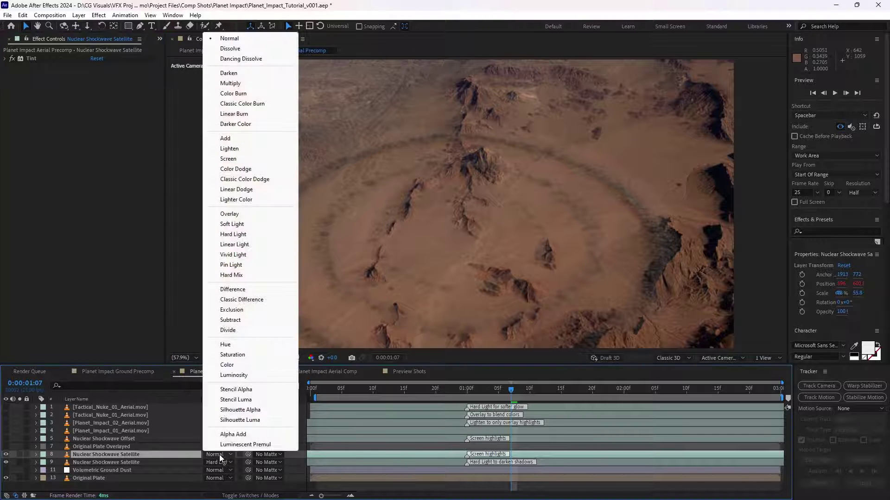
{"action": "left_click", "coordinate": [228, 159]}
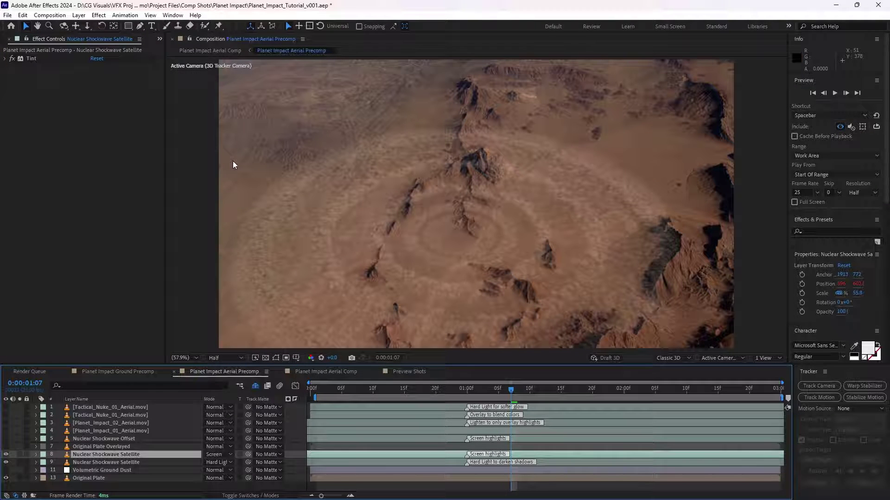
{"action": "left_click", "coordinate": [6, 455]}
{"action": "left_click", "coordinate": [6, 455]}
- Show Volumetric Ground Dust at 0:00:01:05 and enable its CC Light Burst 2.5 effect
{"action": "left_click", "coordinate": [93, 471]}
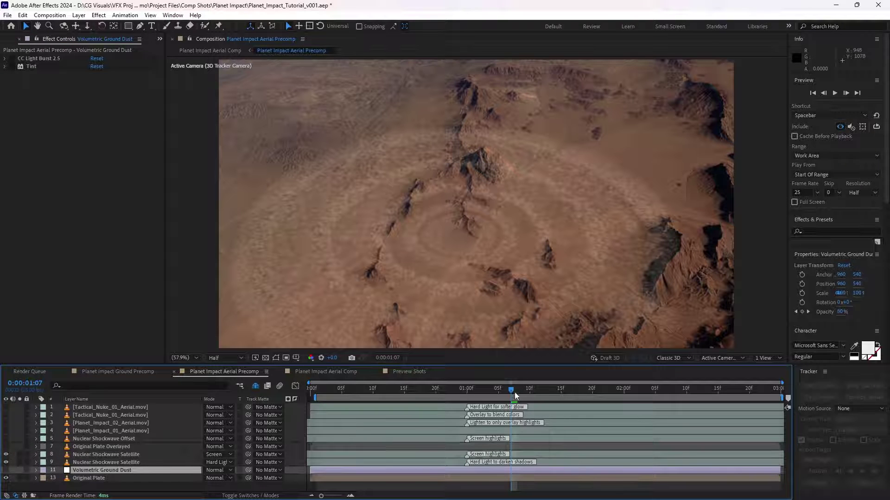
{"action": "mouse_move", "coordinate": [516, 395]}
{"action": "left_mouse_down"}
{"action": "mouse_move", "coordinate": [595, 395]}
{"action": "mouse_move", "coordinate": [500, 396]}
{"action": "left_mouse_up"}
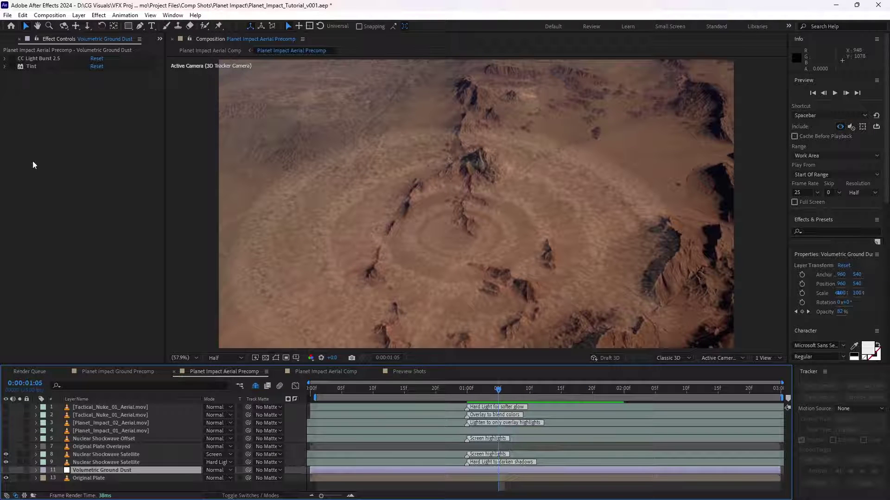
{"action": "left_click", "coordinate": [6, 470]}
{"action": "left_click", "coordinate": [5, 59]}
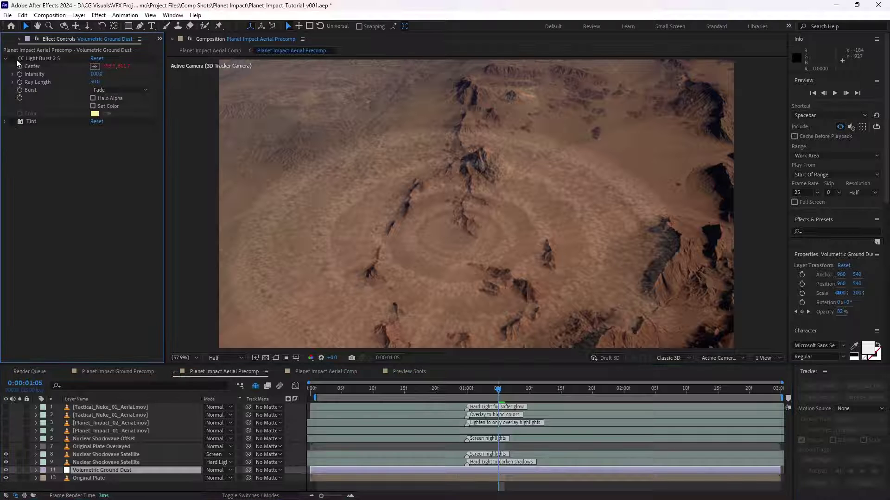
{"action": "left_click", "coordinate": [12, 59]}
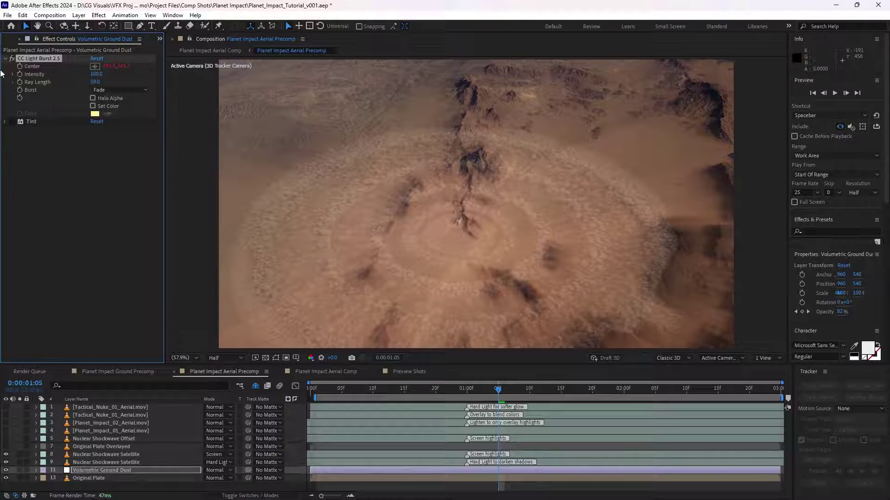
{"action": "left_click", "coordinate": [5, 122]}
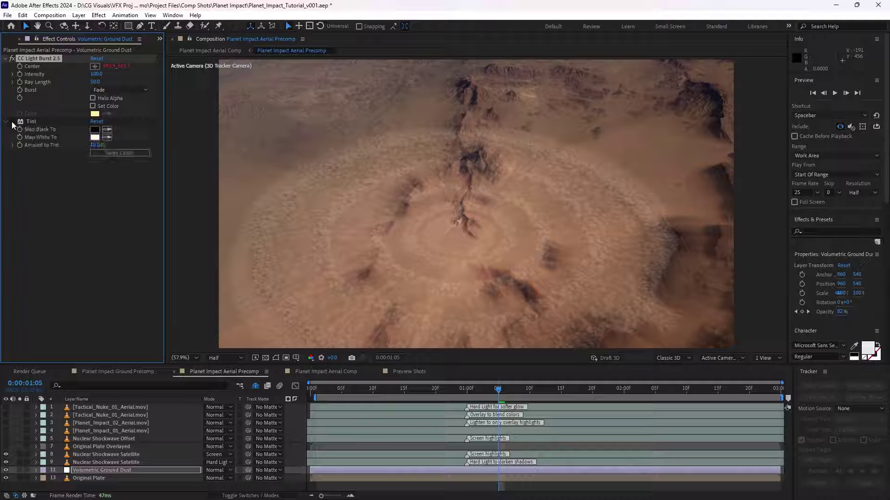
{"action": "left_click", "coordinate": [4, 122]}
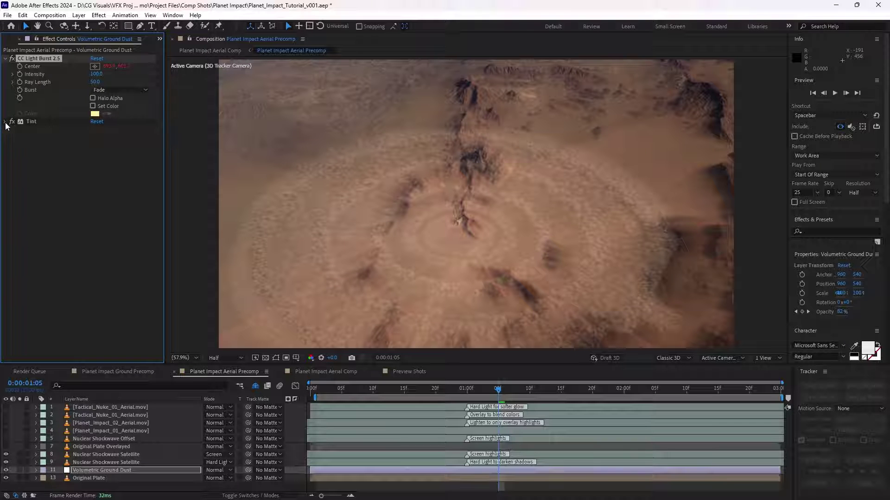
- Scrub the timeline and zoom the viewer to inspect the radial dust detail
{"action": "left_click_drag", "start_coordinate": [463, 386], "coordinate": [373, 390]}
{"action": "scroll", "coordinate": [441, 179], "scroll_direction": "up", "scroll_amount": 2}
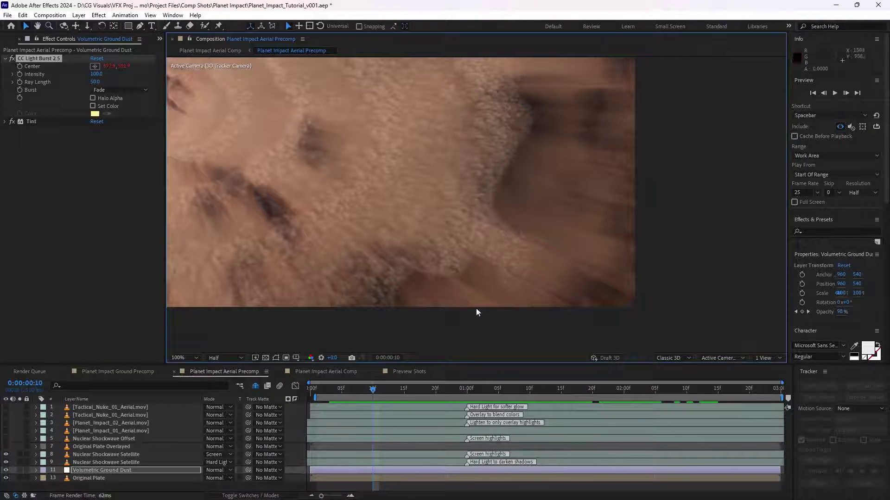
{"action": "left_click_drag", "start_coordinate": [495, 244], "coordinate": [510, 288]}
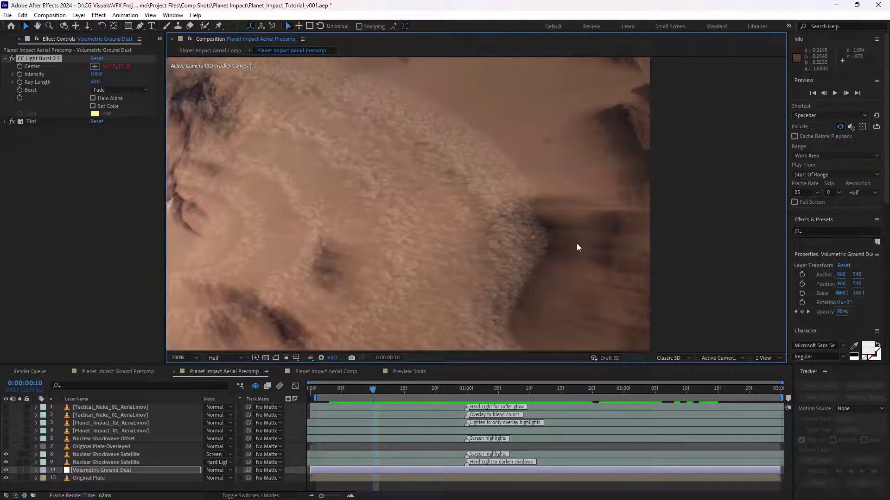
{"action": "left_click", "coordinate": [196, 357]}
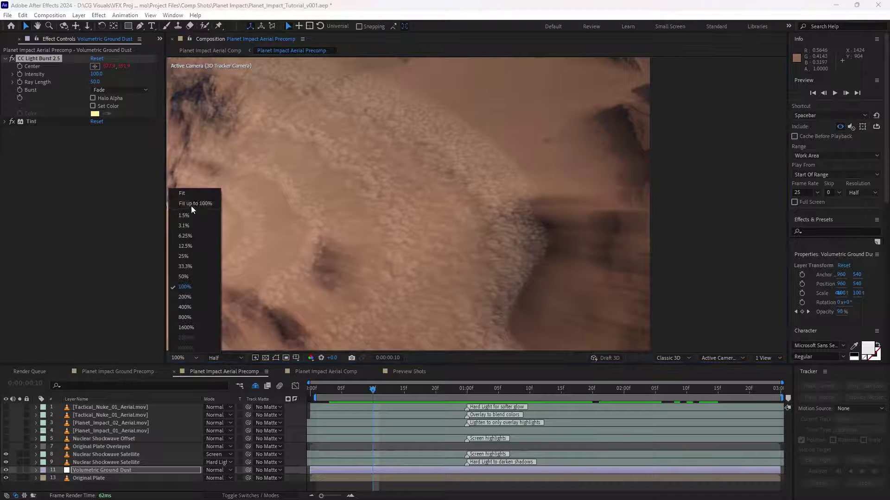
- Show and solo the Original Plate Overlayed layer, then enable its Extract effect
{"action": "left_click", "coordinate": [191, 194]}
{"action": "left_click", "coordinate": [111, 447]}
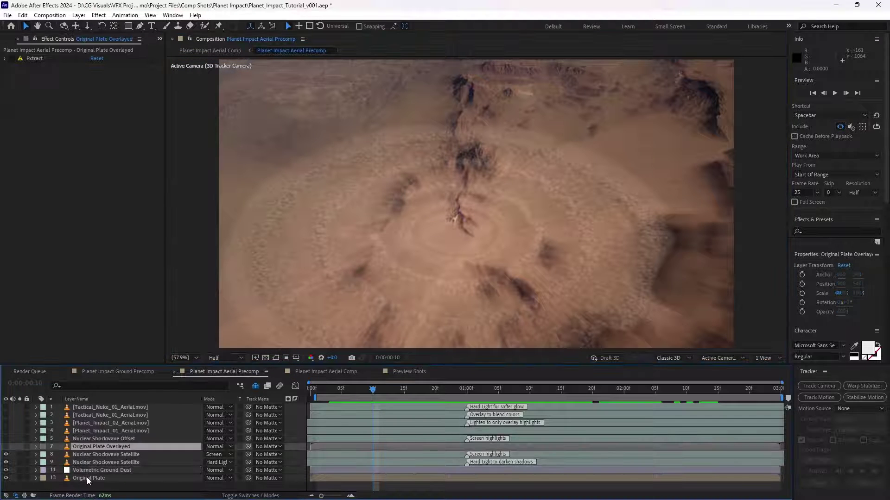
{"action": "left_click", "coordinate": [87, 477]}
{"action": "left_click", "coordinate": [83, 446]}
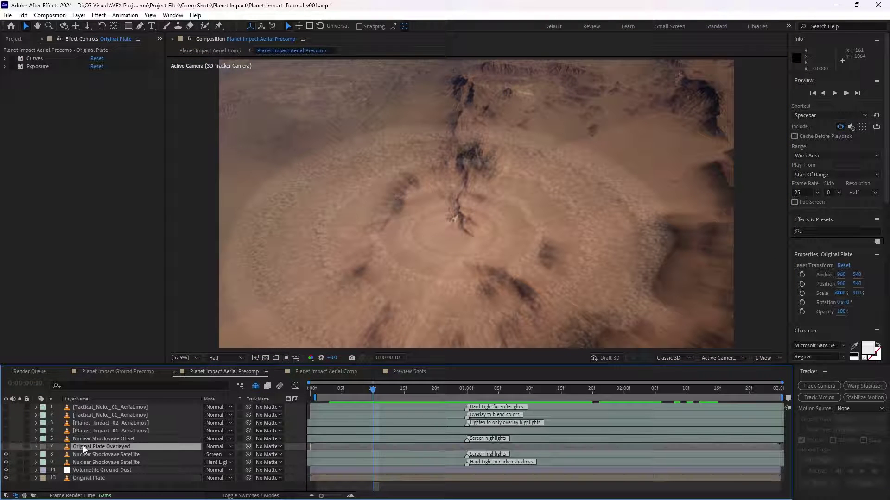
{"action": "left_click", "coordinate": [6, 446]}
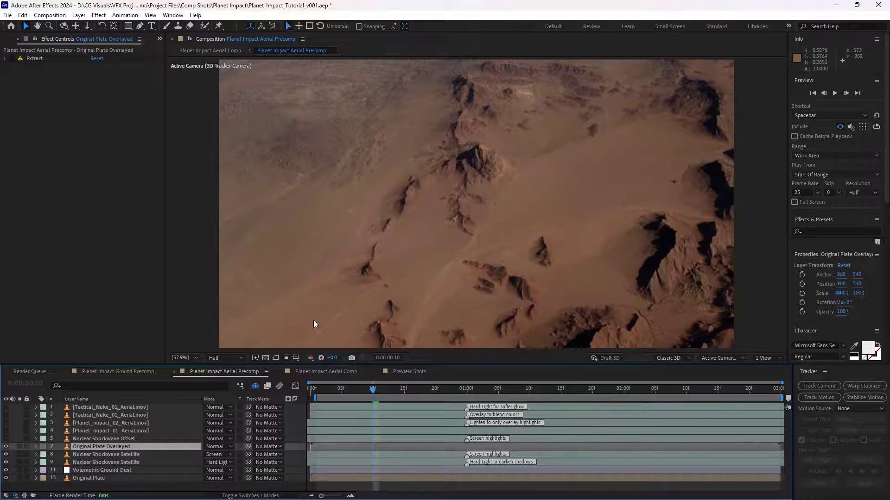
{"action": "left_click", "coordinate": [19, 447]}
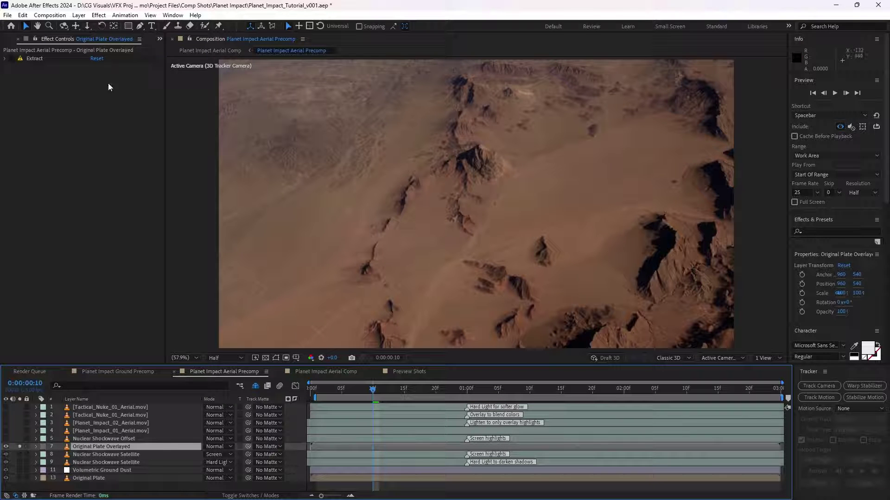
{"action": "left_click", "coordinate": [6, 60]}
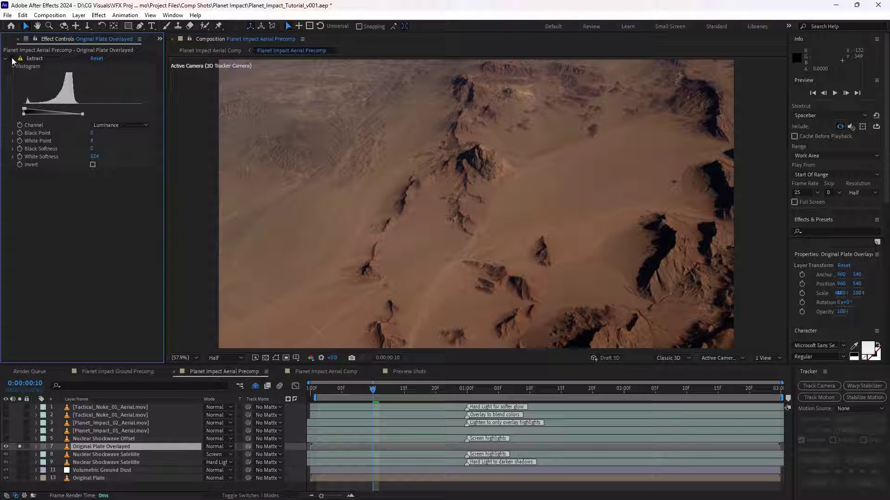
{"action": "left_click", "coordinate": [13, 59]}
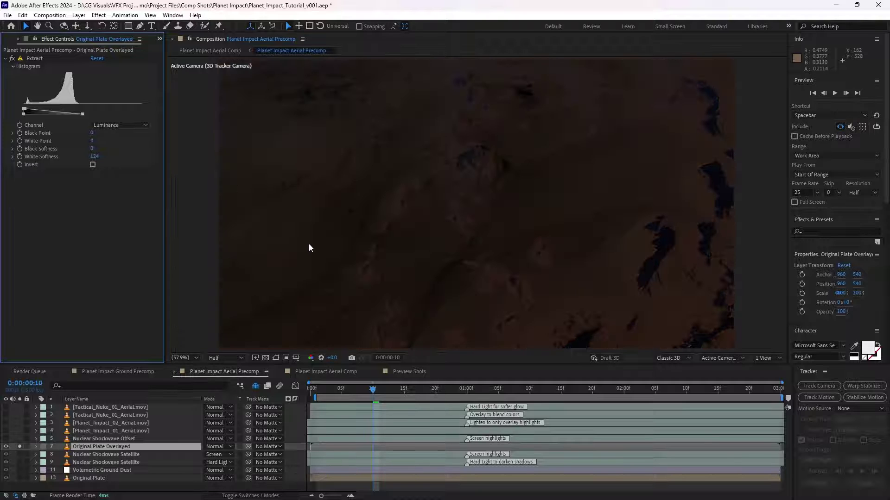
- Check the extracted plate over the transparency grid, unsolo it, compare on/off and play back
{"action": "left_click", "coordinate": [266, 358]}
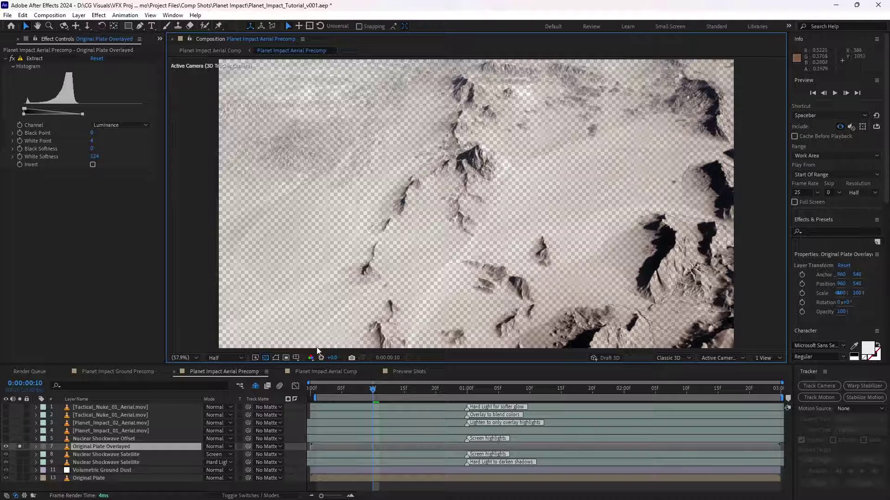
{"action": "left_click", "coordinate": [19, 447]}
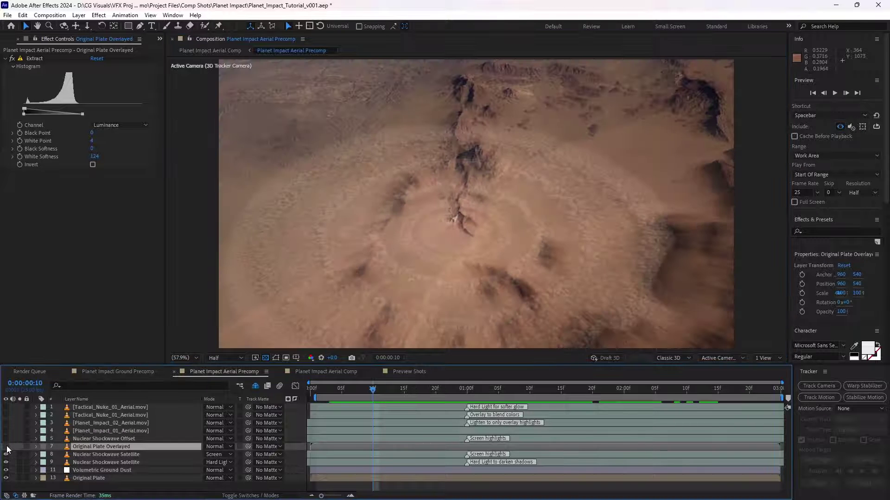
{"action": "left_click", "coordinate": [7, 446]}
{"action": "left_click", "coordinate": [6, 446]}
{"action": "left_click", "coordinate": [6, 446]}
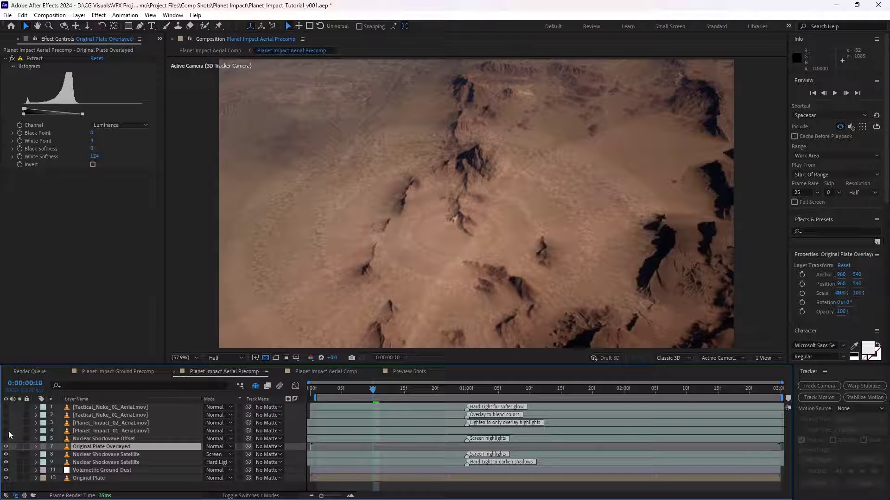
{"action": "left_click", "coordinate": [101, 437]}
{"action": "left_click", "coordinate": [98, 447]}
{"action": "key", "text": "space"}
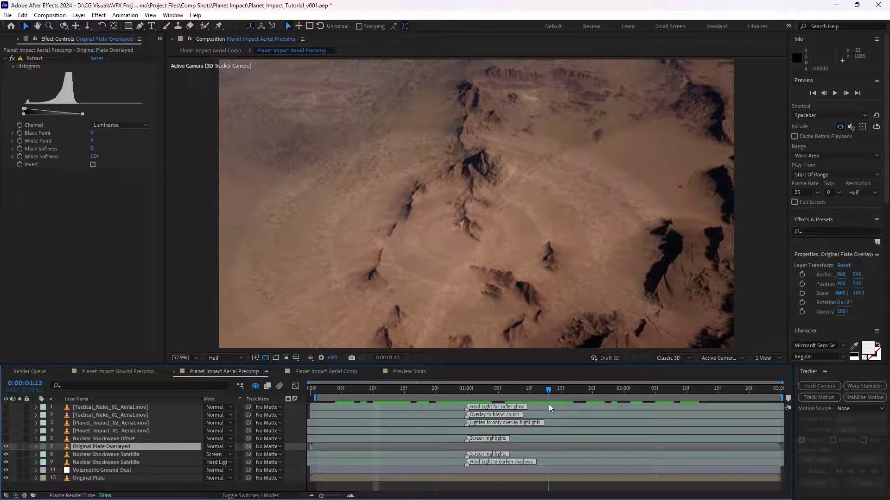
- Show the Nuclear Shockwave Offset layer and preview the shot from near the start
{"action": "left_click", "coordinate": [89, 439]}
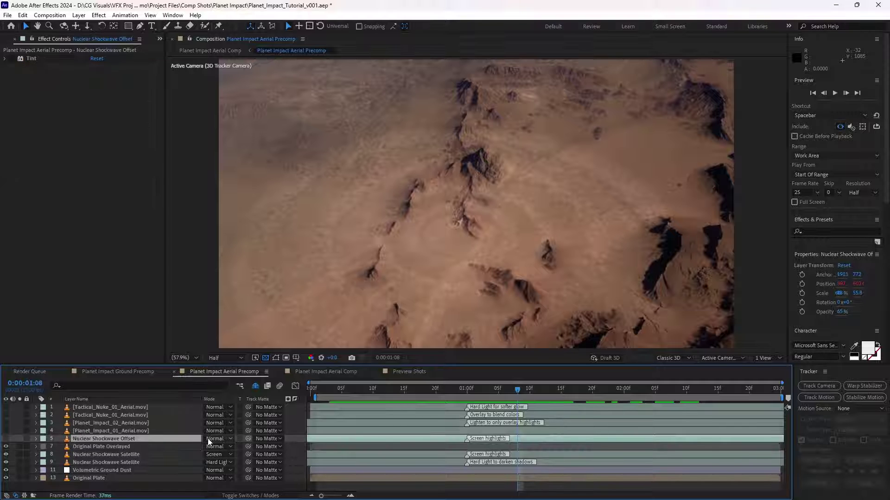
{"action": "left_click", "coordinate": [6, 439]}
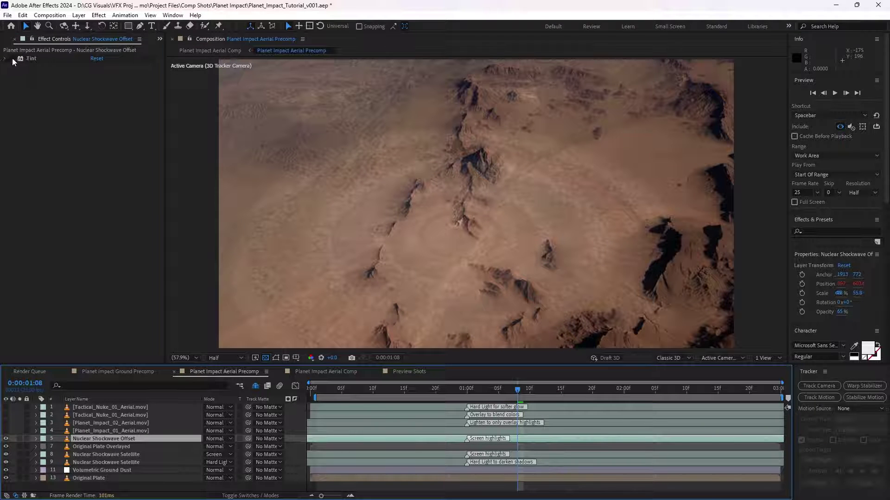
{"action": "left_click", "coordinate": [330, 389]}
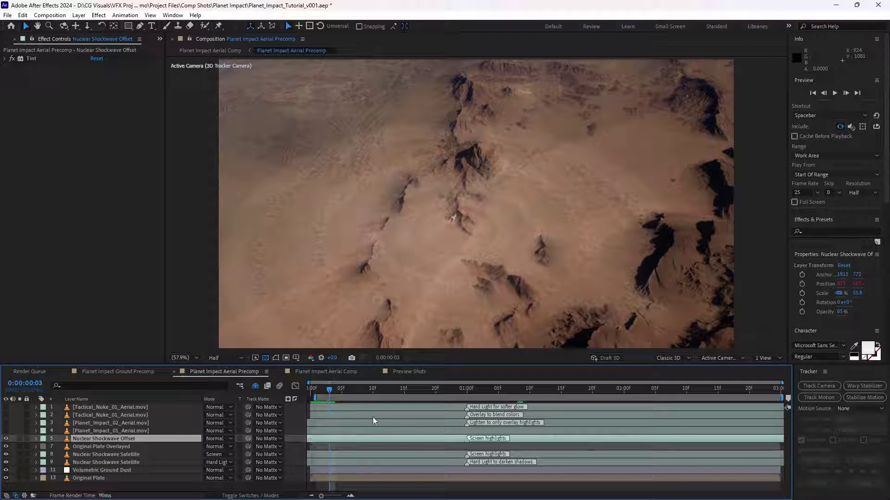
{"action": "left_click", "coordinate": [835, 93]}
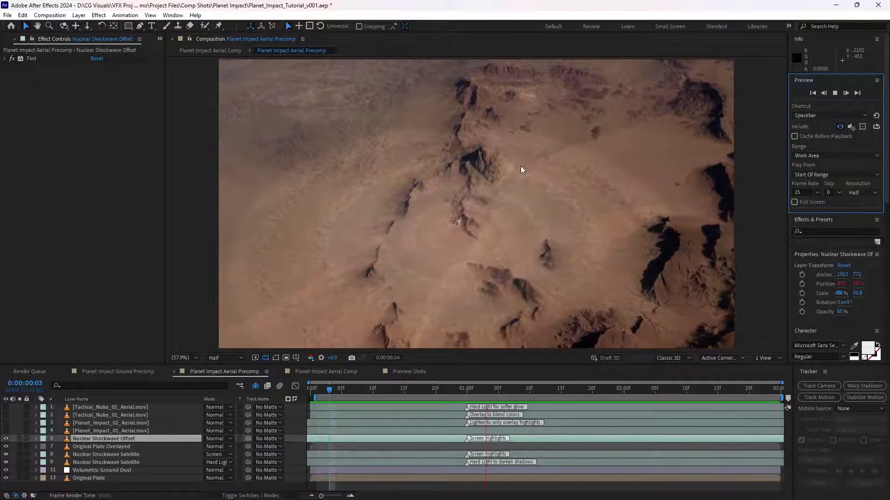
{"action": "key", "text": "space"}
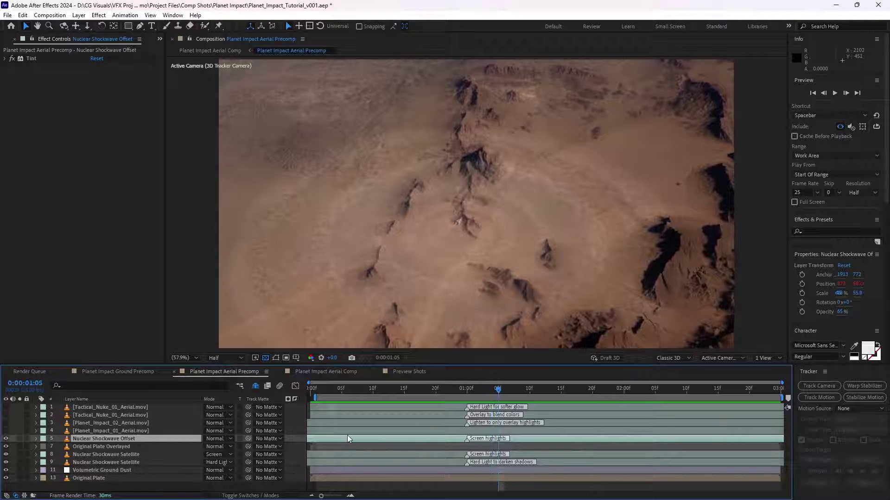
- Check the layer's 400% Time Stretch without changes, then scrub from 0:00:00:24
{"action": "right_click", "coordinate": [349, 438]}
{"action": "mouse_move", "coordinate": [380, 212]}
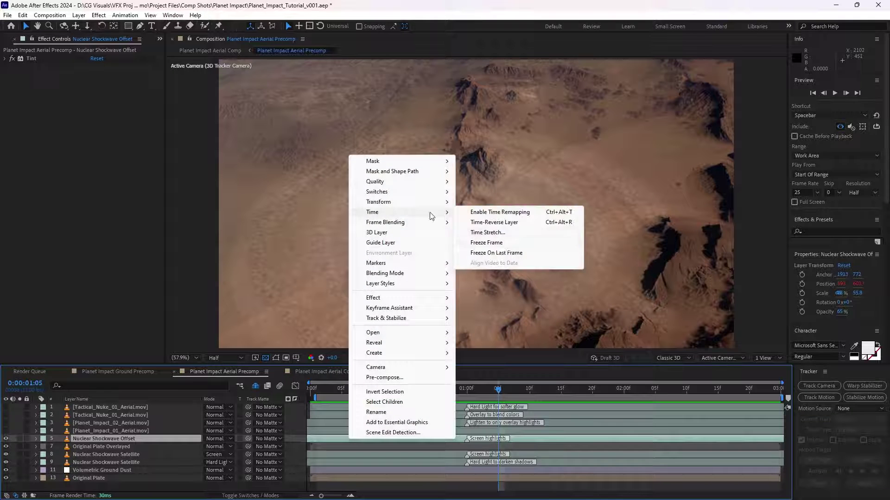
{"action": "left_click", "coordinate": [487, 232]}
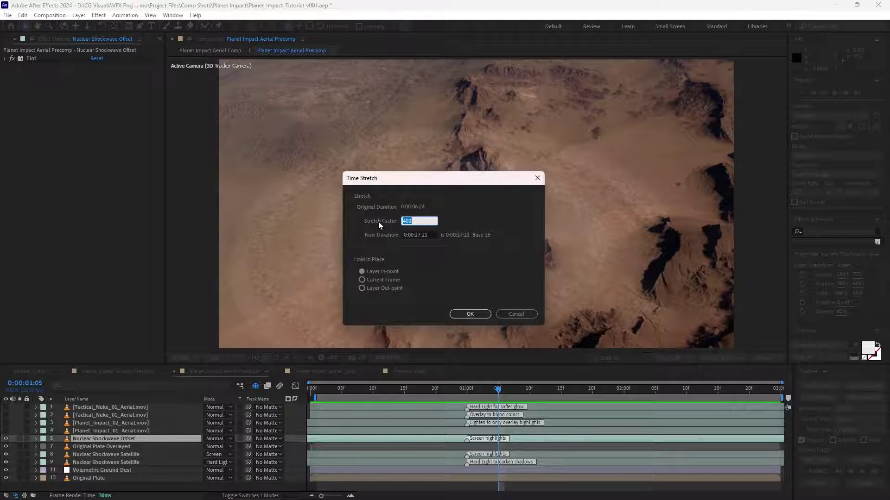
{"action": "left_click", "coordinate": [513, 317]}
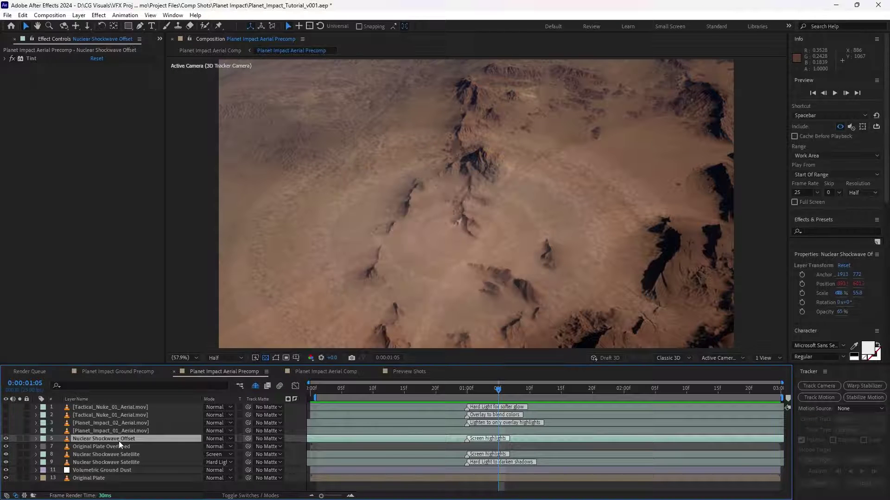
{"action": "left_click", "coordinate": [462, 390]}
{"action": "left_click_drag", "start_coordinate": [466, 393], "coordinate": [543, 407]}
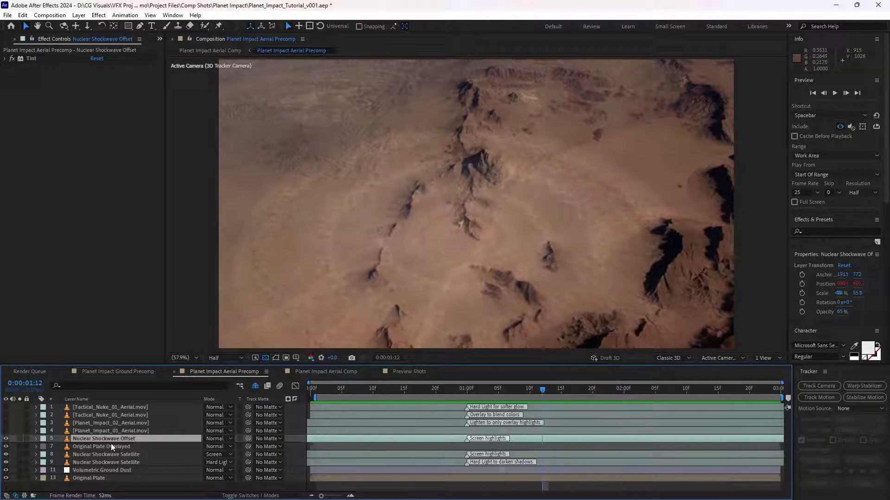
{"action": "left_click", "coordinate": [105, 432]}
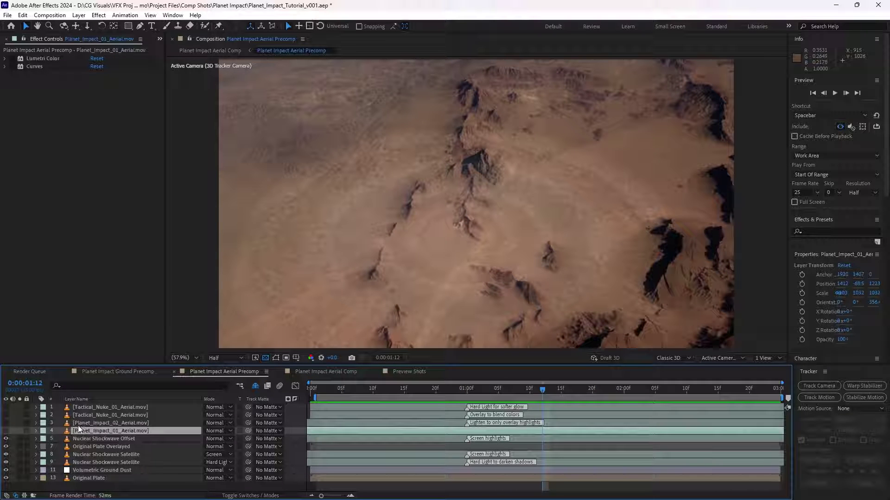
{"action": "left_click", "coordinate": [6, 431]}
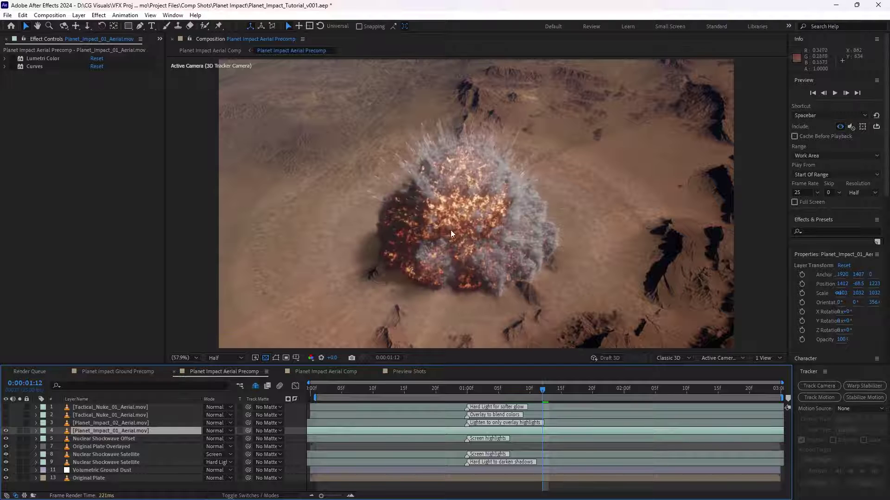
{"action": "mouse_move", "coordinate": [451, 230]}
{"action": "left_mouse_down"}
{"action": "mouse_move", "coordinate": [420, 260]}
{"action": "mouse_move", "coordinate": [519, 238]}
{"action": "mouse_move", "coordinate": [513, 174]}
{"action": "mouse_move", "coordinate": [447, 229]}
{"action": "mouse_move", "coordinate": [455, 224]}
{"action": "left_mouse_up"}
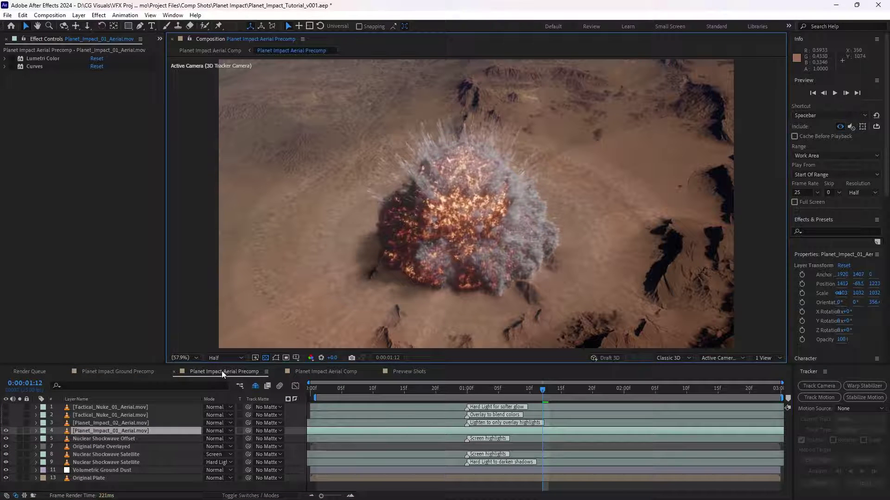
{"action": "right_click", "coordinate": [107, 430]}
{"action": "mouse_move", "coordinate": [143, 193]}
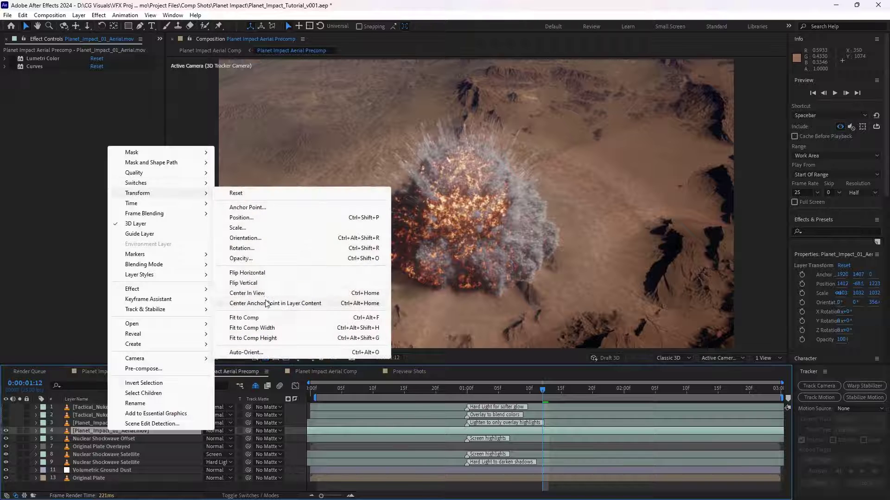
{"action": "left_click", "coordinate": [252, 273]}
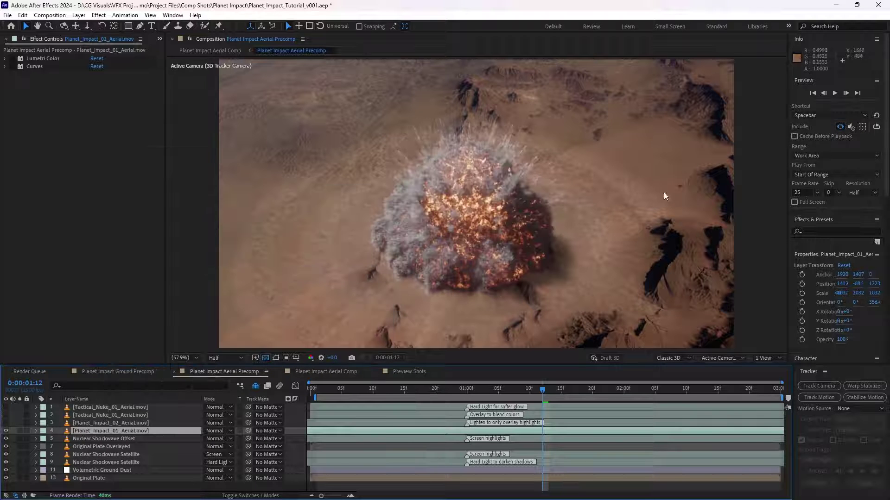
{"action": "right_click", "coordinate": [103, 431]}
{"action": "mouse_move", "coordinate": [139, 193]}
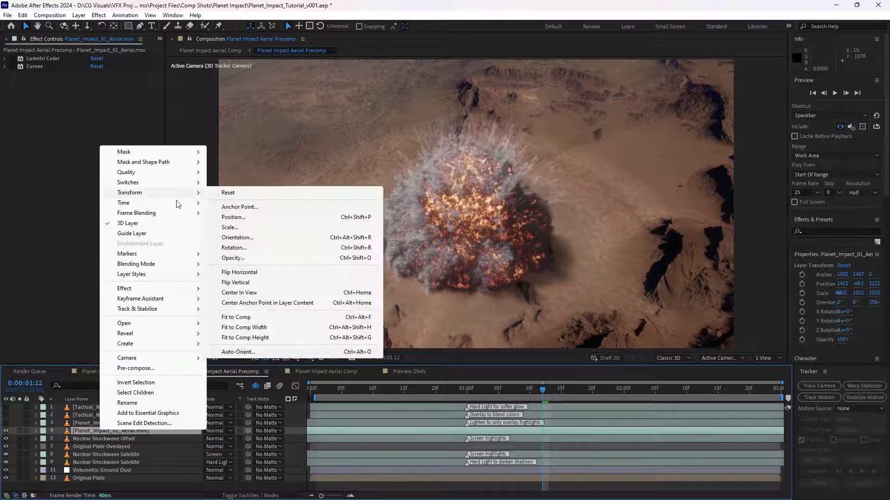
{"action": "left_click", "coordinate": [253, 273]}
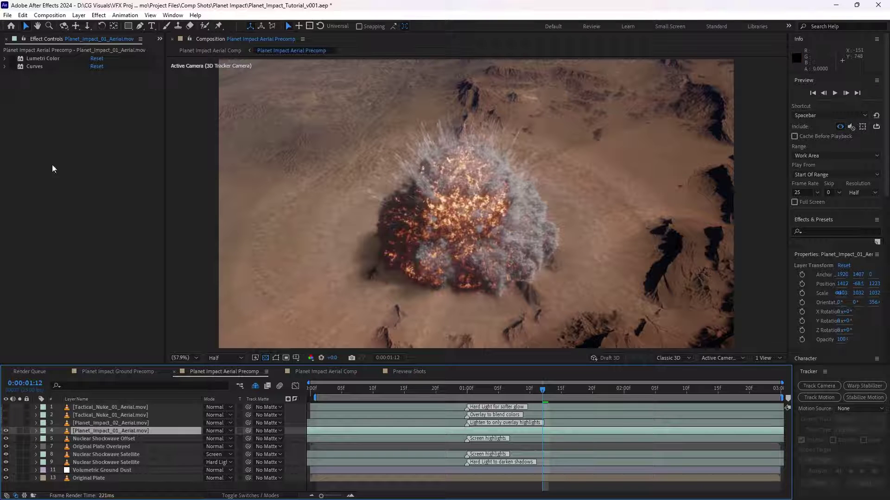
{"action": "left_click", "coordinate": [5, 59]}
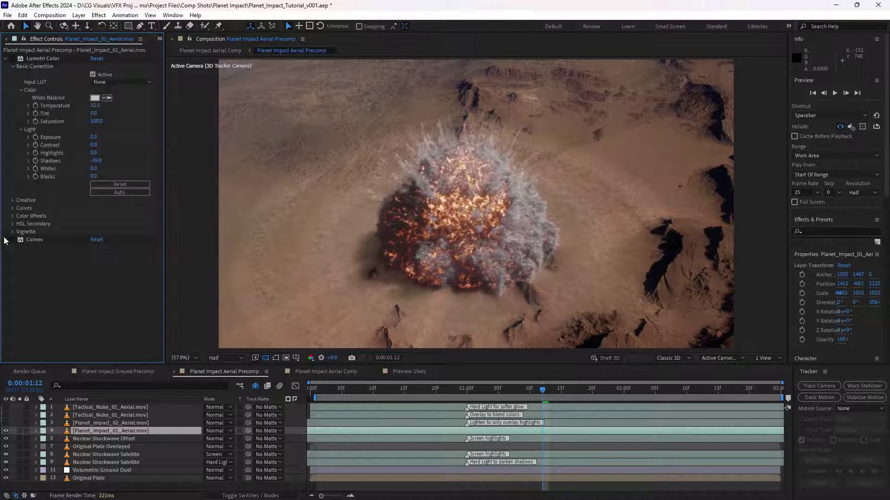
{"action": "left_click", "coordinate": [40, 60]}
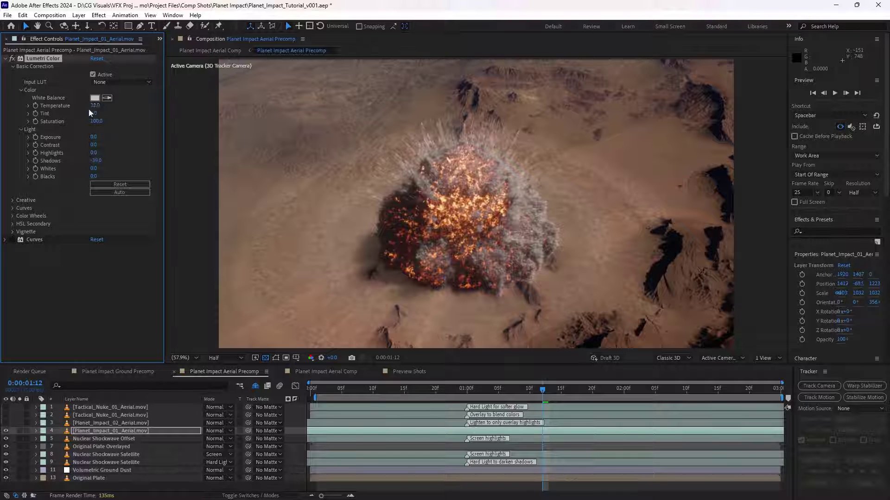
{"action": "left_click", "coordinate": [5, 240]}
{"action": "scroll", "coordinate": [21, 200], "scroll_direction": "down", "scroll_amount": 2}
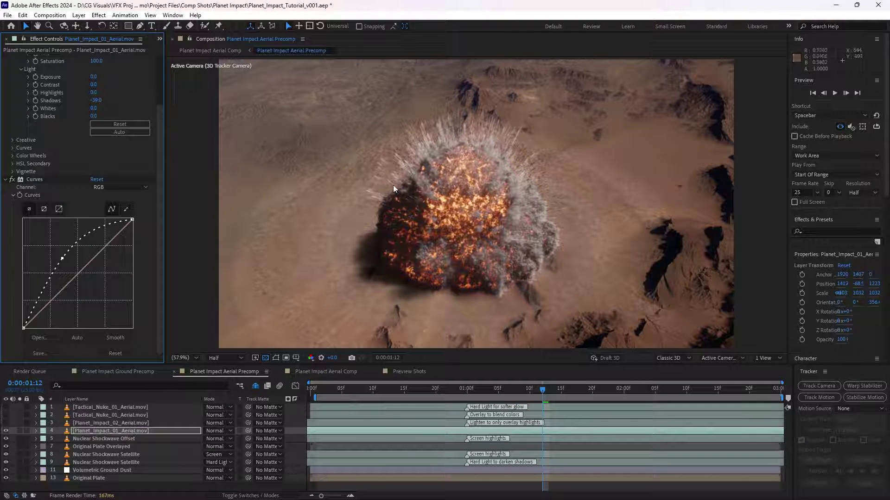
{"action": "left_click", "coordinate": [93, 424]}
{"action": "left_click_drag", "start_coordinate": [374, 391], "coordinate": [536, 393]}
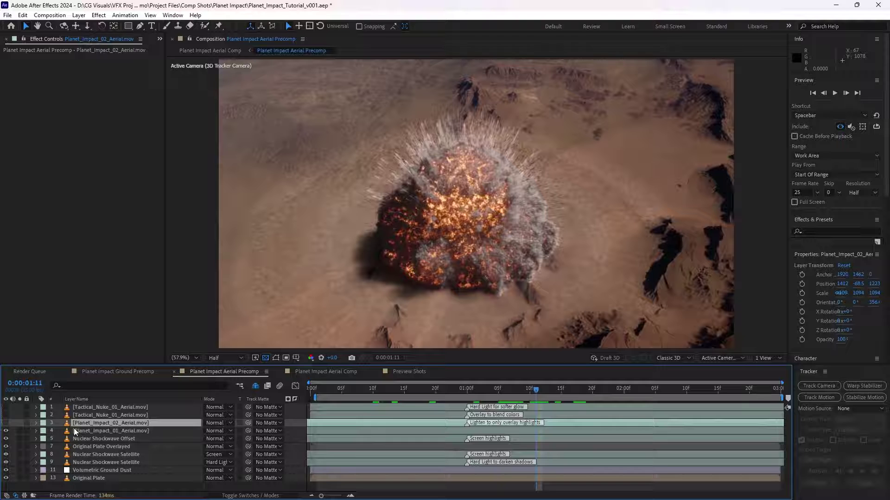
- Show Planet_Impact_02_Aerial (layer 3) in Lighten mode, compare it on/off, and scrub to 1:03
{"action": "left_click", "coordinate": [7, 424]}
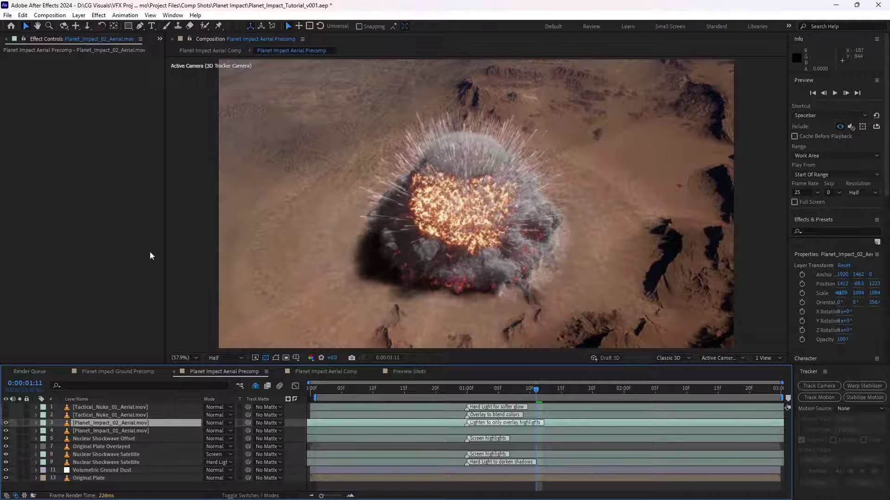
{"action": "left_click", "coordinate": [218, 423]}
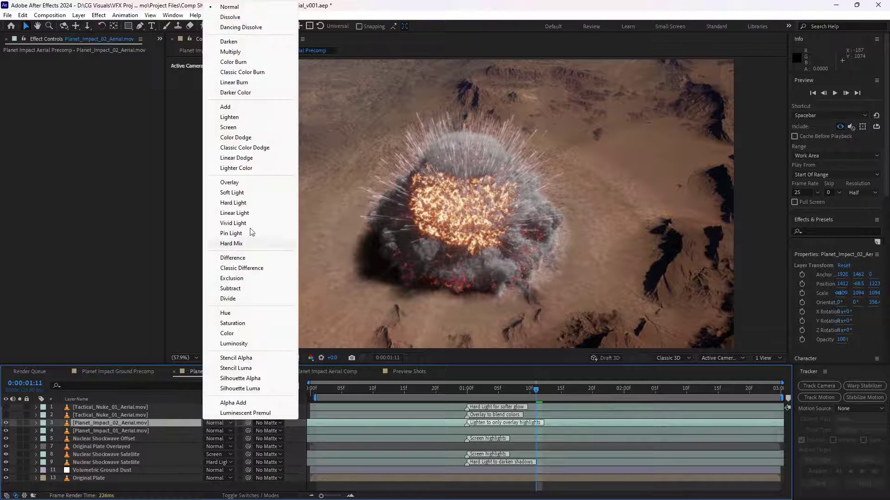
{"action": "left_click", "coordinate": [235, 119]}
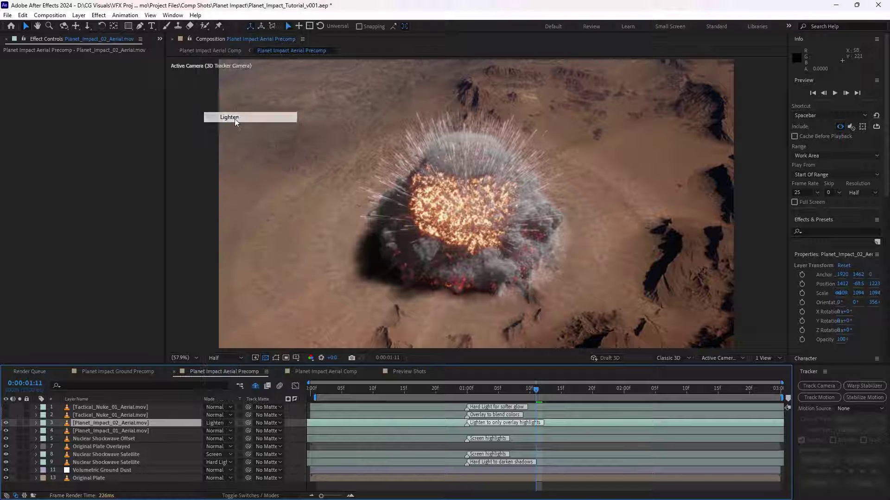
{"action": "left_click", "coordinate": [6, 423]}
{"action": "left_click", "coordinate": [6, 423]}
{"action": "left_click", "coordinate": [5, 423]}
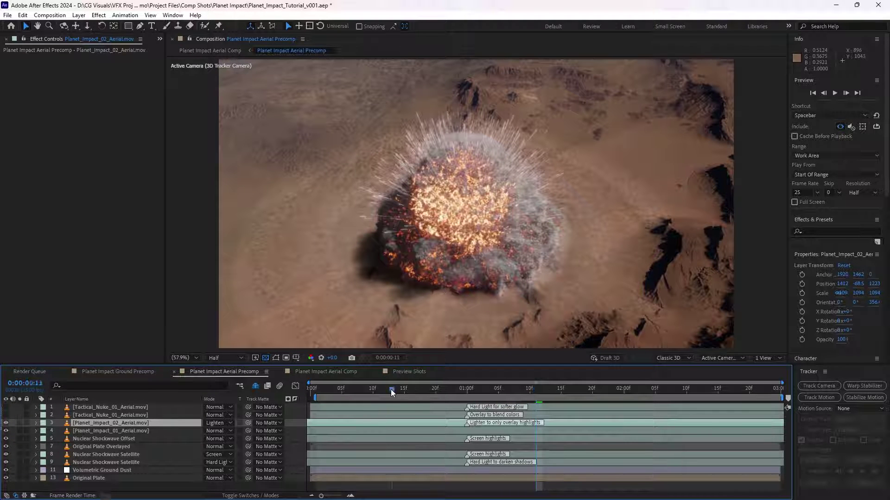
{"action": "left_click_drag", "start_coordinate": [393, 389], "coordinate": [549, 394]}
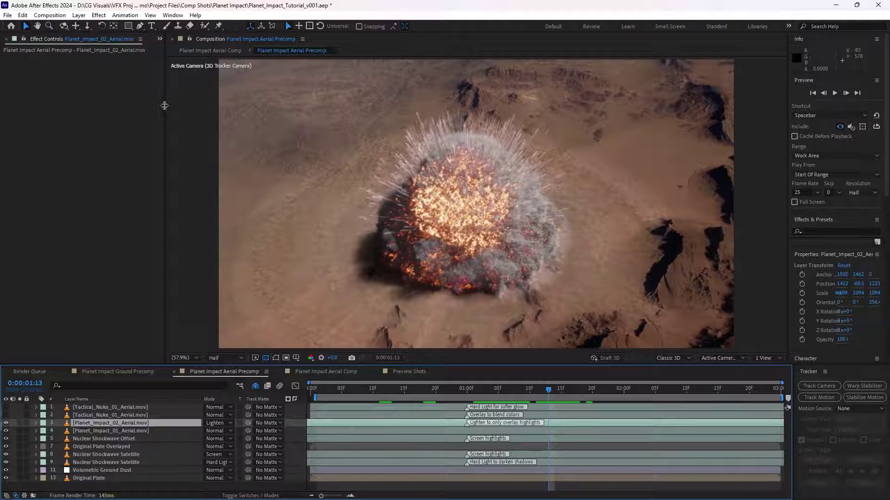
- Browse the Project panel footage and add Tactical_Nuke_01_Aerial.mov as the top layer
{"action": "left_click_drag", "start_coordinate": [164, 106], "coordinate": [220, 106]}
{"action": "left_click", "coordinate": [14, 40]}
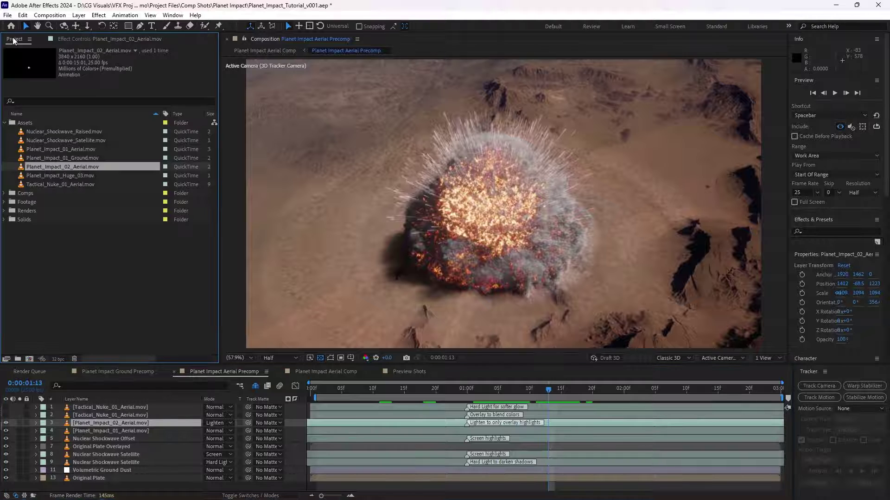
{"action": "left_click", "coordinate": [69, 132]}
{"action": "left_click", "coordinate": [49, 140]}
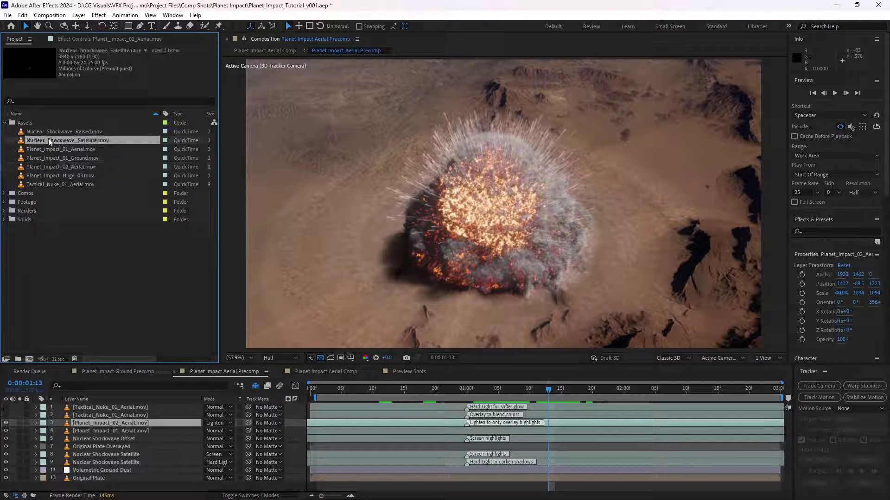
{"action": "left_click", "coordinate": [44, 132]}
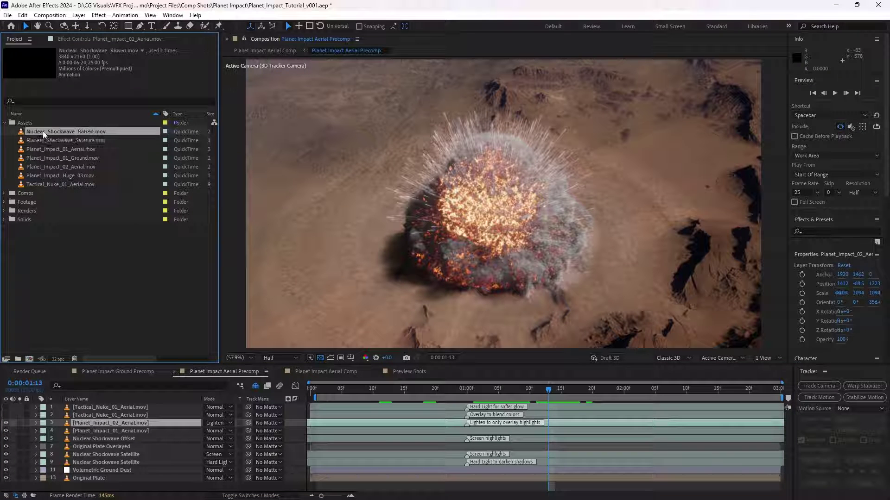
{"action": "left_click", "coordinate": [62, 139]}
{"action": "left_click", "coordinate": [59, 166]}
{"action": "left_click", "coordinate": [55, 186]}
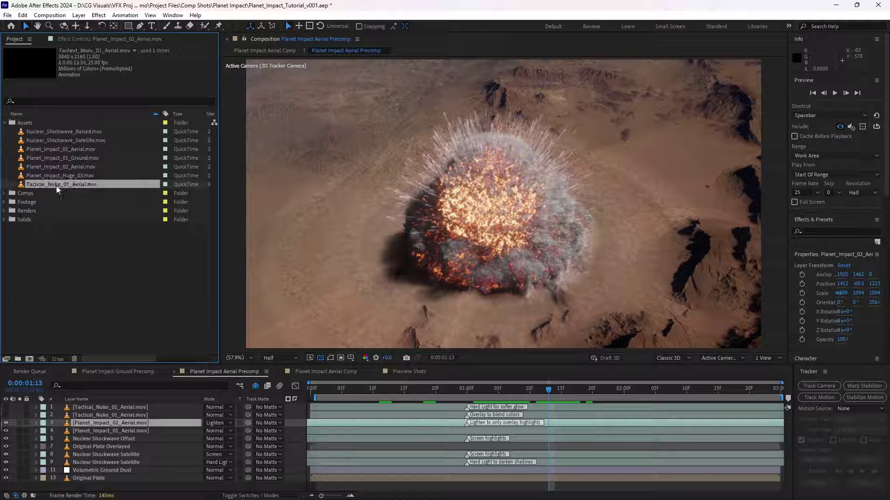
{"action": "left_click_drag", "start_coordinate": [41, 185], "coordinate": [65, 410]}
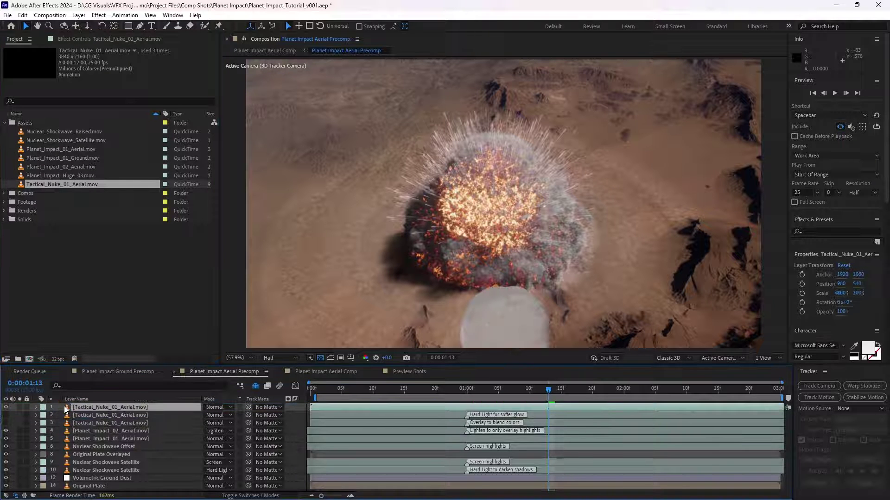
- Solo the nuke layer, scale it to 62% and position it over the explosion's centre
{"action": "left_click", "coordinate": [19, 408]}
{"action": "key", "text": "s"}
{"action": "left_click", "coordinate": [216, 415]}
{"action": "type", "text": "62"}
{"action": "key", "text": "Return"}
{"action": "left_click", "coordinate": [320, 358]}
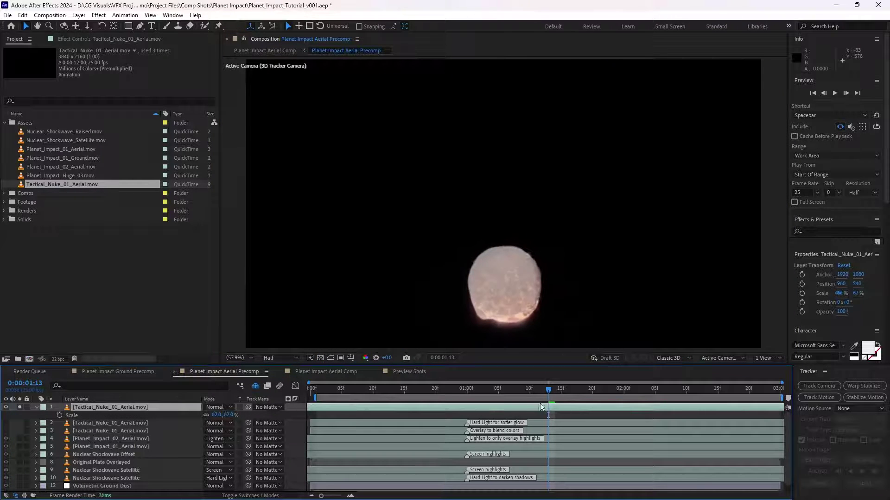
{"action": "left_click_drag", "start_coordinate": [500, 264], "coordinate": [498, 186]}
{"action": "mouse_move", "coordinate": [558, 412]}
{"action": "left_mouse_down"}
{"action": "mouse_move", "coordinate": [520, 411]}
{"action": "mouse_move", "coordinate": [569, 412]}
{"action": "mouse_move", "coordinate": [523, 412]}
{"action": "mouse_move", "coordinate": [565, 410]}
{"action": "mouse_move", "coordinate": [533, 408]}
{"action": "mouse_move", "coordinate": [546, 409]}
{"action": "left_mouse_up"}
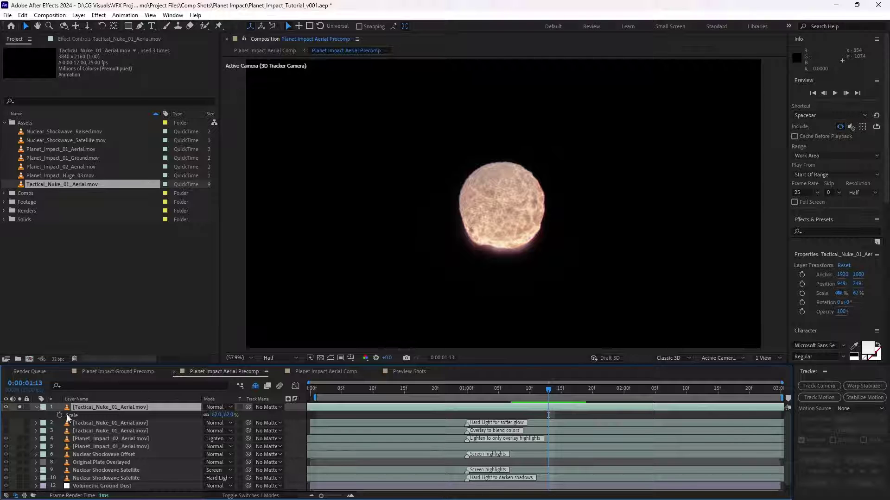
{"action": "left_click_drag", "start_coordinate": [510, 230], "coordinate": [498, 237]}
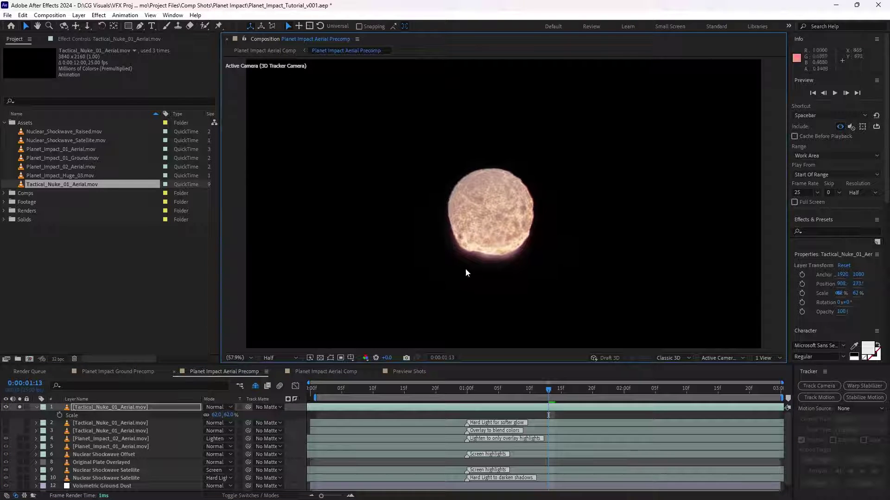
- Unsolo the layers and scrub through the full composite around the impact
{"action": "left_click", "coordinate": [20, 431]}
{"action": "left_click", "coordinate": [20, 407]}
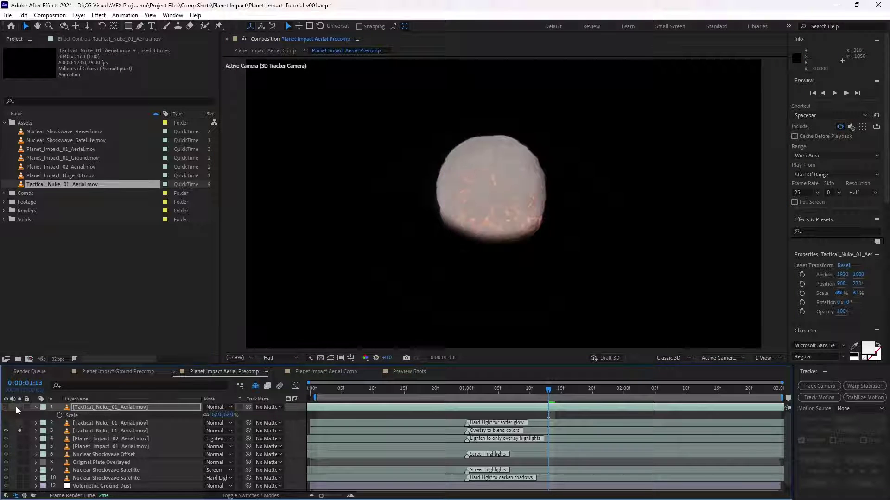
{"action": "left_click_drag", "start_coordinate": [335, 388], "coordinate": [518, 390]}
{"action": "left_click", "coordinate": [20, 430]}
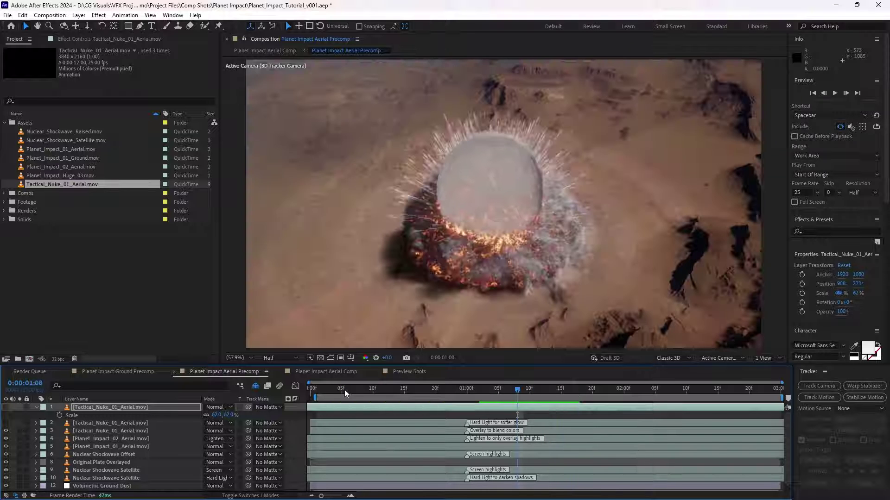
{"action": "left_click_drag", "start_coordinate": [339, 390], "coordinate": [518, 403]}
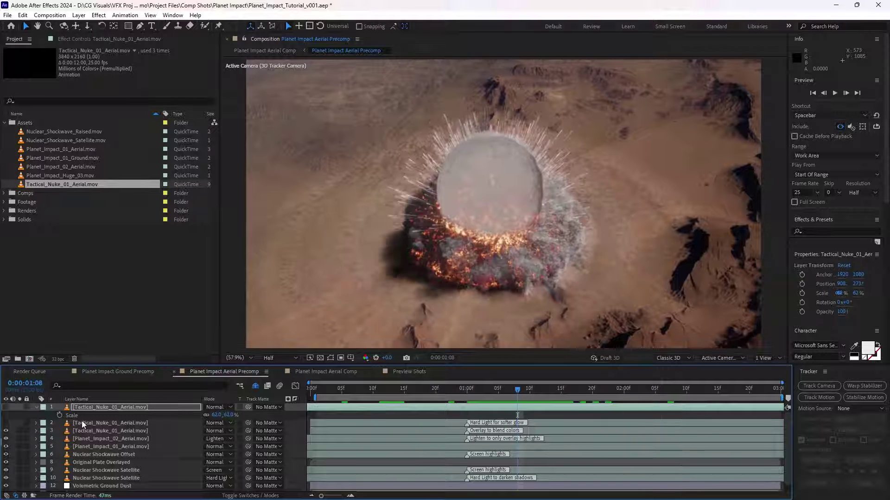
- Set Tactical_Nuke_01_Aerial layer 3 to Overlay at 1:03 and toggle it to compare
{"action": "left_click", "coordinate": [87, 431]}
{"action": "right_click", "coordinate": [70, 432]}
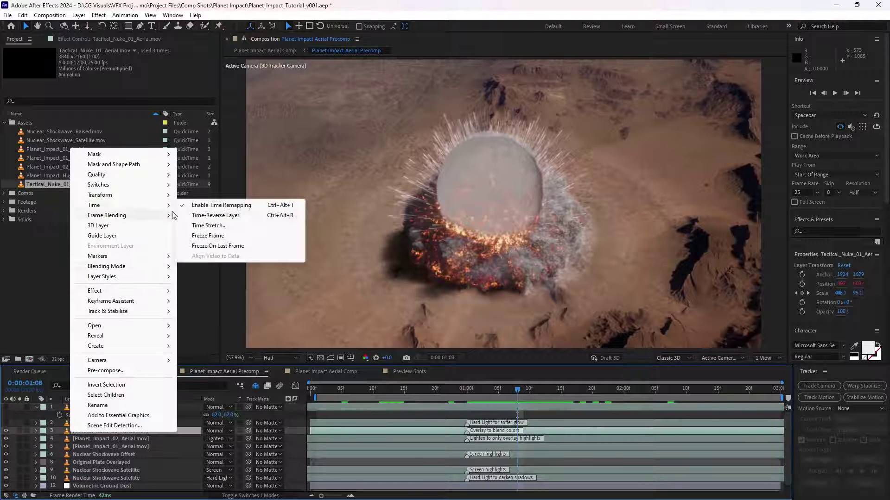
{"action": "left_click", "coordinate": [85, 432]}
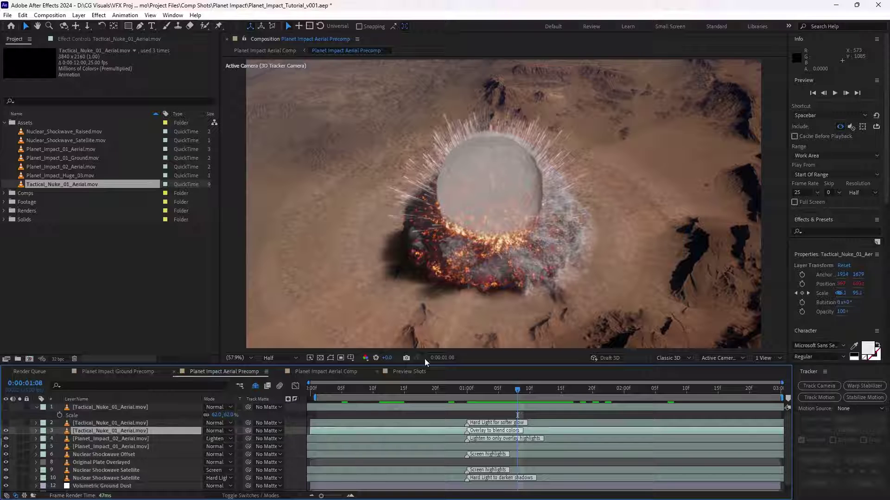
{"action": "mouse_move", "coordinate": [504, 396]}
{"action": "left_mouse_down"}
{"action": "mouse_move", "coordinate": [623, 391]}
{"action": "mouse_move", "coordinate": [488, 396]}
{"action": "left_mouse_up"}
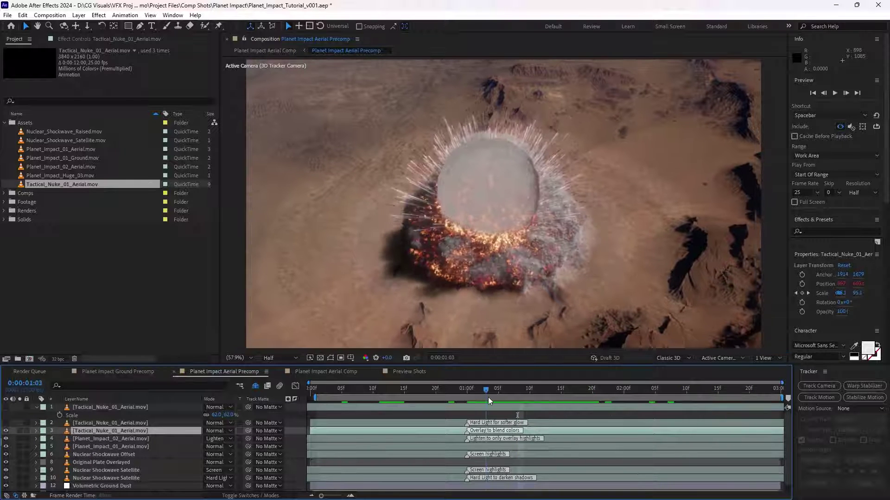
{"action": "left_click", "coordinate": [209, 432]}
{"action": "left_click", "coordinate": [231, 192]}
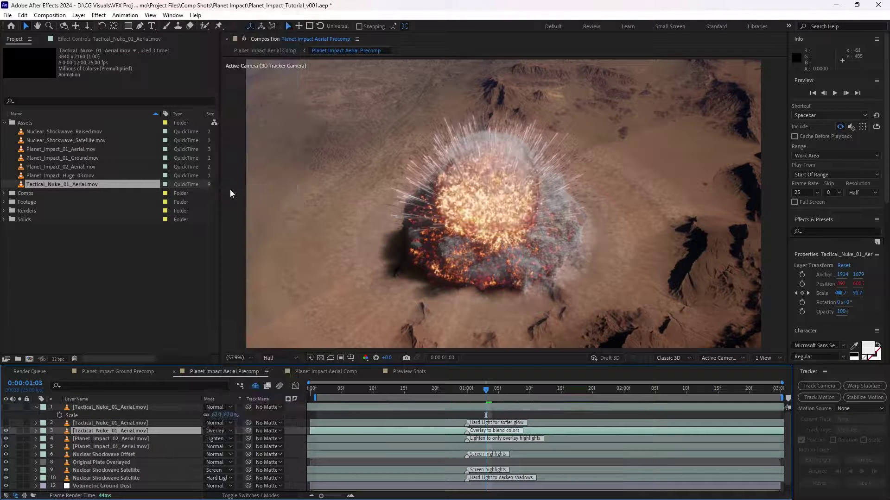
{"action": "left_click", "coordinate": [6, 430]}
{"action": "left_click", "coordinate": [6, 431]}
{"action": "left_click", "coordinate": [6, 431]}
{"action": "left_click", "coordinate": [6, 430]}
{"action": "left_click", "coordinate": [6, 430]}
{"action": "left_click", "coordinate": [6, 431]}
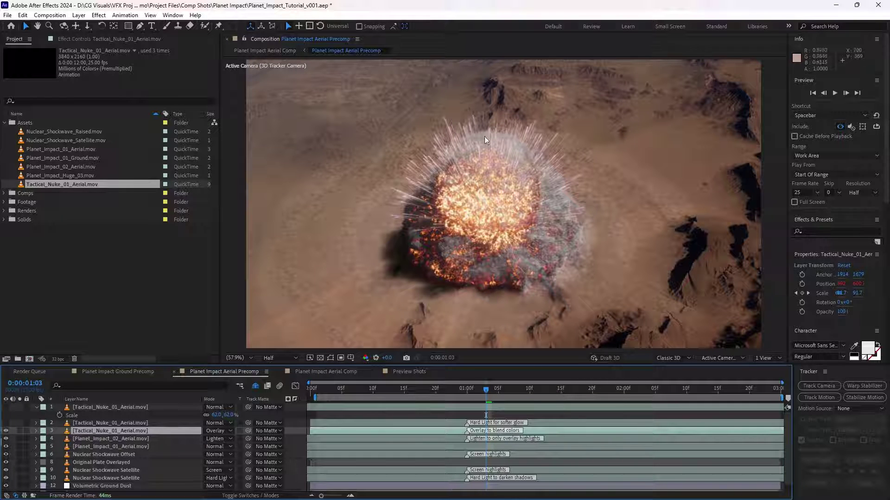
- Inspect layer 2's Gaussian Blur and Curves effects and blend the duplicate in Hard Light
{"action": "left_click", "coordinate": [95, 421]}
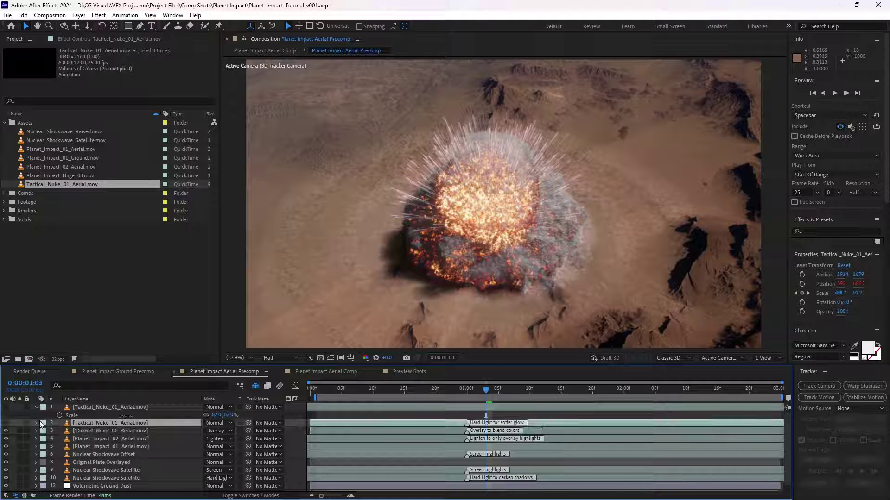
{"action": "key", "text": "F3"}
{"action": "left_click", "coordinate": [7, 423]}
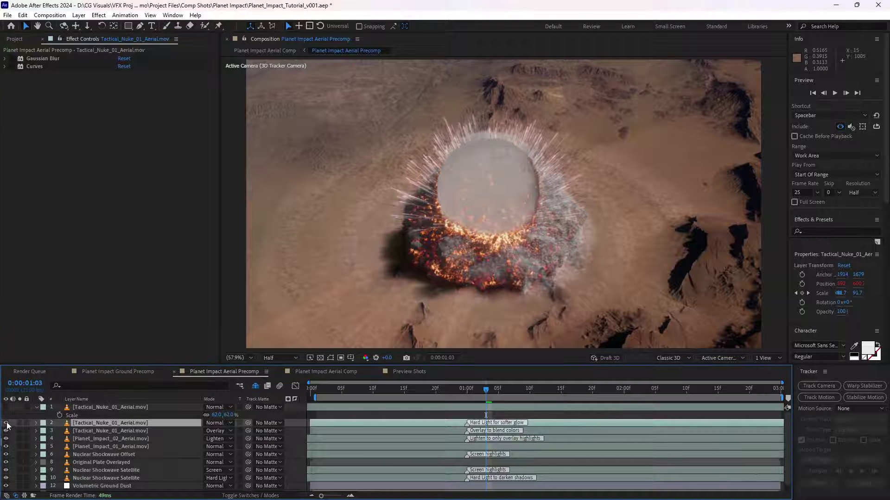
{"action": "left_click", "coordinate": [6, 59]}
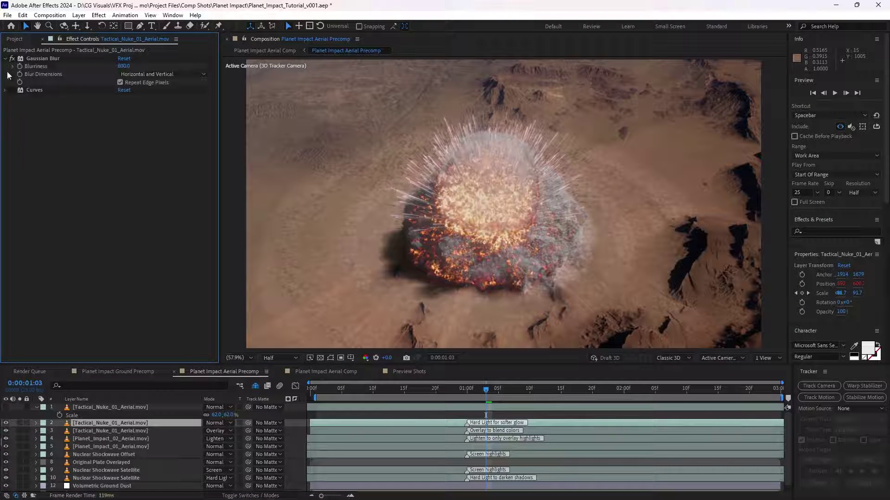
{"action": "left_click", "coordinate": [6, 90]}
{"action": "left_click", "coordinate": [13, 91]}
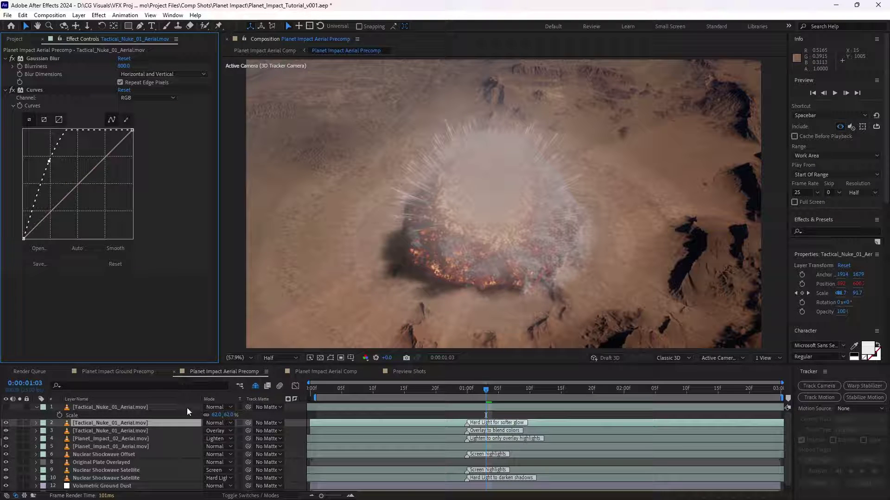
{"action": "left_click", "coordinate": [219, 424]}
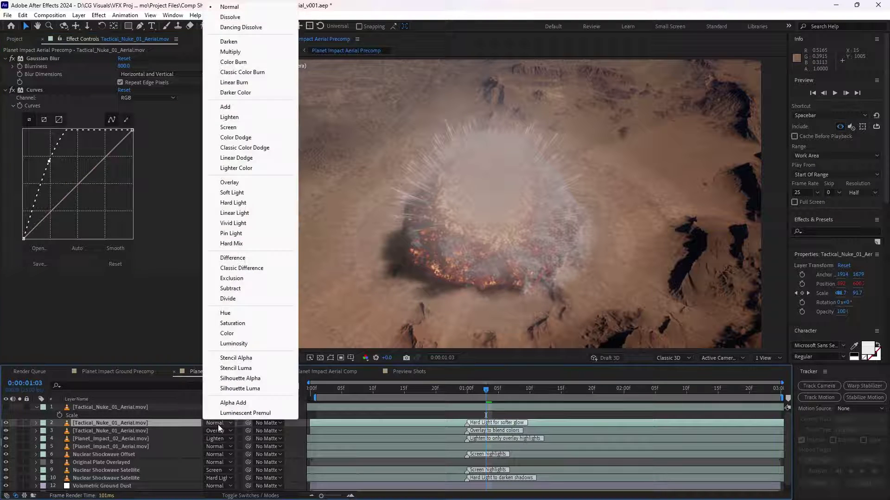
{"action": "left_click", "coordinate": [233, 204]}
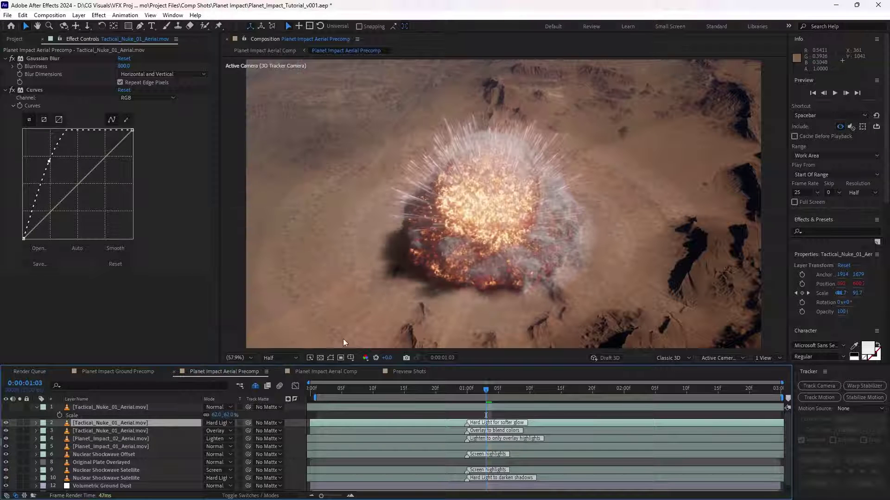
{"action": "left_click", "coordinate": [6, 423]}
{"action": "left_click", "coordinate": [6, 423]}
- Delete the extra Normal-mode copy on top and scrub through the explosion frames
{"action": "left_click", "coordinate": [87, 408]}
{"action": "key", "text": "Delete"}
{"action": "left_click", "coordinate": [94, 407]}
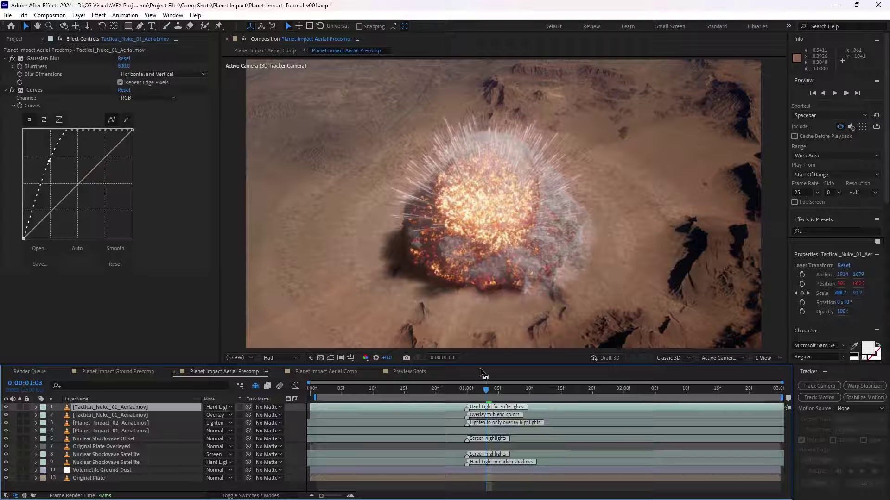
{"action": "left_click_drag", "start_coordinate": [476, 391], "coordinate": [566, 399]}
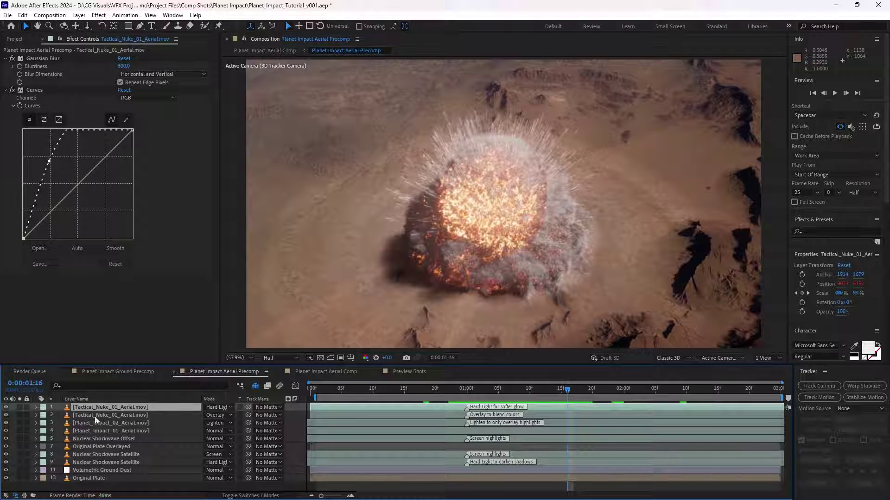
- Preview Planet Impact Aerial Comp, then set Half resolution, Fit magnification and return to 0:00:00:24
{"action": "left_click", "coordinate": [322, 370]}
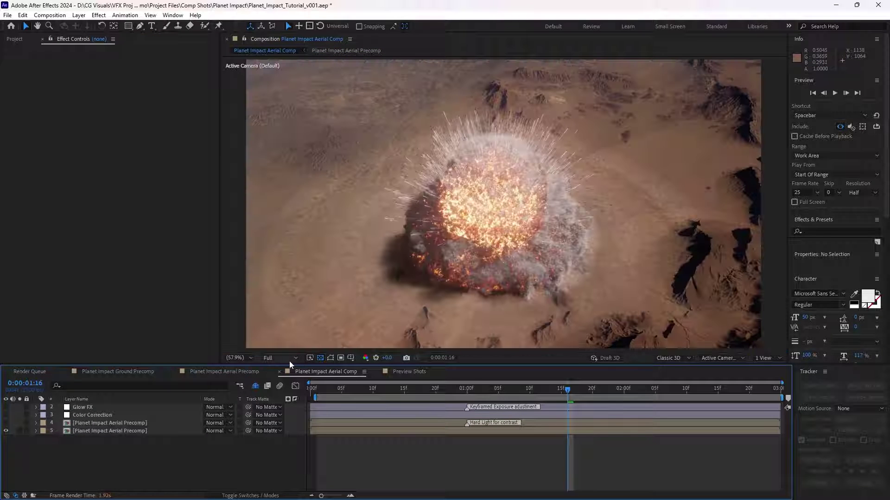
{"action": "left_click", "coordinate": [289, 359]}
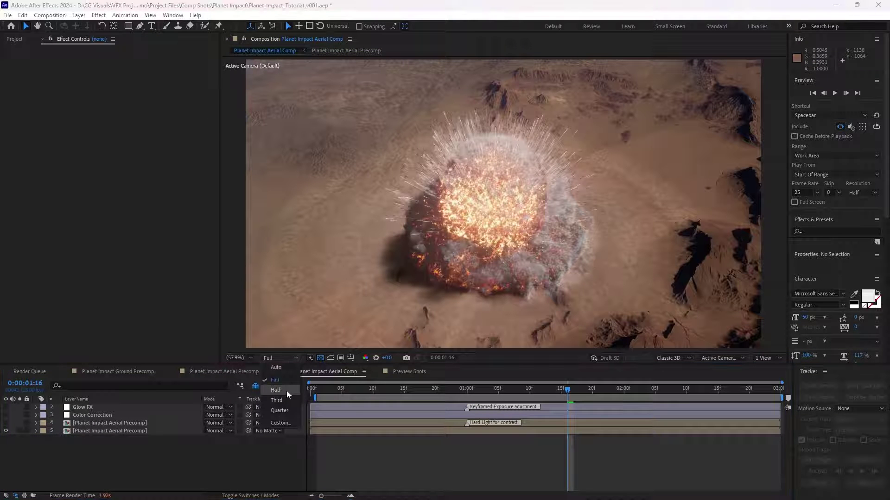
{"action": "left_click", "coordinate": [271, 381]}
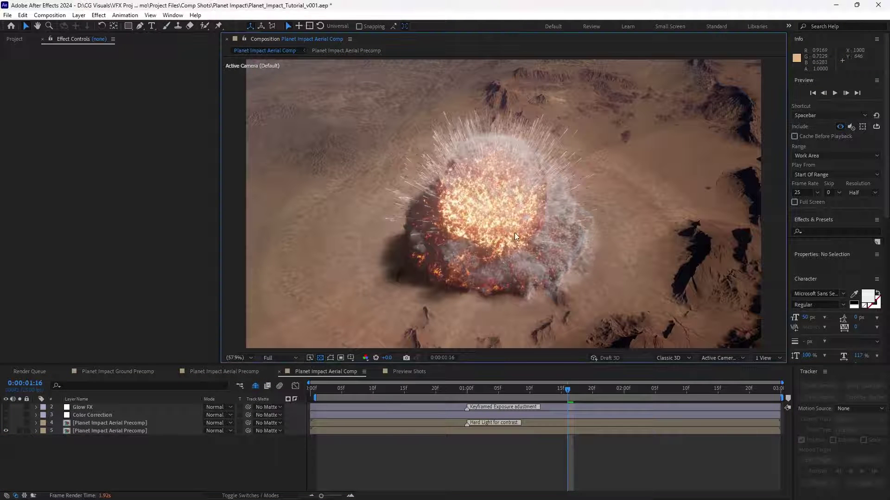
{"action": "key", "text": "slash"}
{"action": "key", "text": "space"}
{"action": "key", "text": "space"}
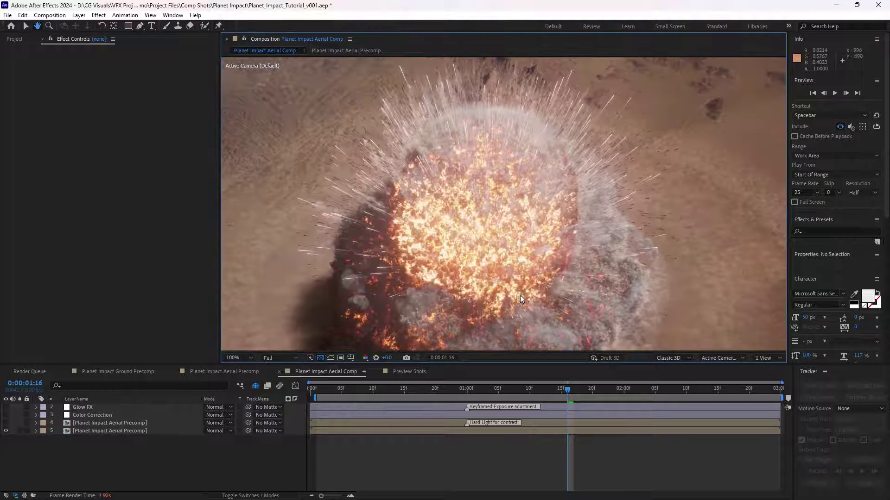
{"action": "left_click", "coordinate": [286, 358]}
{"action": "left_click", "coordinate": [279, 391]}
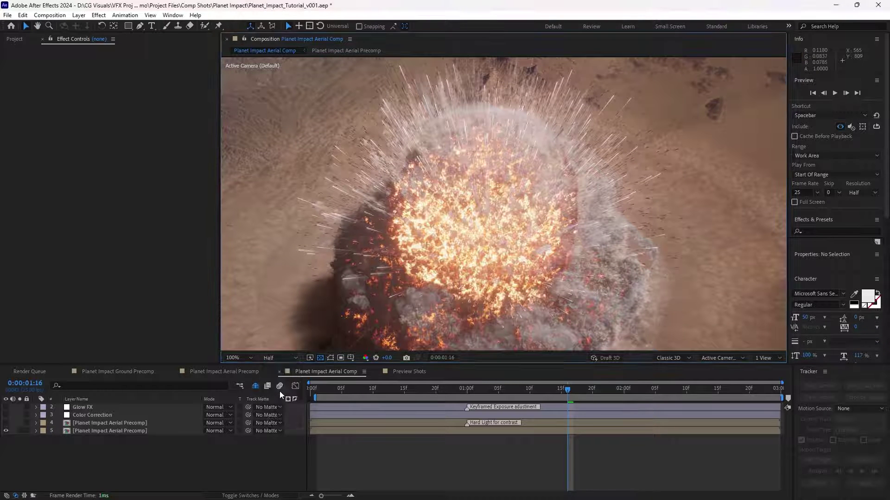
{"action": "left_click", "coordinate": [245, 359]}
{"action": "left_click", "coordinate": [246, 193]}
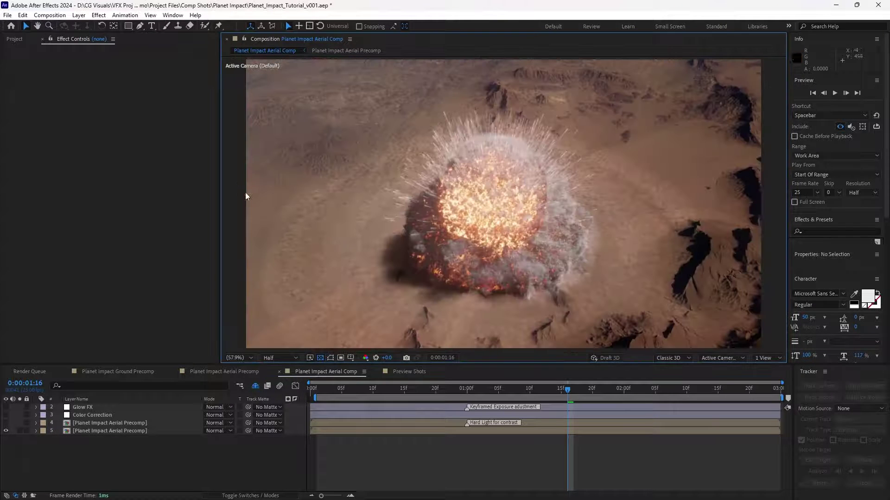
{"action": "left_click_drag", "start_coordinate": [451, 388], "coordinate": [461, 388]}
- In the Aerial Precomp, delete the Curves effect from the Original Plate layer
{"action": "left_click", "coordinate": [225, 372]}
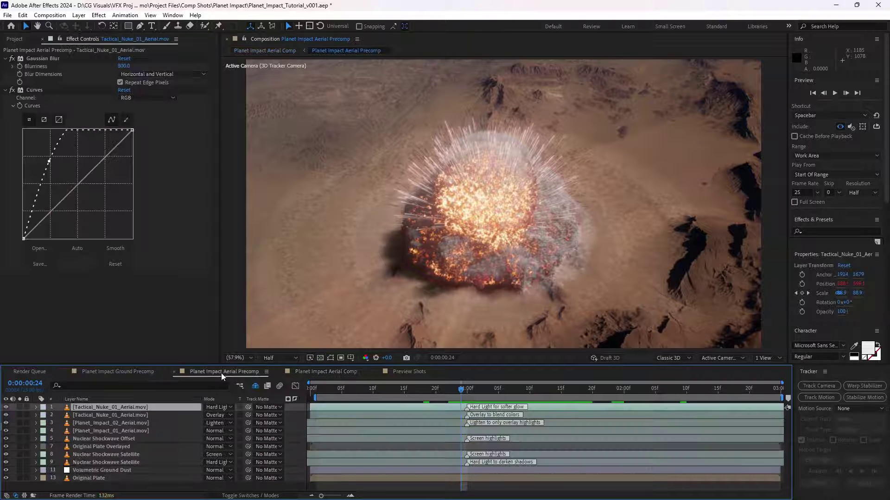
{"action": "left_click", "coordinate": [77, 478]}
{"action": "key", "text": "Page_Down"}
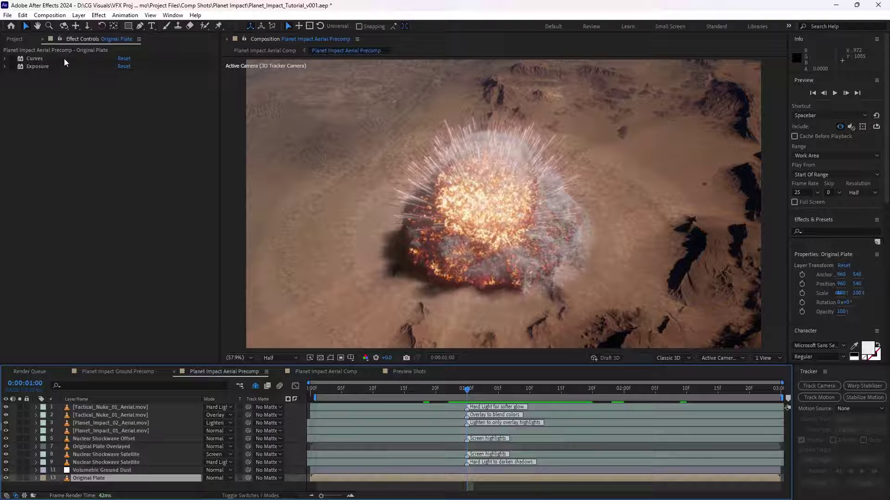
{"action": "left_click", "coordinate": [5, 66]}
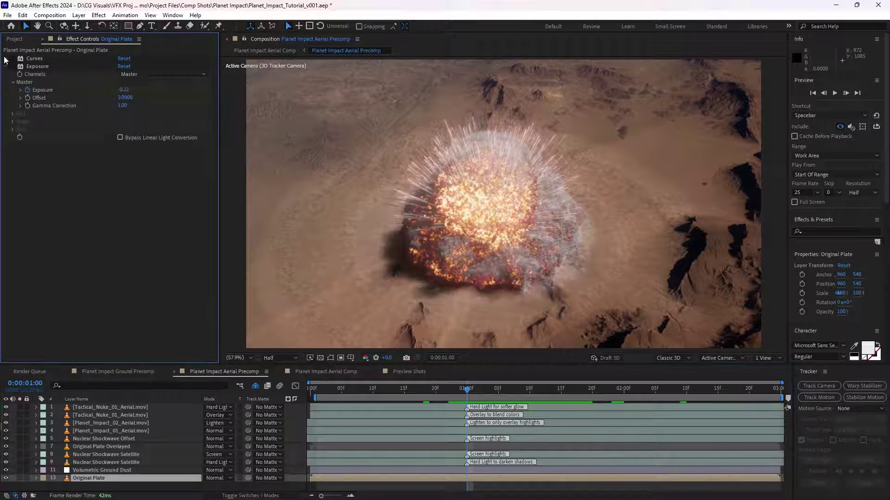
{"action": "left_click", "coordinate": [5, 58]}
{"action": "left_click", "coordinate": [28, 58]}
{"action": "key", "text": "Delete"}
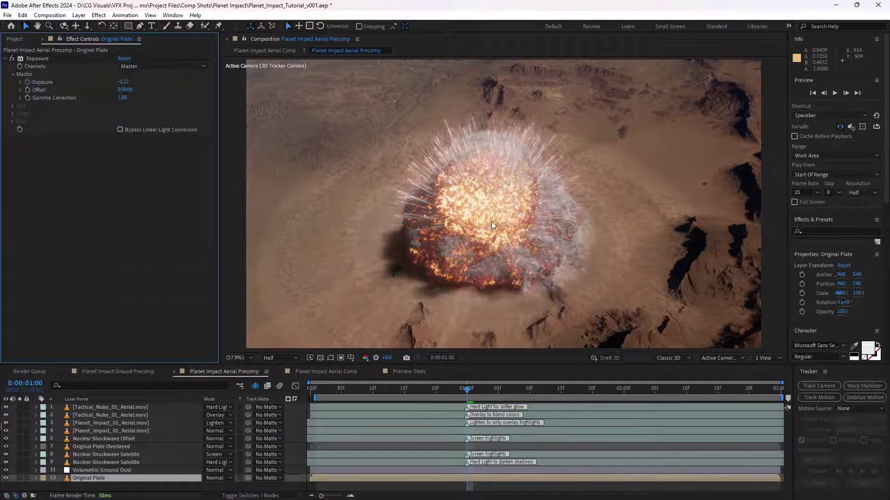
- Compare the plate with Exposure off and on, then preview the opening frames
{"action": "left_click", "coordinate": [325, 388]}
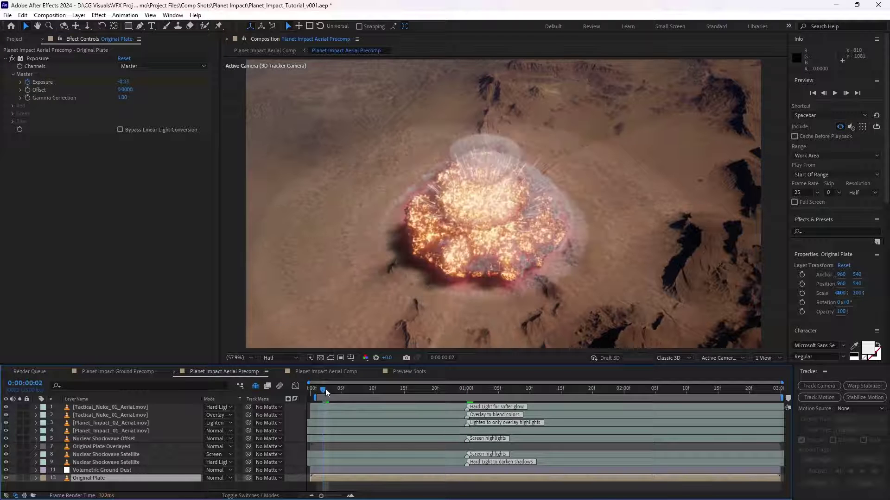
{"action": "left_click", "coordinate": [12, 59]}
{"action": "left_click", "coordinate": [12, 59]}
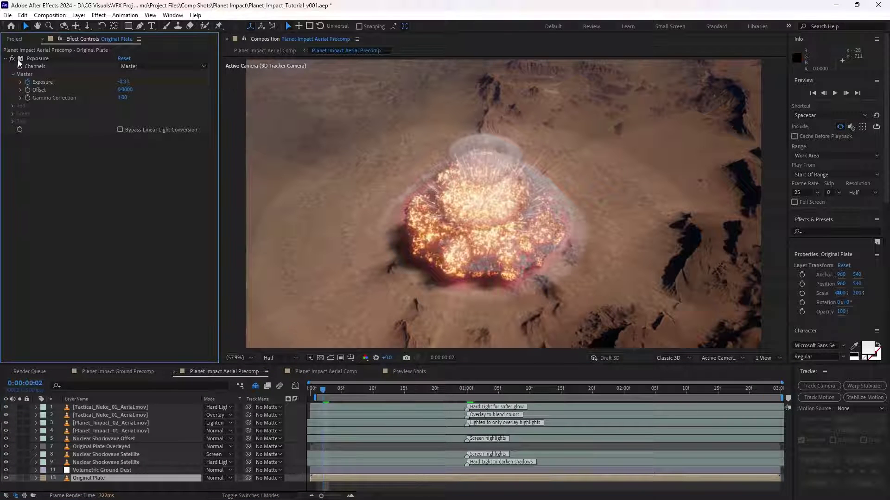
{"action": "left_click_drag", "start_coordinate": [334, 386], "coordinate": [382, 393]}
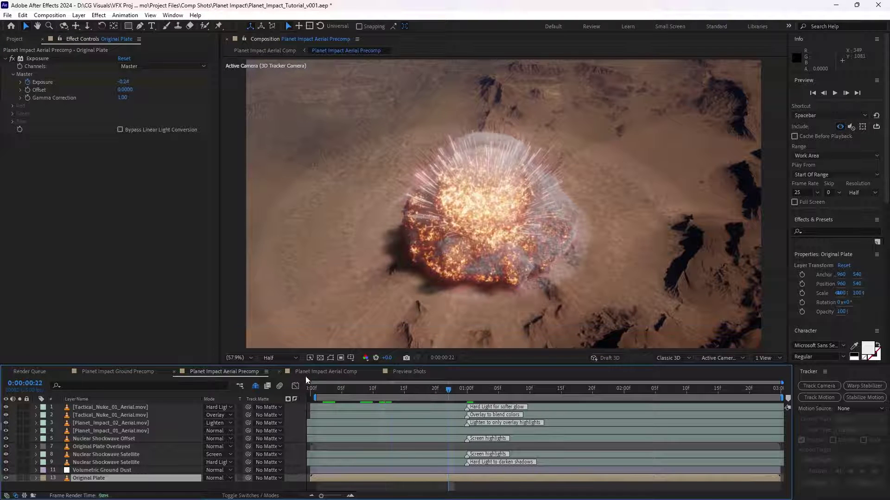
{"action": "key", "text": "space"}
- Select the Tint-and-blur Aerial Precomp copy and review the explosion around one second
{"action": "left_click", "coordinate": [325, 372]}
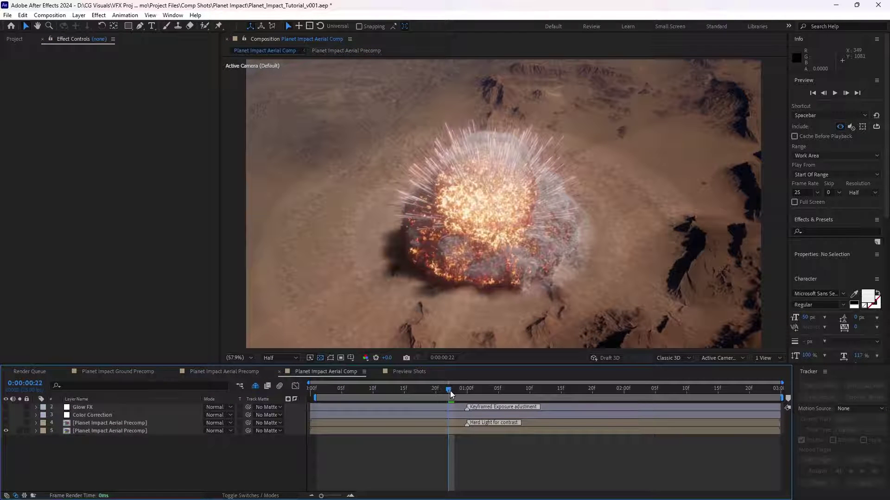
{"action": "left_click", "coordinate": [93, 431]}
{"action": "left_click", "coordinate": [111, 423]}
{"action": "left_click_drag", "start_coordinate": [467, 391], "coordinate": [512, 396]}
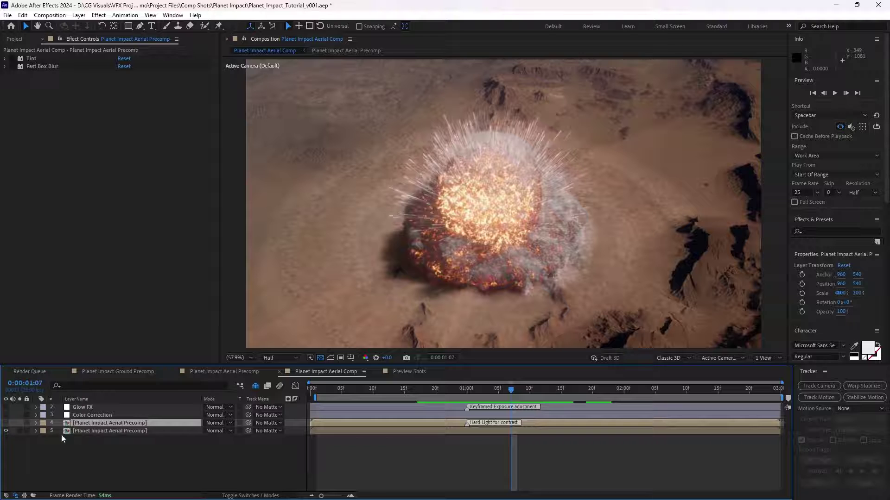
{"action": "left_click", "coordinate": [101, 430]}
{"action": "left_click", "coordinate": [94, 424]}
- Make the tinted precomp visible and enable Fast Box Blur with radius about 138
{"action": "left_click", "coordinate": [12, 58]}
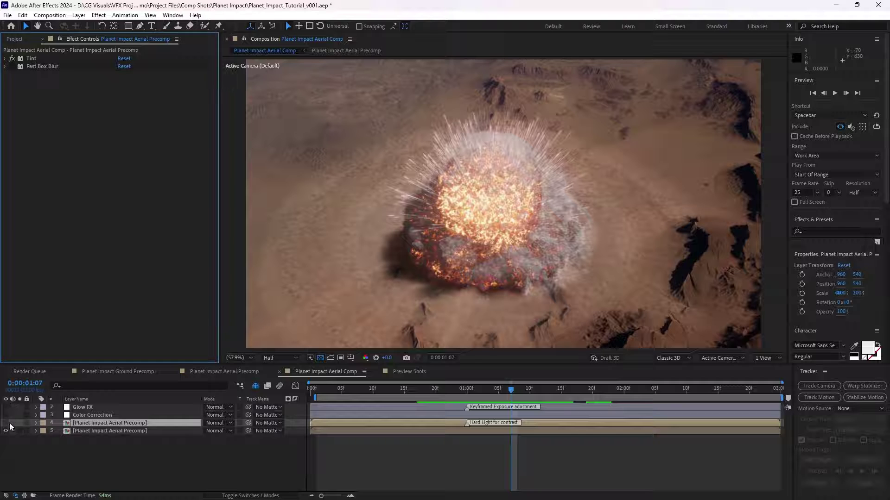
{"action": "left_click", "coordinate": [6, 423]}
{"action": "left_click", "coordinate": [12, 67]}
{"action": "left_click", "coordinate": [5, 67]}
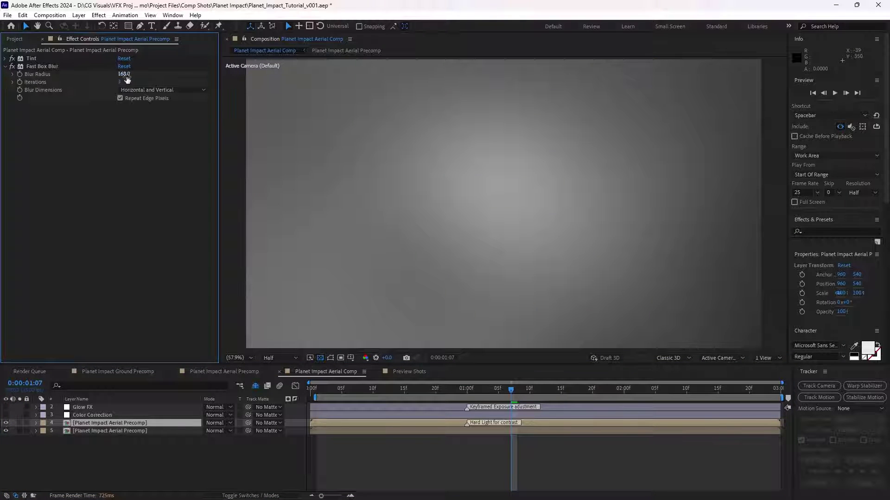
{"action": "mouse_move", "coordinate": [127, 76]}
{"action": "left_mouse_down"}
{"action": "mouse_move", "coordinate": [98, 76]}
{"action": "mouse_move", "coordinate": [119, 81]}
{"action": "left_mouse_up"}
- Set the blur layer to Soft Light and compare it hidden and shown
{"action": "left_click", "coordinate": [218, 423]}
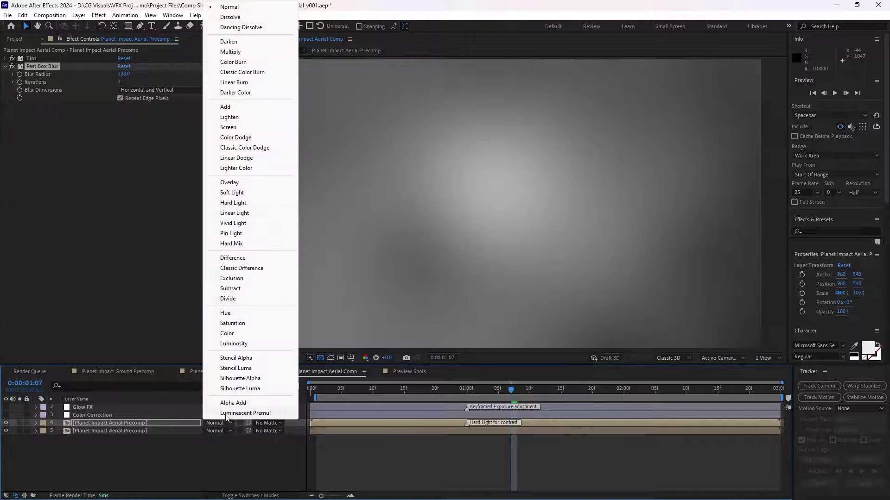
{"action": "left_click", "coordinate": [228, 196]}
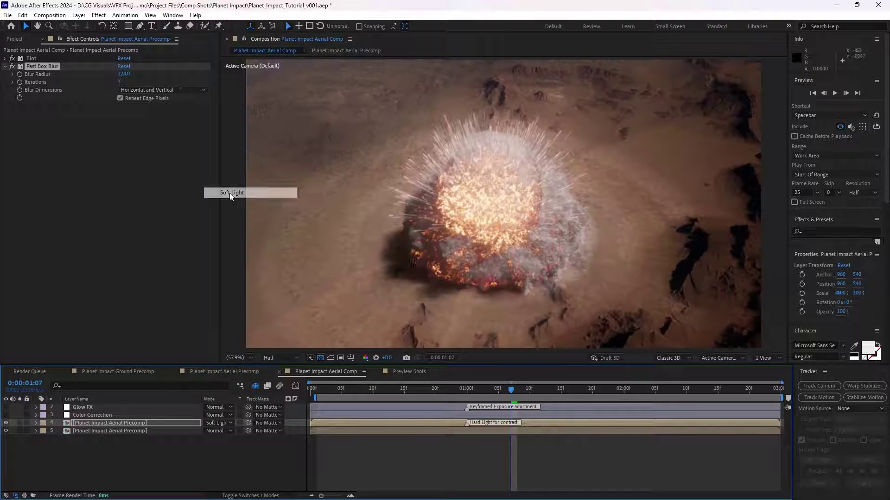
{"action": "left_click", "coordinate": [6, 424]}
{"action": "left_click", "coordinate": [6, 423]}
{"action": "left_click", "coordinate": [6, 423]}
{"action": "left_click", "coordinate": [6, 424]}
- Switch the blur layer to Hard Light and compare it on and off, leaving it visible
{"action": "left_click", "coordinate": [218, 424]}
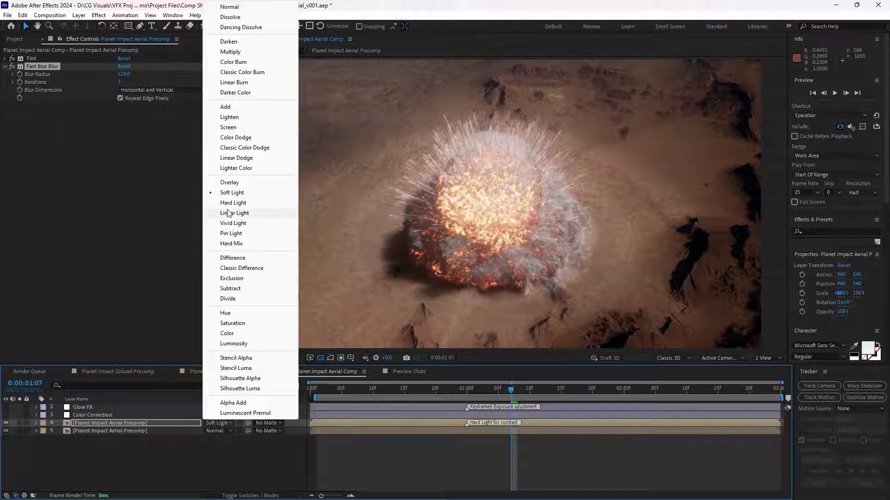
{"action": "left_click", "coordinate": [229, 203]}
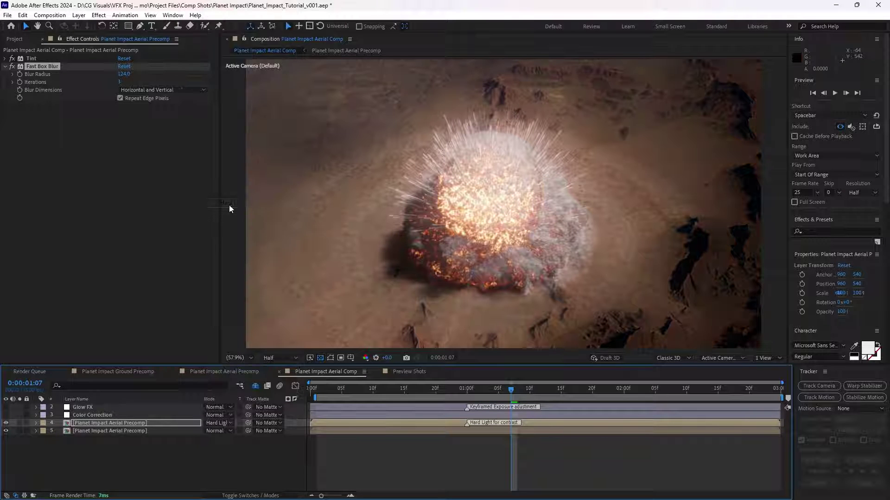
{"action": "left_click", "coordinate": [6, 423]}
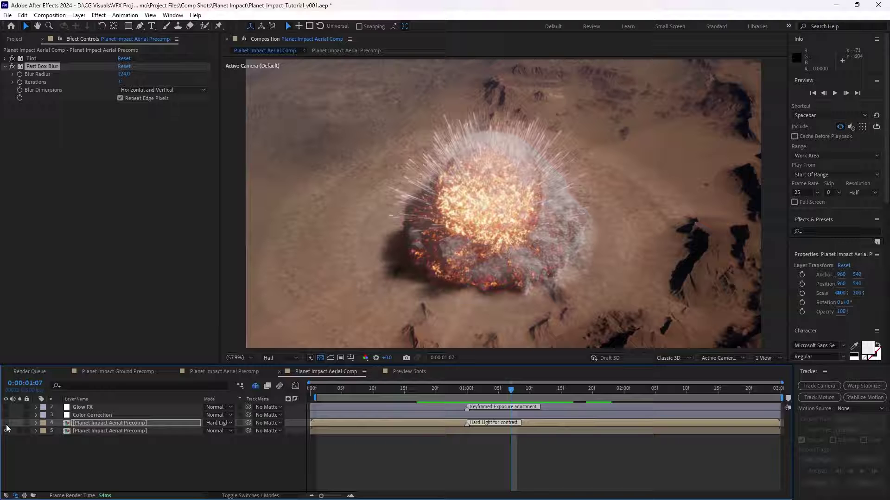
{"action": "left_click", "coordinate": [6, 424]}
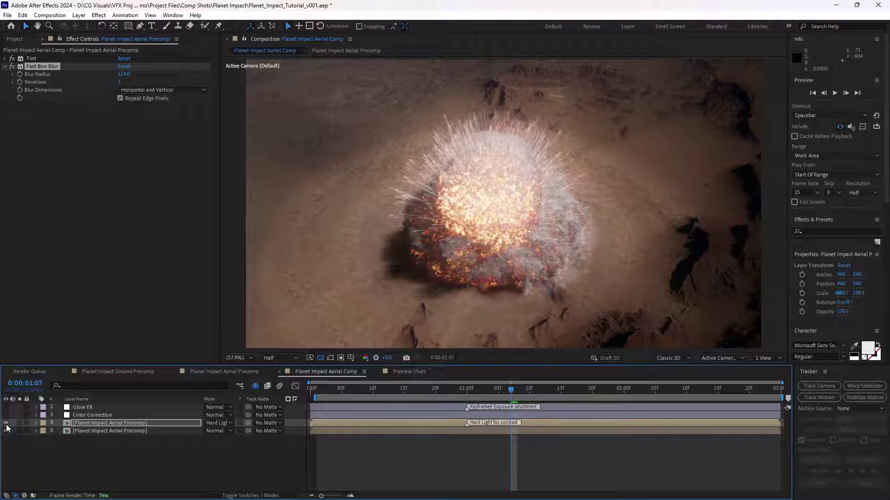
{"action": "left_click", "coordinate": [6, 423]}
{"action": "left_click", "coordinate": [6, 423]}
{"action": "left_click", "coordinate": [6, 424]}
{"action": "left_click", "coordinate": [6, 424]}
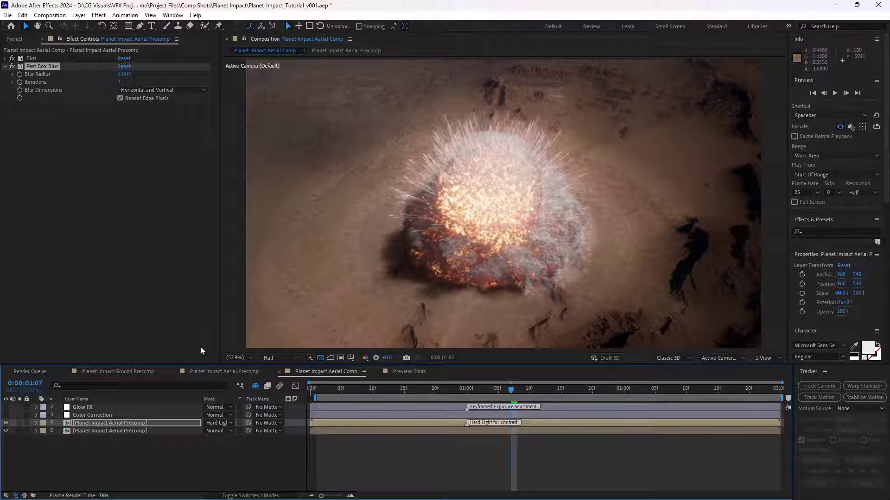
- Turn on the Color Correction layer's Lumetri Color and compare the vignette on and off
{"action": "left_click", "coordinate": [83, 415]}
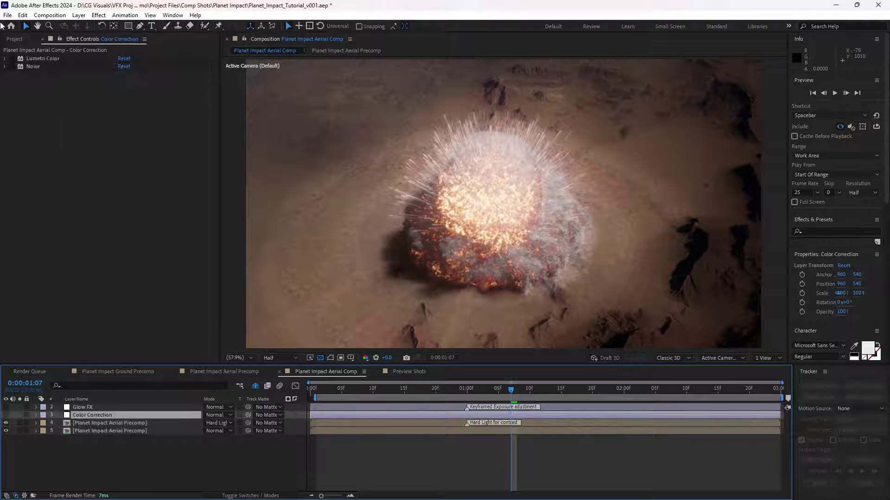
{"action": "left_click", "coordinate": [5, 59]}
{"action": "left_click", "coordinate": [11, 59]}
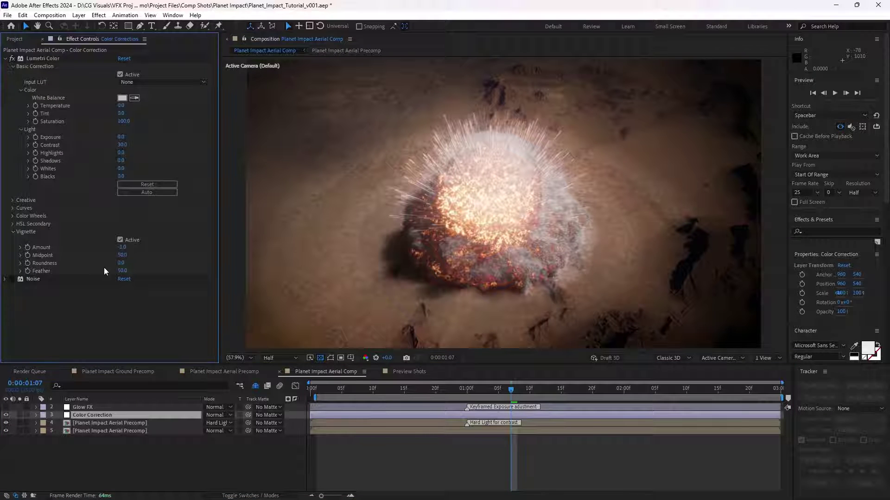
{"action": "left_click", "coordinate": [119, 240]}
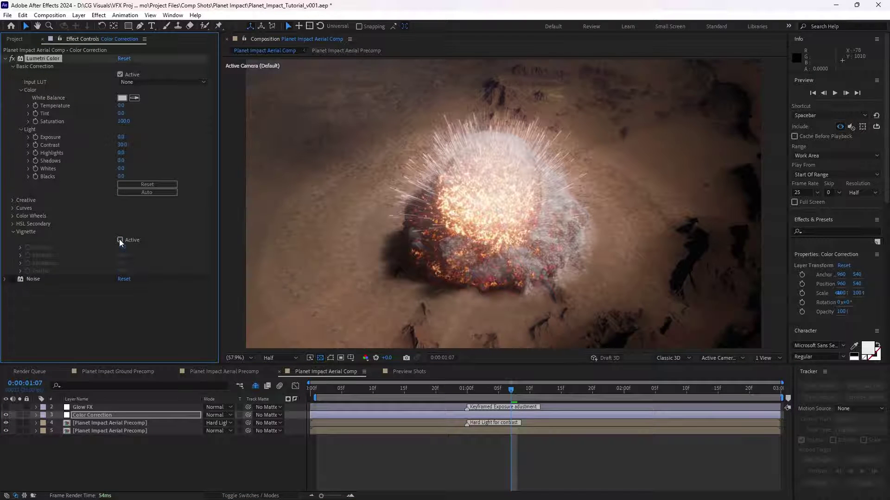
{"action": "left_click", "coordinate": [120, 240]}
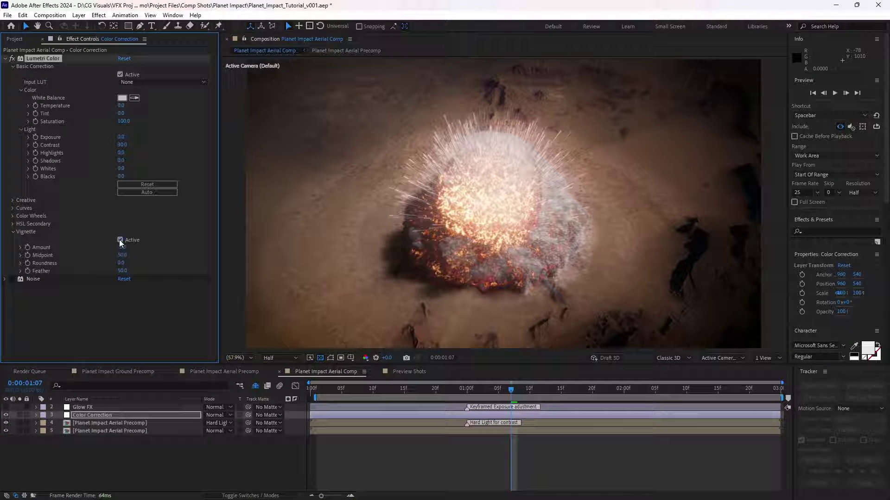
{"action": "left_click", "coordinate": [120, 241]}
{"action": "left_click", "coordinate": [120, 241]}
{"action": "left_click", "coordinate": [120, 241]}
{"action": "left_click", "coordinate": [120, 241]}
- Compare Lumetri Contrast at 0, then set it back to 30
{"action": "left_click", "coordinate": [125, 145]}
{"action": "type", "text": "0"}
{"action": "key", "text": "Return"}
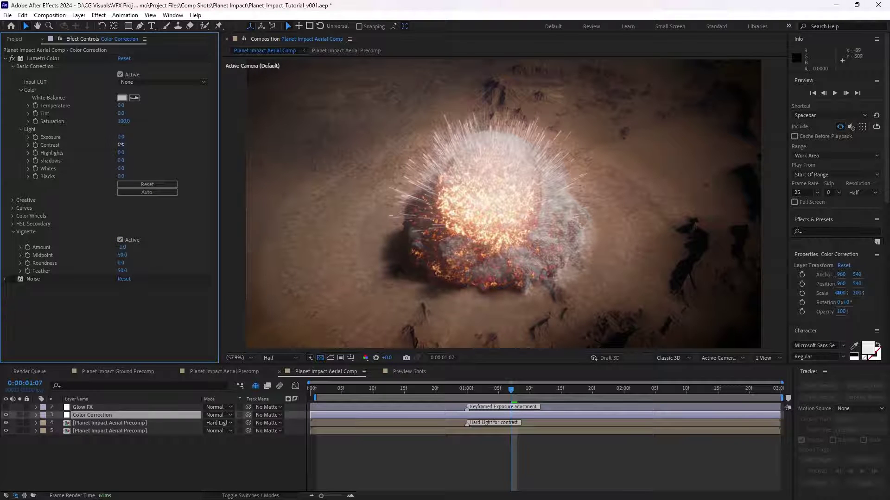
{"action": "left_click", "coordinate": [132, 144]}
{"action": "type", "text": "3"}
- Enable the 5% Noise grain and set the viewer resolution to Full
{"action": "left_click", "coordinate": [6, 280]}
{"action": "left_click", "coordinate": [32, 279]}
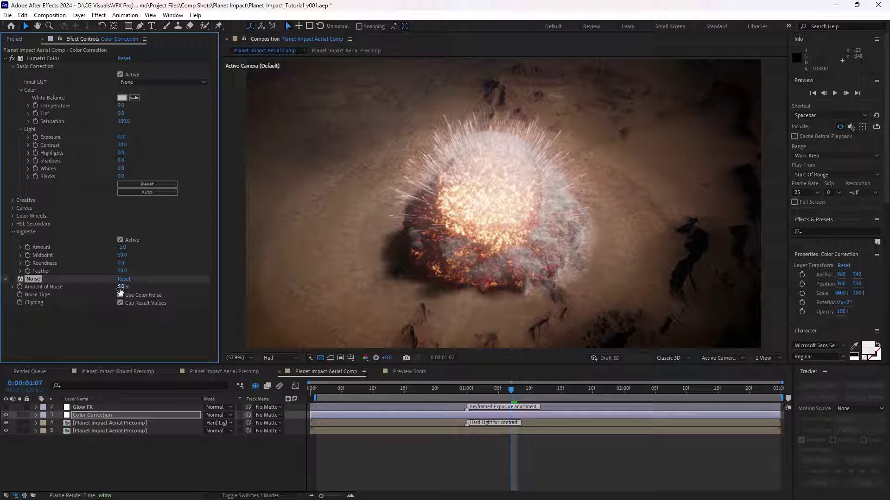
{"action": "left_click", "coordinate": [12, 279]}
{"action": "left_click", "coordinate": [277, 360]}
{"action": "left_click", "coordinate": [278, 371]}
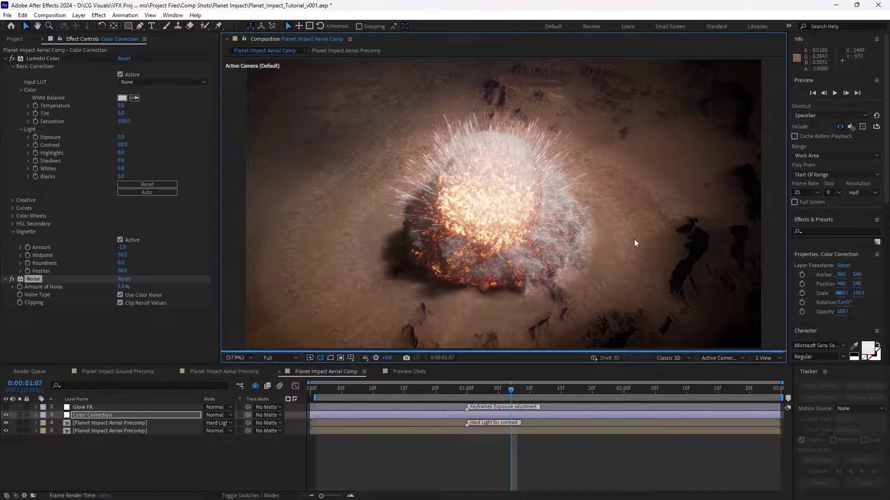
- Inspect the grain magnified over the desert and explosion, comparing it off and on, then fit the view
{"action": "scroll", "coordinate": [641, 243], "scroll_direction": "up", "scroll_amount": 4}
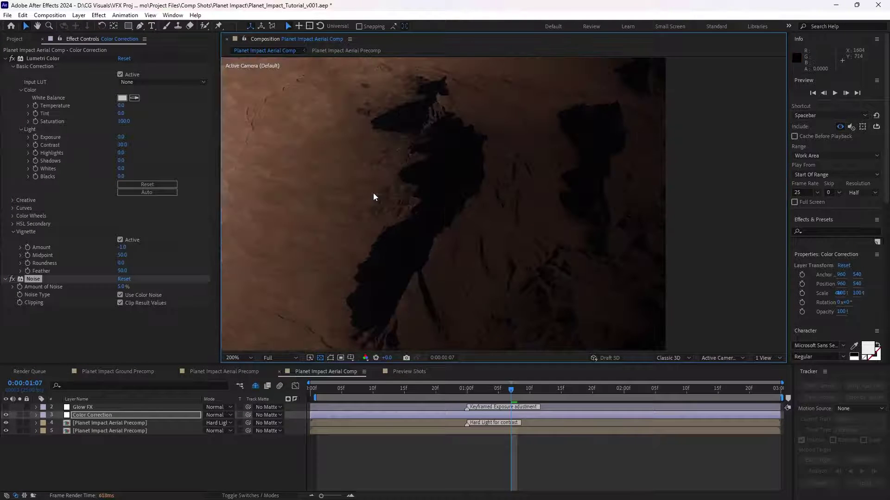
{"action": "left_click_drag", "start_coordinate": [374, 193], "coordinate": [562, 185]}
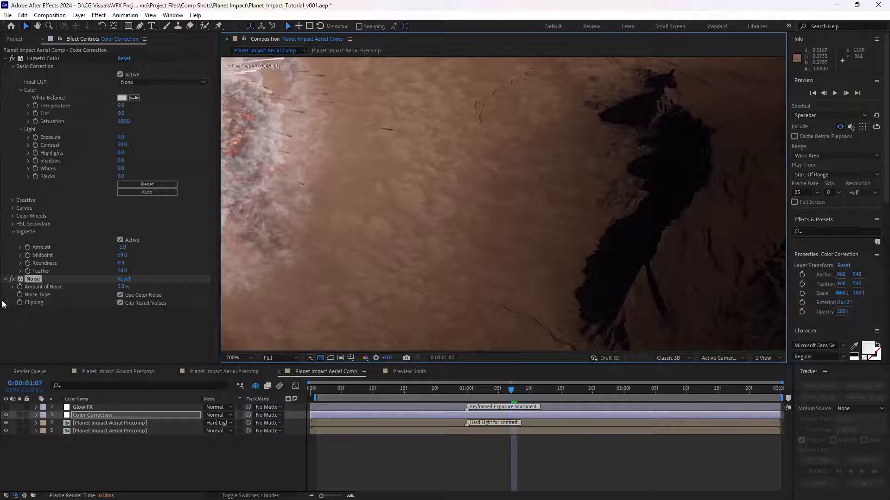
{"action": "left_click", "coordinate": [12, 279]}
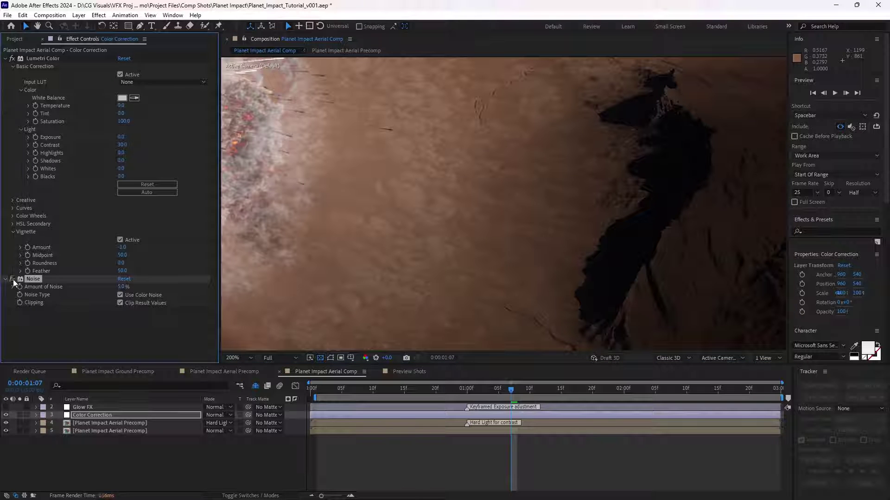
{"action": "left_click", "coordinate": [12, 280]}
{"action": "left_click", "coordinate": [253, 277]}
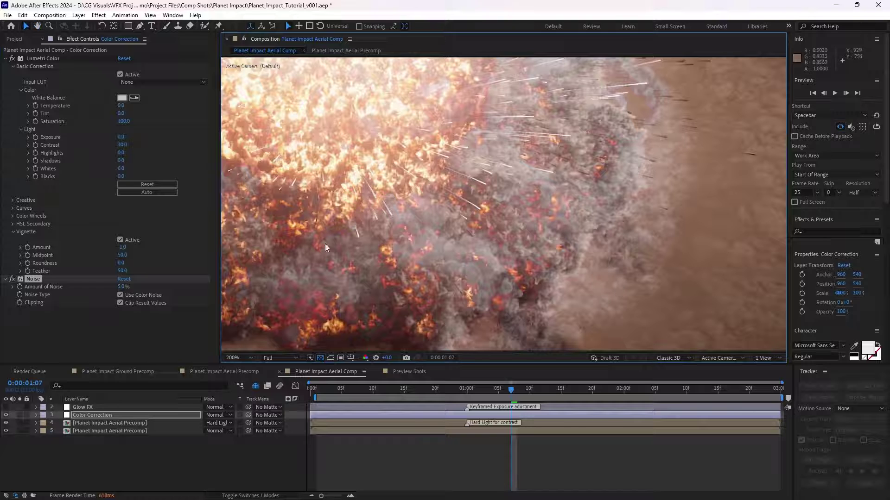
{"action": "left_click", "coordinate": [246, 357]}
{"action": "left_click", "coordinate": [244, 197]}
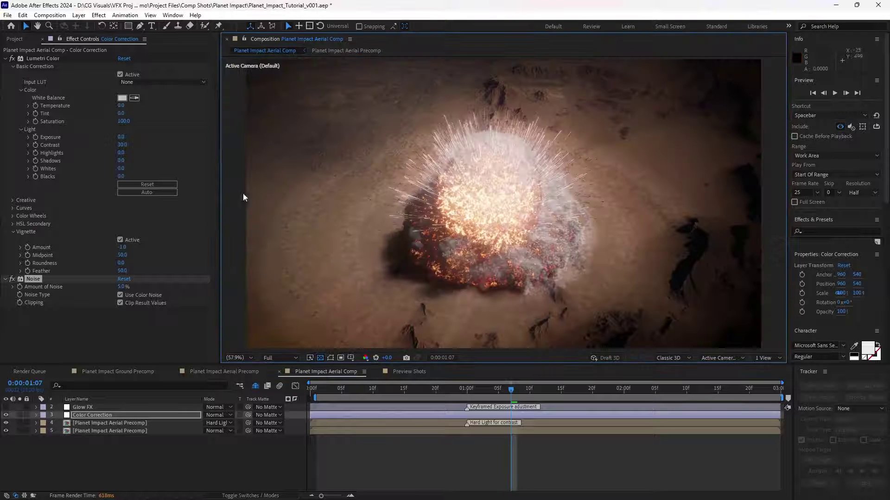
- Select Glow FX, expand its Lumetri settings, and review the reference explosion in Preview Shots
{"action": "left_click", "coordinate": [76, 411]}
{"action": "left_click", "coordinate": [4, 61]}
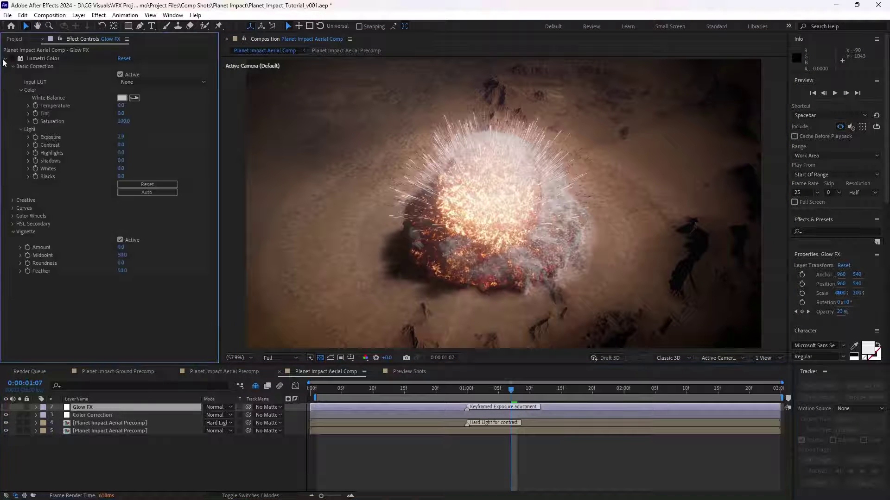
{"action": "left_click", "coordinate": [323, 392]}
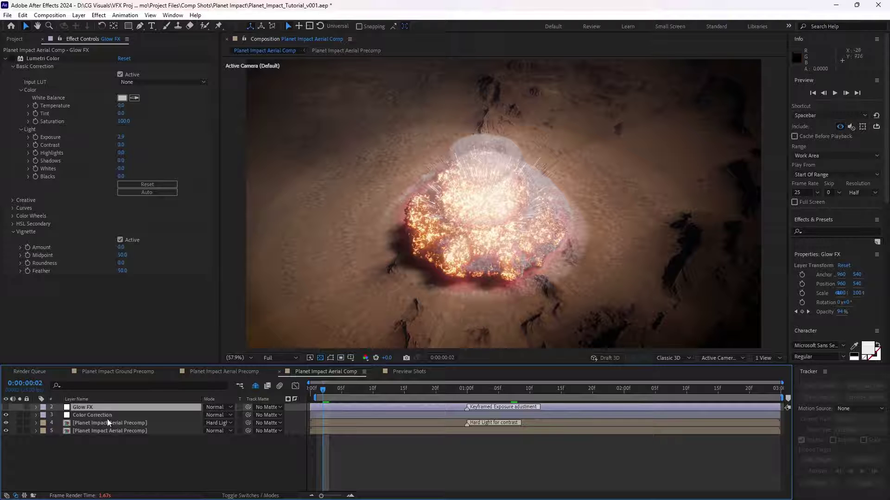
{"action": "left_click", "coordinate": [398, 372]}
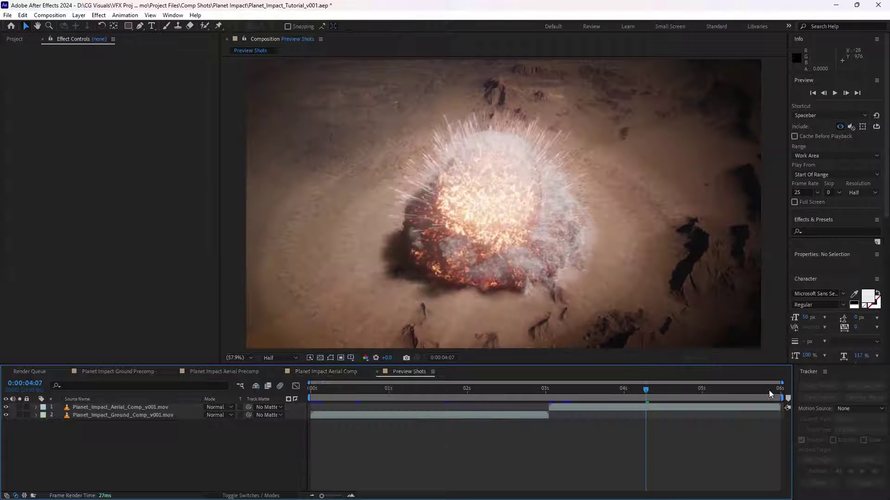
{"action": "left_click_drag", "start_coordinate": [480, 399], "coordinate": [598, 403]}
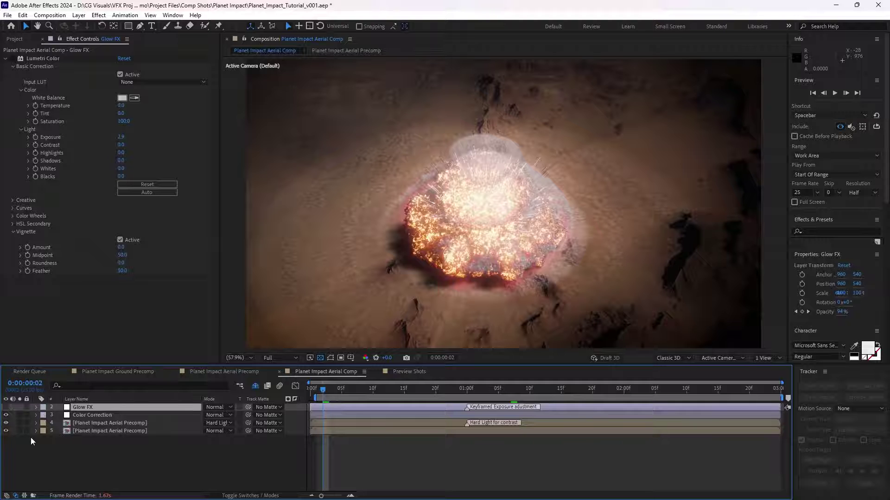
- Make Glow FX visible and enable its 2.9-exposure Lumetri Color boost
{"action": "left_click", "coordinate": [6, 408]}
{"action": "left_click", "coordinate": [36, 59]}
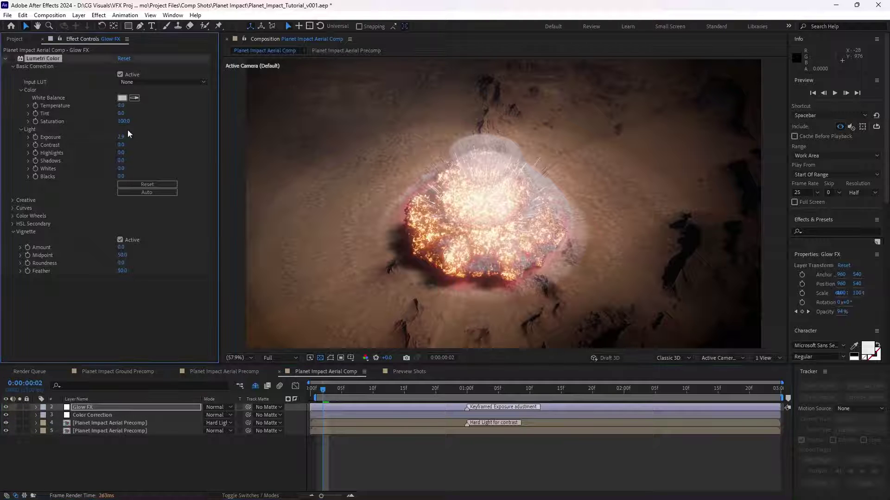
{"action": "left_click", "coordinate": [12, 59]}
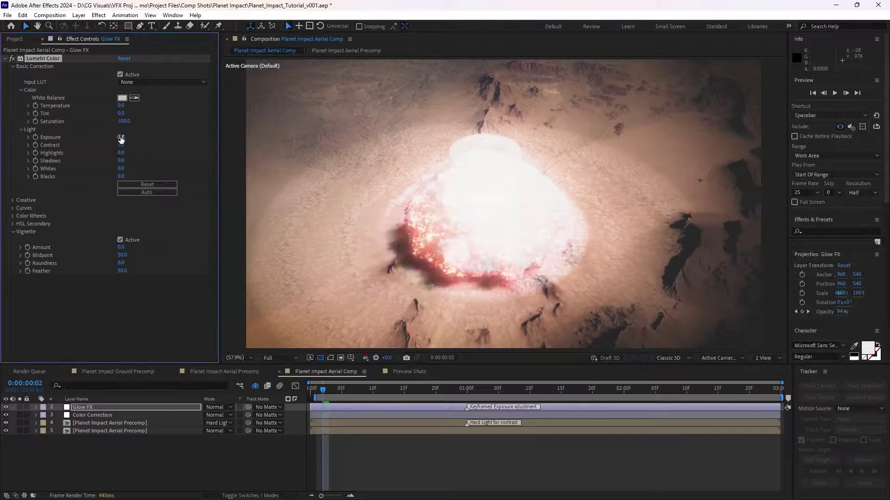
{"action": "left_click", "coordinate": [147, 136]}
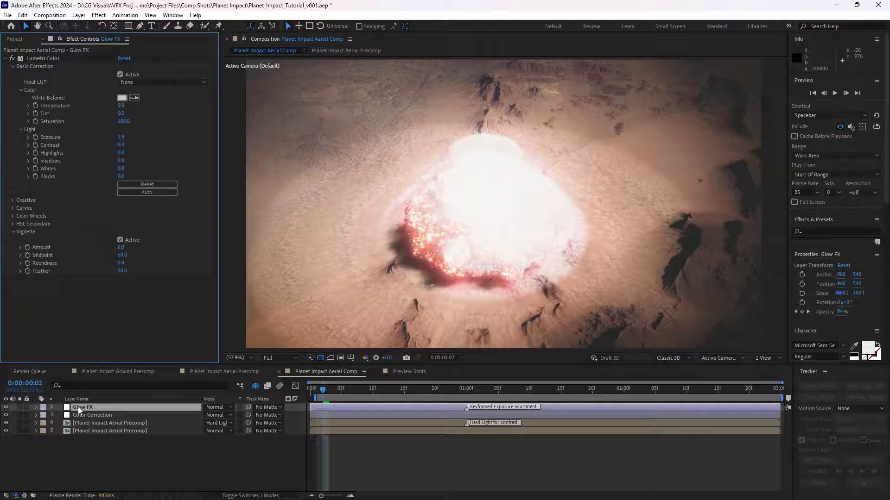
- Reveal the glow's Opacity keyframes and scrub through the opening fade
{"action": "key", "text": "t"}
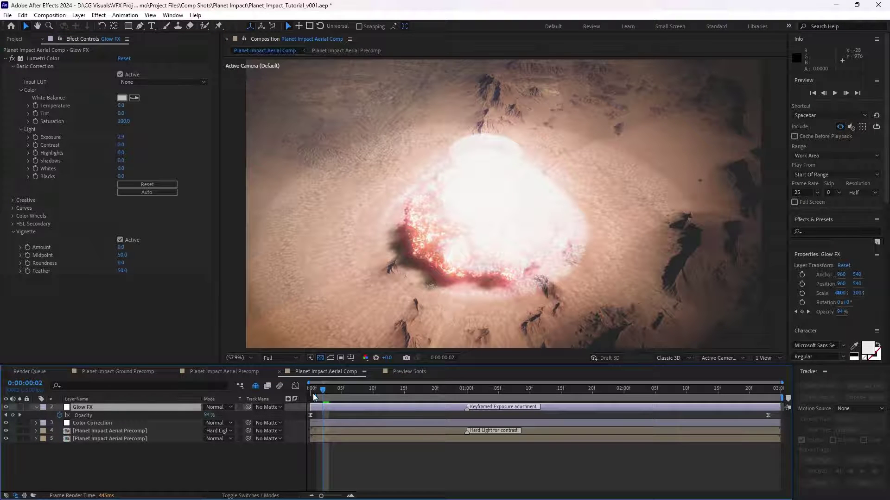
{"action": "left_click_drag", "start_coordinate": [312, 394], "coordinate": [315, 395]}
{"action": "left_click_drag", "start_coordinate": [757, 400], "coordinate": [767, 394]}
{"action": "left_click_drag", "start_coordinate": [404, 394], "coordinate": [329, 395]}
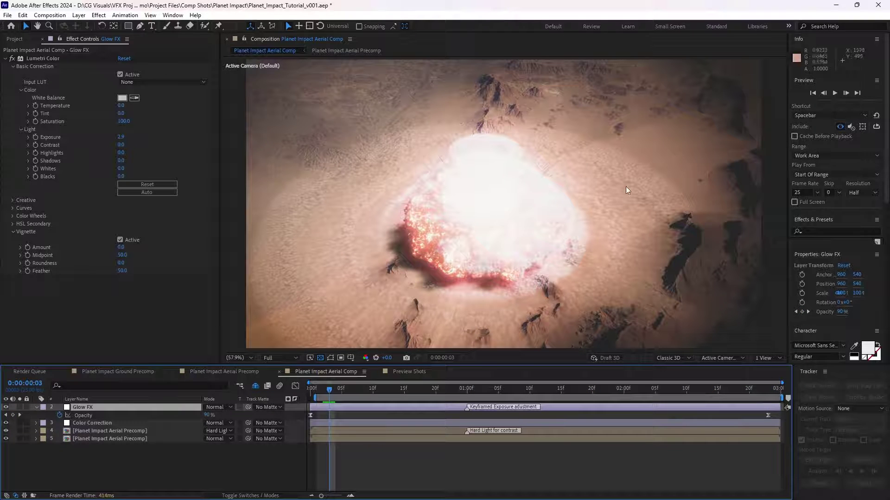
{"action": "left_click", "coordinate": [835, 93]}
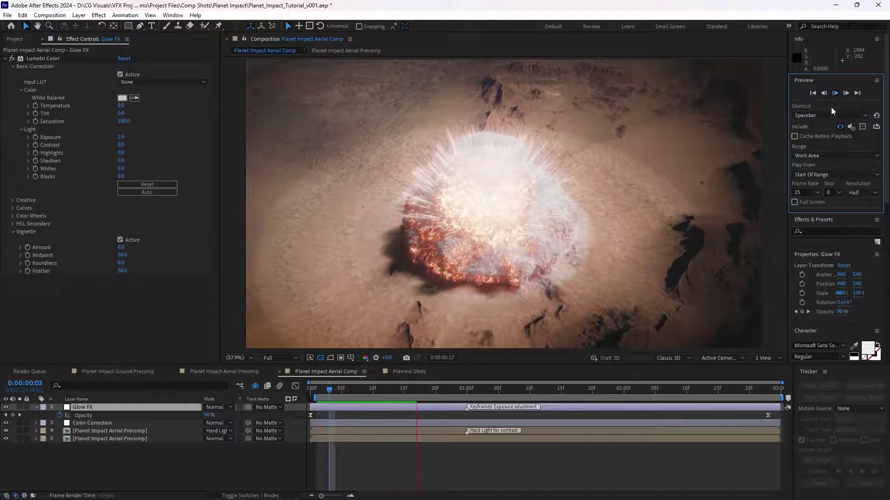
{"action": "left_click", "coordinate": [835, 93]}
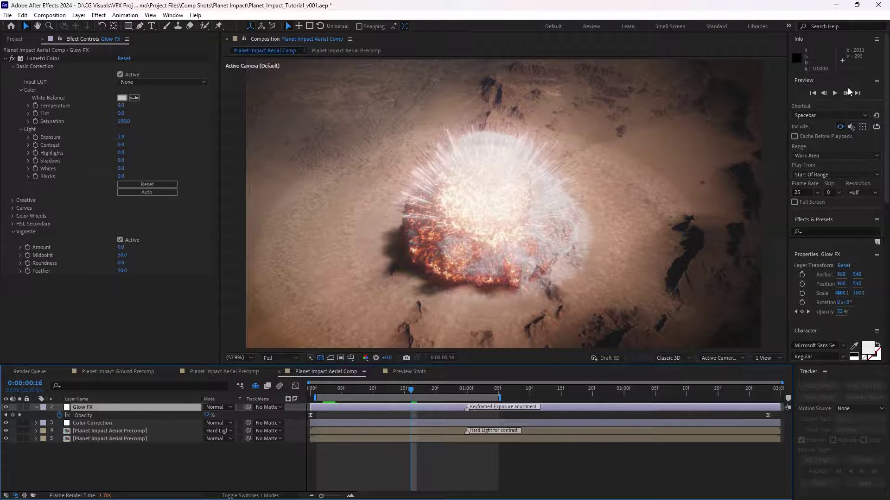
{"action": "left_click", "coordinate": [834, 93]}
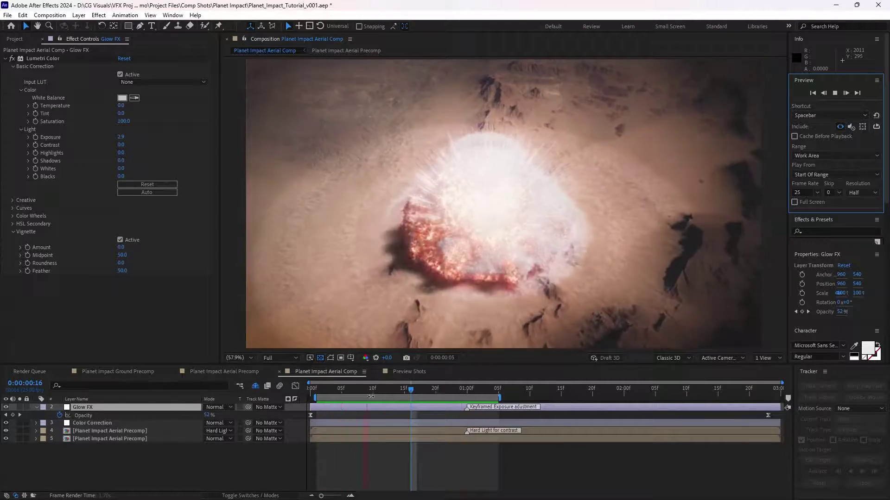
- Stop playback and show Preview Shots from frame 0 at Full resolution with full-screen previews
{"action": "key", "text": "space"}
{"action": "left_click", "coordinate": [407, 372]}
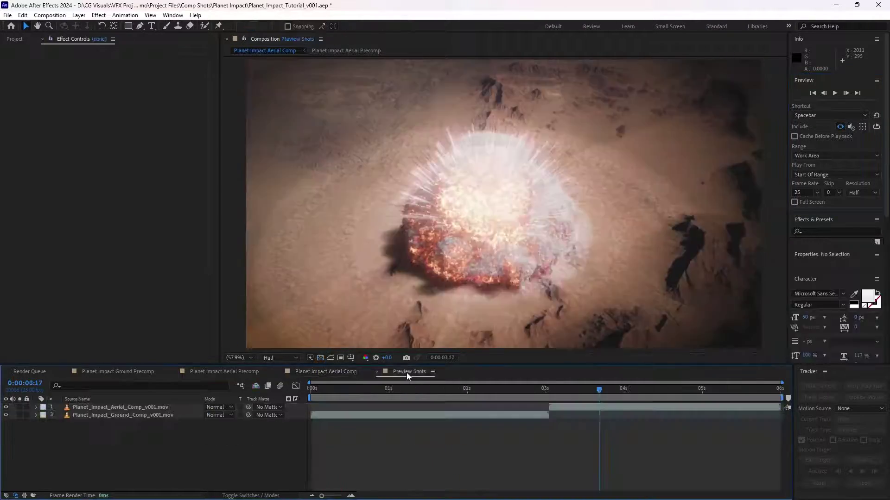
{"action": "left_click", "coordinate": [314, 390]}
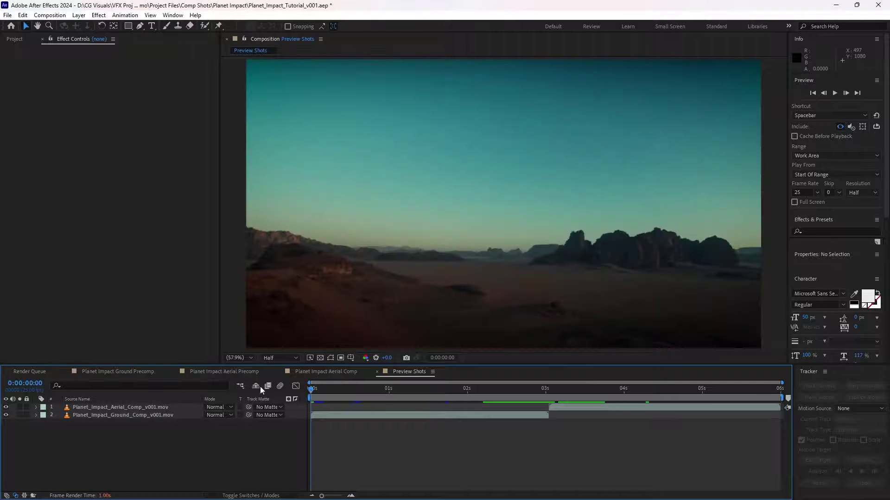
{"action": "left_click", "coordinate": [280, 358]}
{"action": "left_click", "coordinate": [284, 372]}
{"action": "left_click", "coordinate": [794, 202]}
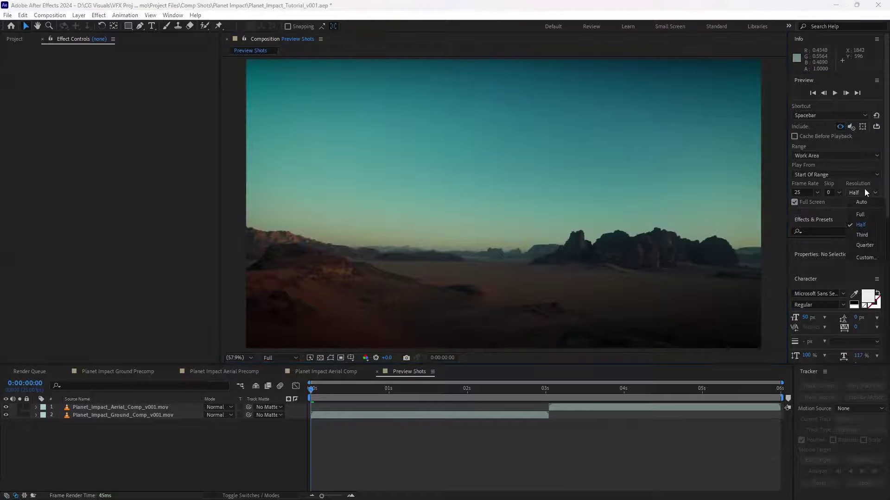